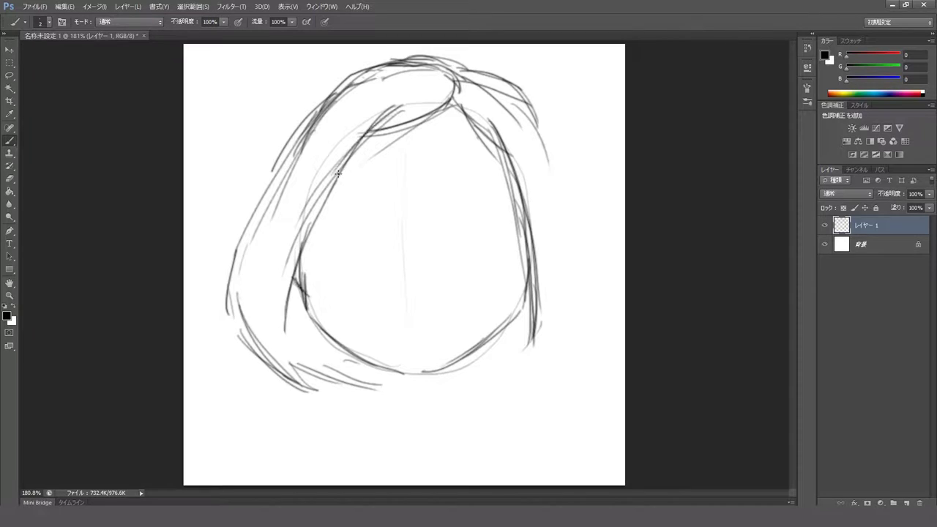
Step: Sketch the bob's lower hair tips and the outer hair contour down the right side of the head
drag(329, 358, 379, 381)
drag(498, 364, 475, 373)
drag(542, 110, 591, 303)
drag(571, 222, 546, 370)
drag(568, 350, 488, 388)
drag(513, 354, 448, 383)
Step: Darken the face outline from the left cheek around the chin to the right jaw
drag(311, 227, 302, 304)
drag(307, 306, 355, 351)
drag(308, 249, 311, 289)
drag(311, 303, 418, 380)
drag(406, 379, 529, 296)
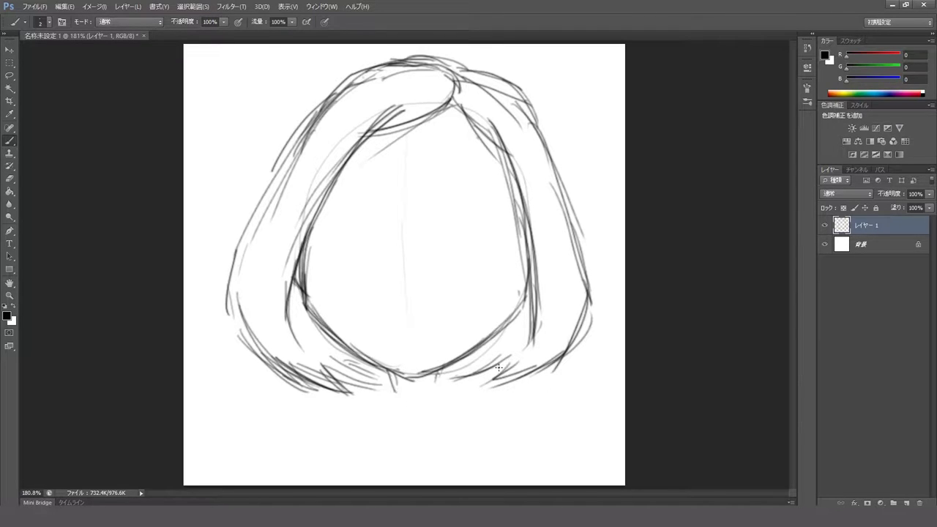
Step: Sketch the eye line and centre guidelines, then the nose and a wide, open smiling mouth
drag(336, 240, 481, 226)
drag(407, 164, 414, 334)
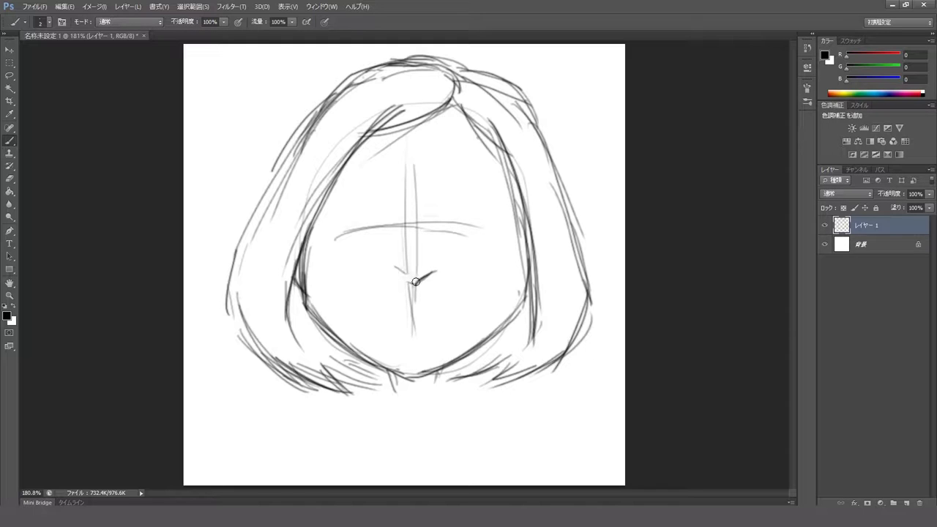
drag(354, 300, 482, 291)
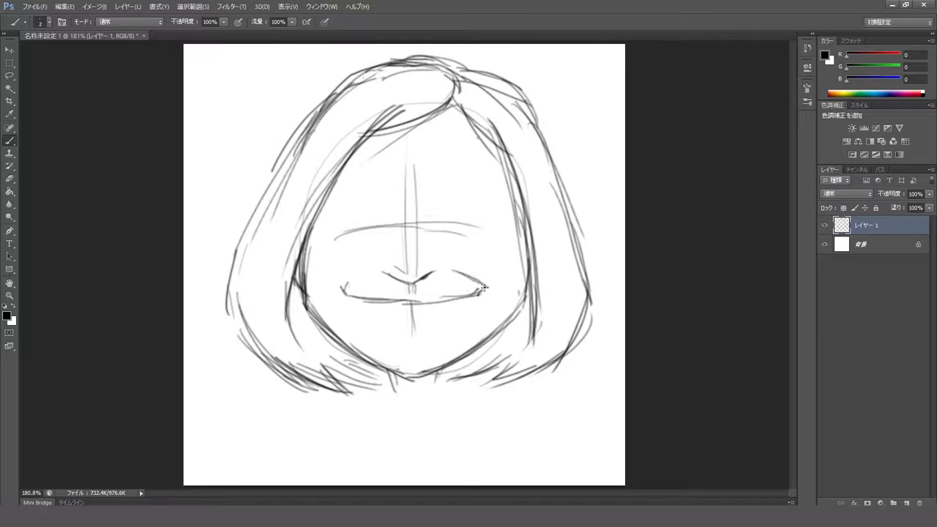
mouse_move(356, 300)
mouse_down()
mouse_move(417, 334)
mouse_move(474, 296)
mouse_up()
drag(391, 331, 460, 314)
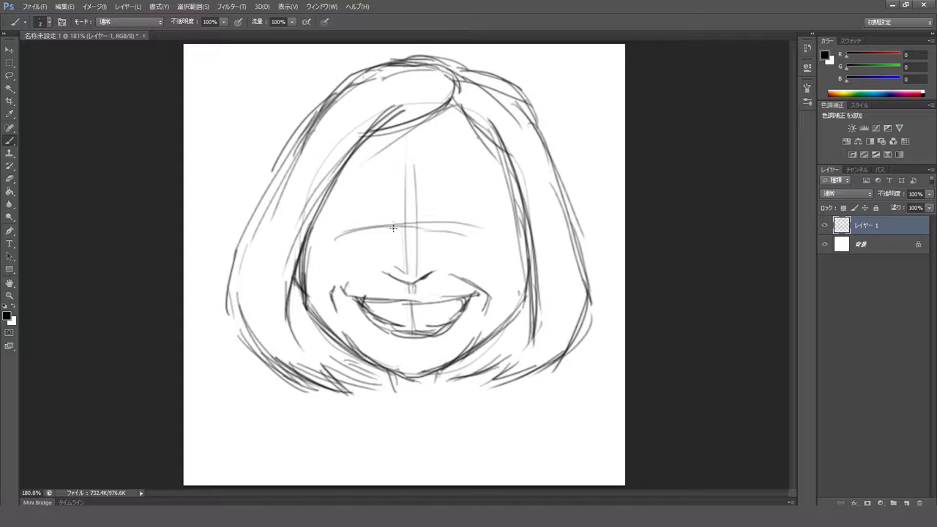
Step: Sketch both eyebrows and both eyes with lashes and hatched irises along the eye guideline
drag(443, 195, 505, 201)
drag(448, 221, 439, 232)
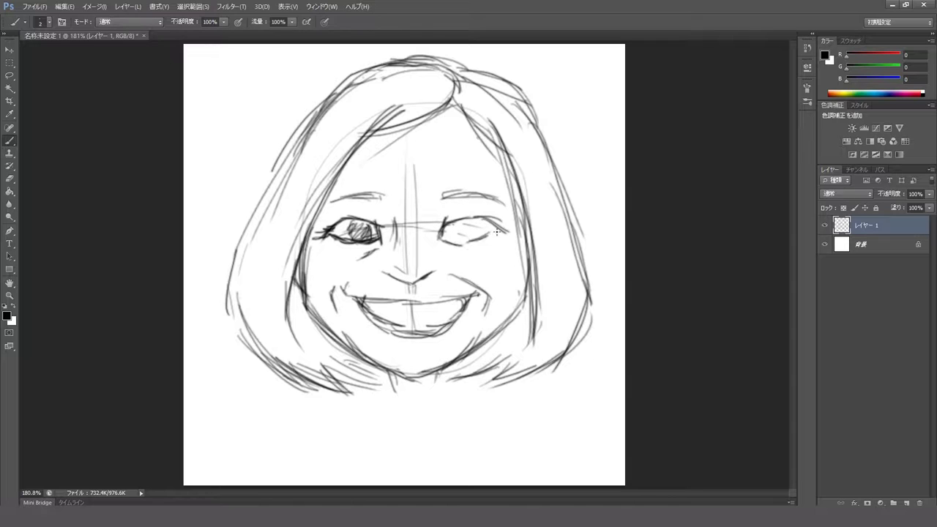
drag(466, 235, 471, 232)
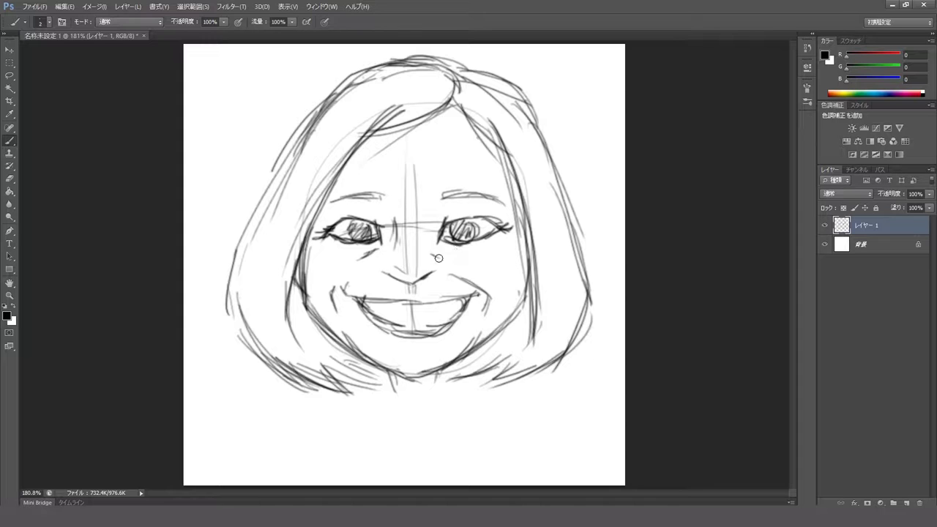
Step: Reinforce the outer hair contour over the crown and down the left side with additional sketch strokes
key(ctrl+plus)
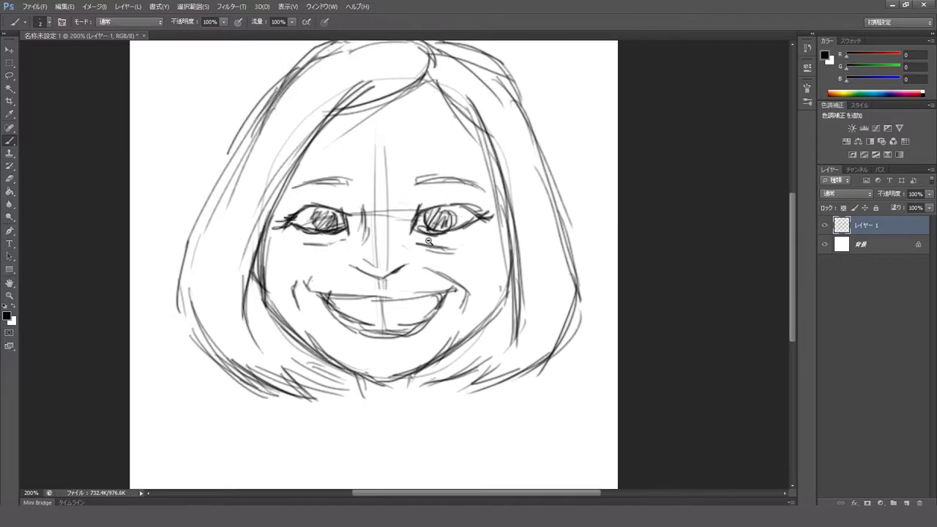
drag(344, 132, 293, 220)
drag(249, 278, 361, 437)
scroll(360, 437, down, 1)
right_click(452, 293)
key(Escape)
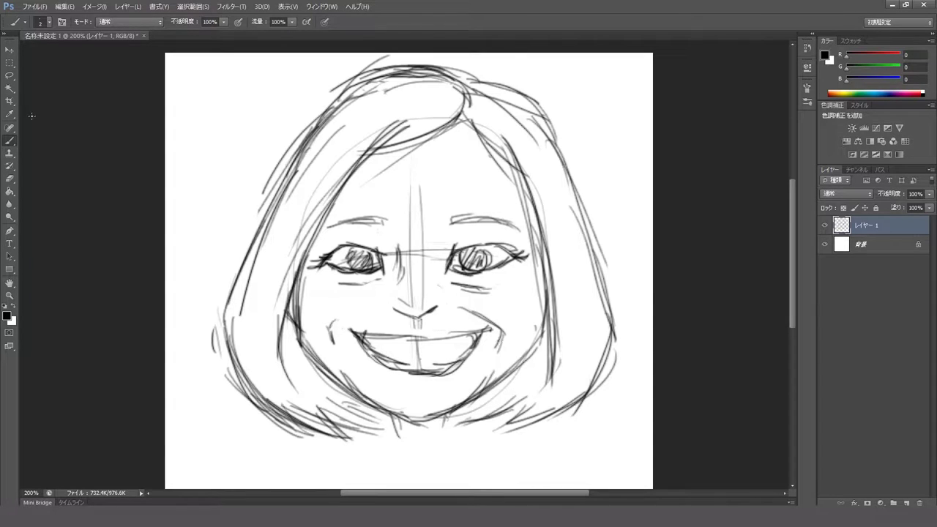
Step: Strengthen the lower lip and hatch shading along the left edge of the face and the right jaw
key(v)
key(ctrl+minus)
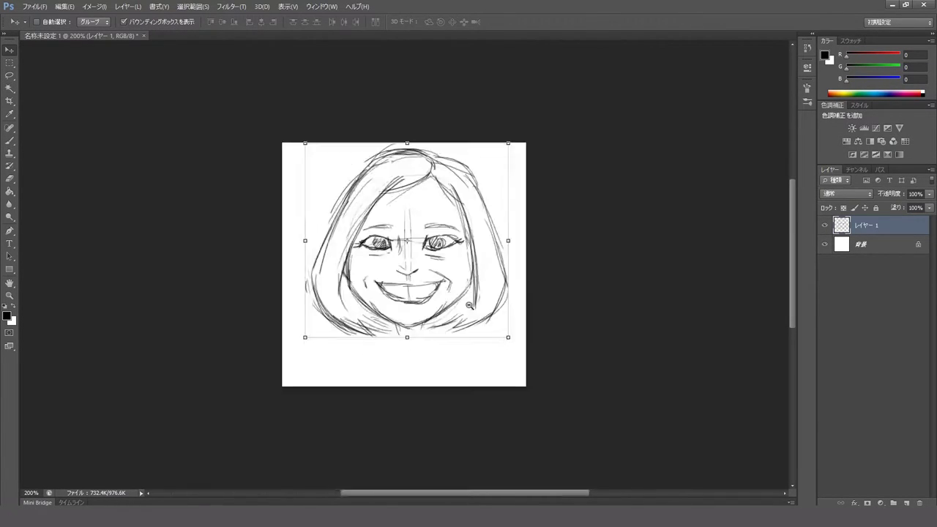
key(ctrl+plus)
key(b)
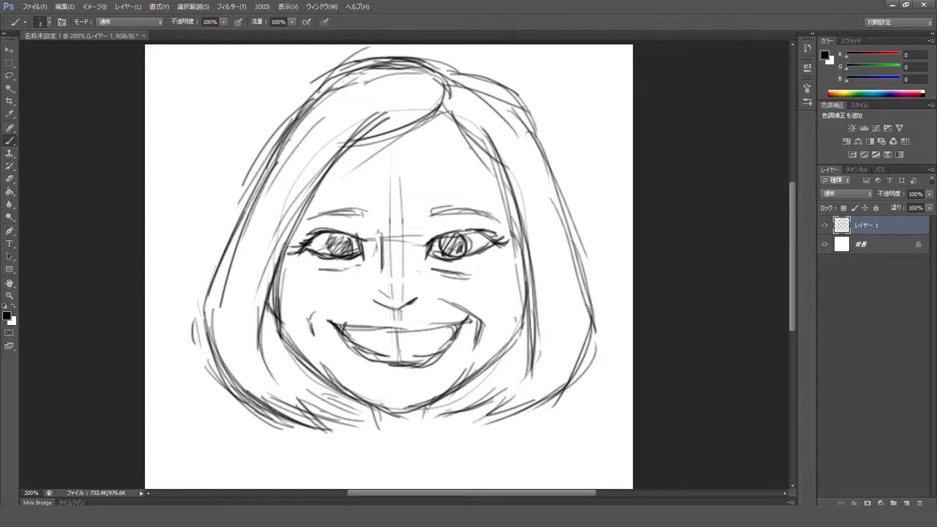
drag(365, 359, 437, 359)
drag(299, 258, 278, 310)
drag(296, 316, 287, 347)
drag(354, 154, 296, 242)
drag(403, 125, 334, 177)
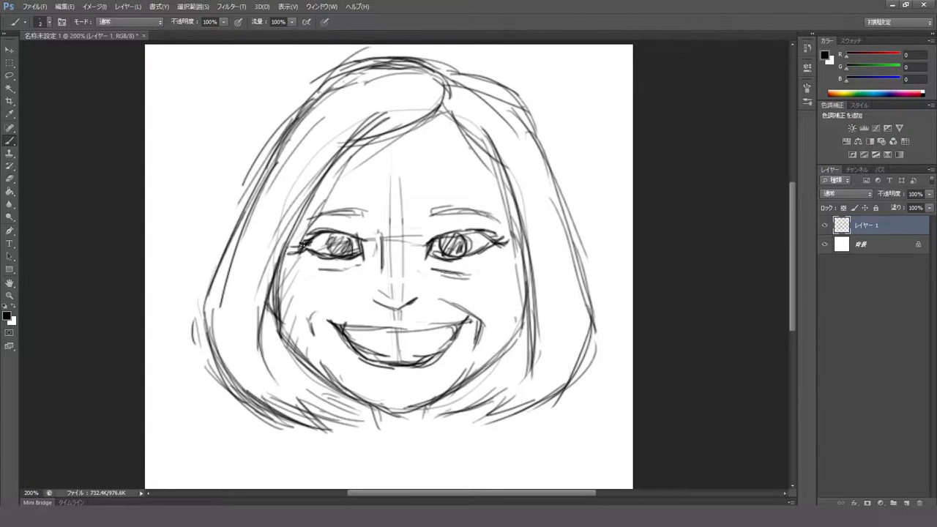
drag(302, 256, 273, 313)
drag(322, 324, 295, 368)
drag(513, 309, 468, 377)
drag(499, 343, 478, 371)
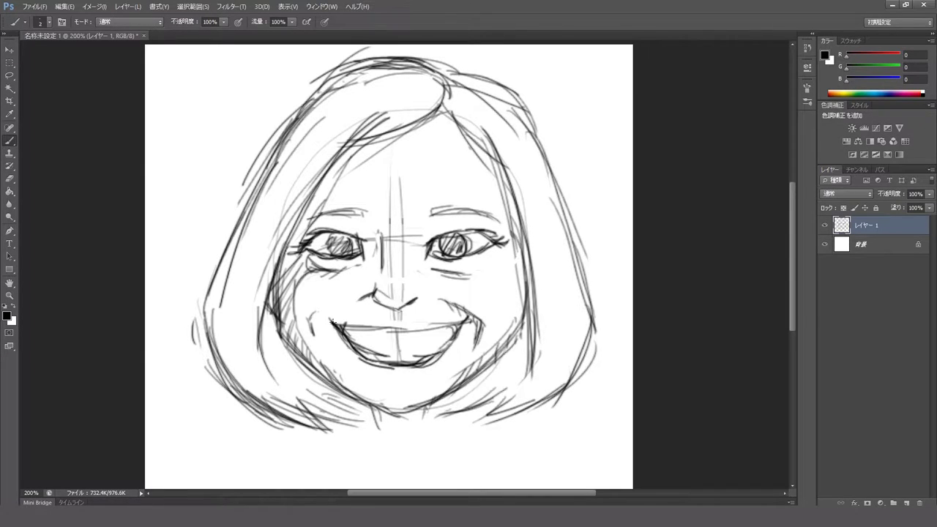
Step: Darken the right fringe line and sketch the neck and shirt collar below the chin
drag(439, 103, 506, 163)
mouse_move(388, 404)
mouse_down()
mouse_move(375, 426)
mouse_move(339, 438)
mouse_up()
drag(339, 439, 349, 463)
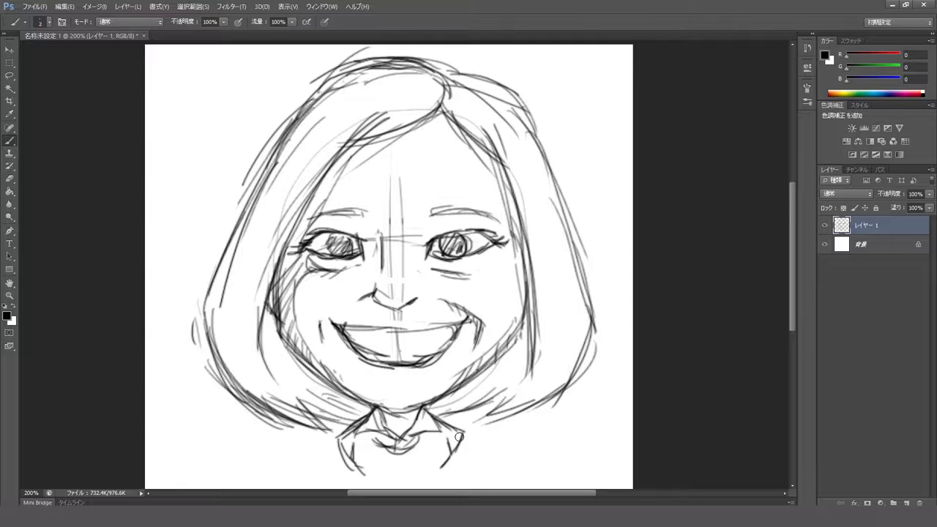
Step: Hatch the hair shadows beside both sides of the jaw and shade the chin and right face edge
drag(370, 403, 316, 365)
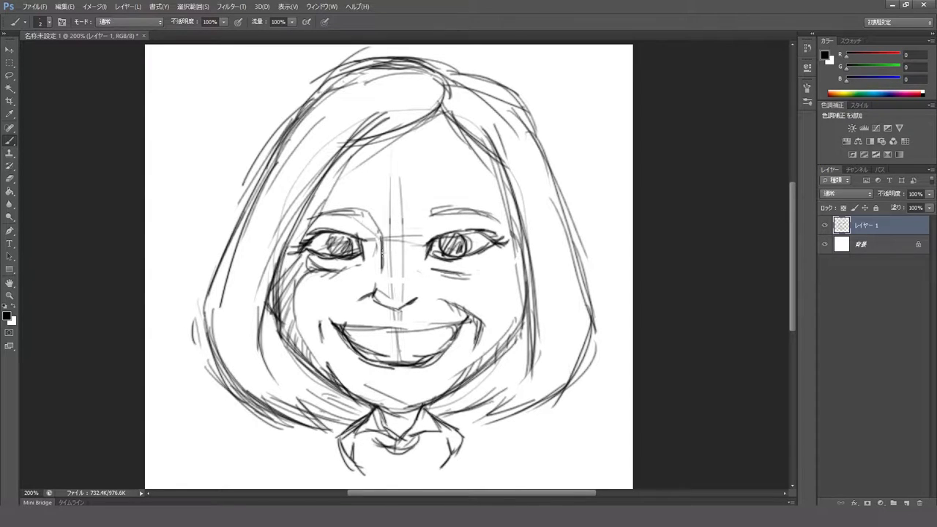
drag(498, 154, 524, 329)
drag(361, 389, 417, 416)
drag(264, 314, 322, 415)
drag(445, 410, 526, 350)
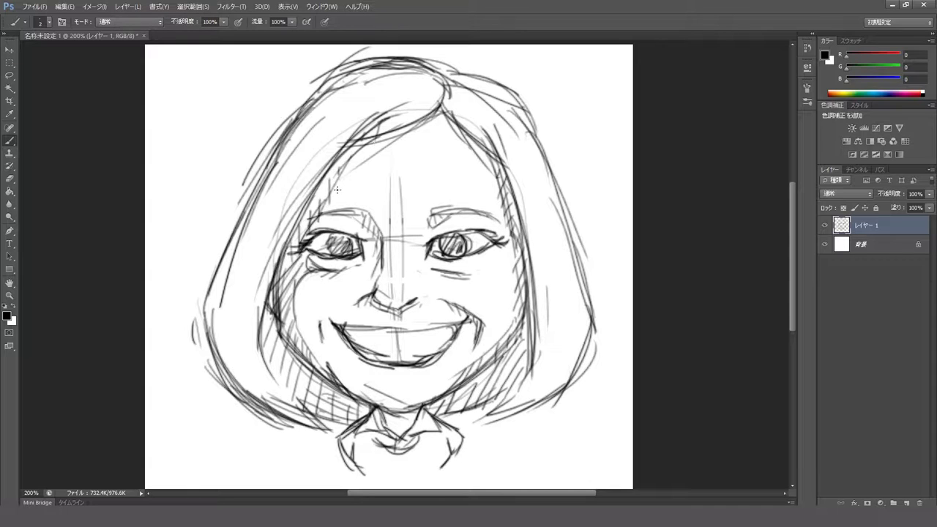
Step: Move the whole sketch slightly down on the canvas
key(v)
drag(455, 308, 454, 315)
key(b)
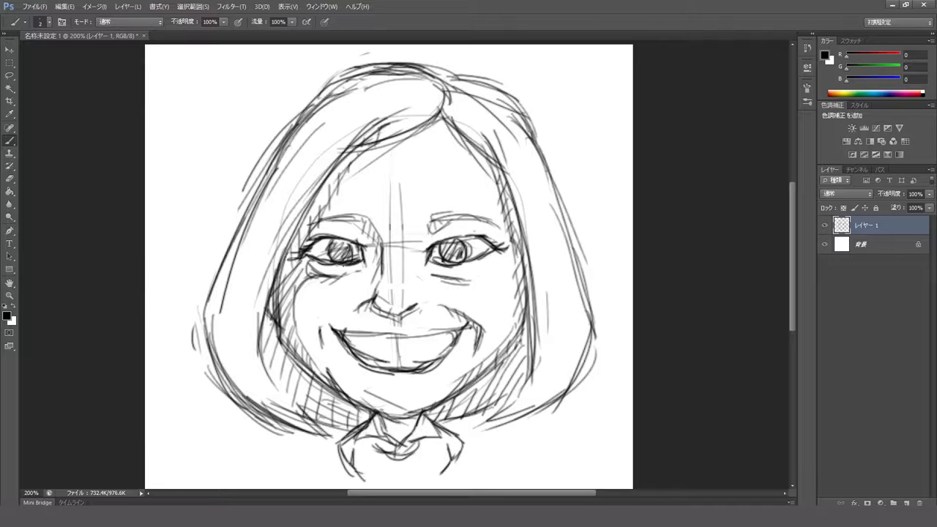
Step: Darken both eyebrows and the hair edges framing the forehead and cheeks
drag(442, 216, 499, 226)
drag(311, 221, 360, 216)
mouse_move(338, 151)
mouse_down()
mouse_move(295, 248)
mouse_move(265, 349)
mouse_up()
drag(281, 275, 263, 380)
drag(341, 151, 439, 109)
mouse_move(463, 137)
mouse_down()
mouse_move(504, 163)
mouse_move(521, 247)
mouse_up()
Step: Darken the hair parting, the right crown, the lower right inner lock and the jaw edges
drag(420, 66, 441, 126)
drag(441, 74, 521, 109)
drag(490, 94, 537, 139)
drag(533, 281, 525, 367)
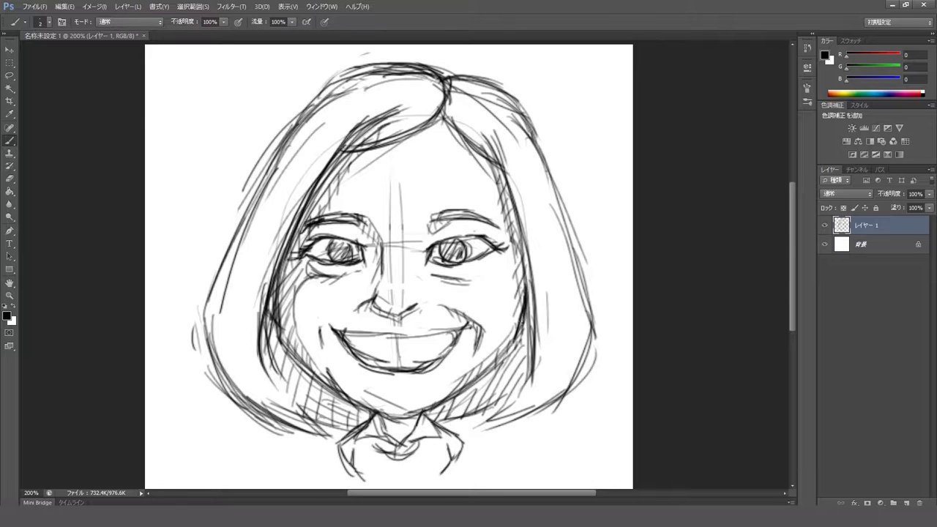
drag(528, 311, 449, 392)
mouse_move(277, 289)
mouse_down()
mouse_move(345, 396)
mouse_move(284, 353)
mouse_up()
Step: Add a new layer above the sketch for line art and reduce レイヤー 1 to 30% opacity
click(907, 503)
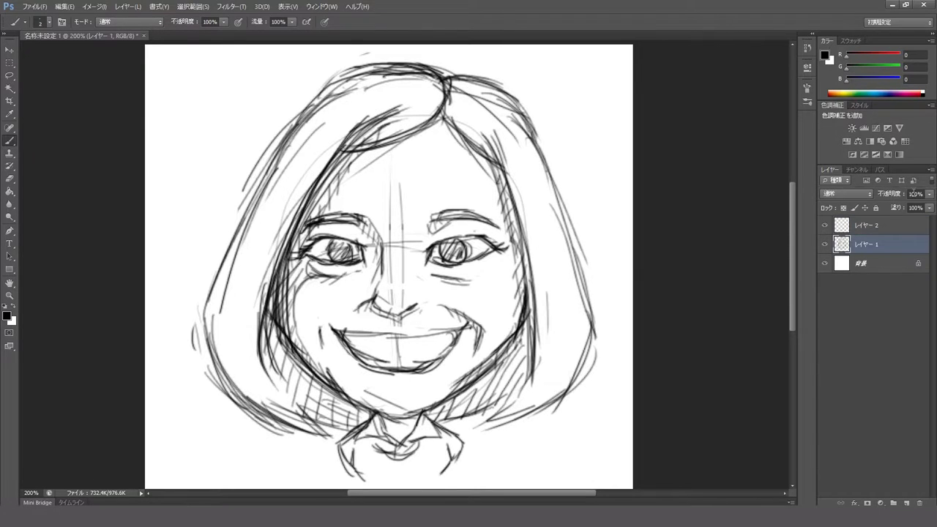
click(868, 244)
click(915, 195)
text(30)
key(Return)
click(867, 225)
key(ctrl+z)
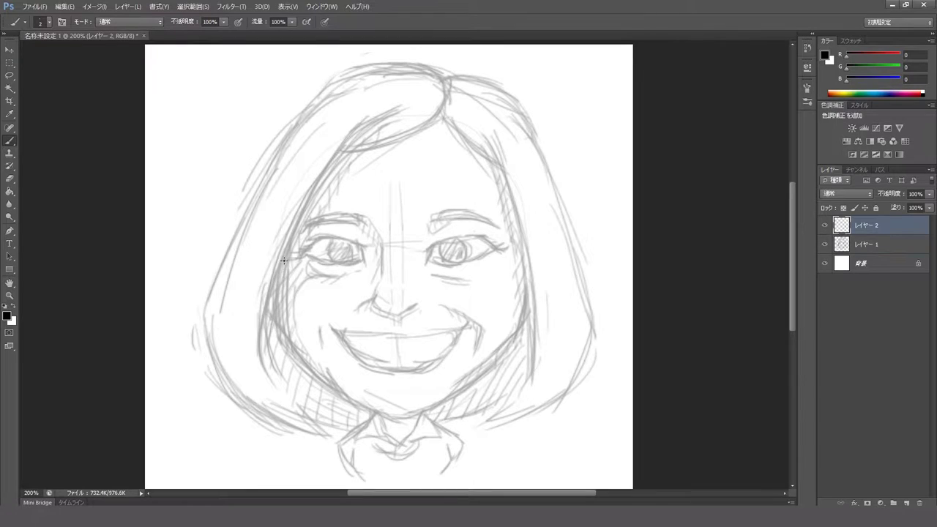
drag(287, 256, 282, 331)
scroll(322, 293, left, 2)
key(ctrl+z)
key(ctrl+z)
key(ctrl+z)
Step: Set the brush size to 3 px
right_click(358, 315)
key(Return)
drag(333, 252, 328, 326)
key(ctrl+z)
key(ctrl+z)
mouse_move(336, 236)
mouse_down()
mouse_move(328, 326)
mouse_move(380, 389)
mouse_up()
key(ctrl+z)
key(ctrl+plus)
drag(423, 143, 392, 308)
key(ctrl+z)
mouse_move(408, 169)
mouse_down()
mouse_move(400, 300)
mouse_move(450, 387)
mouse_up()
scroll(380, 284, right, 2)
key(ctrl+z)
drag(371, 274, 462, 395)
key(ctrl+z)
Step: Ink the left face contour in black from the temple down to the chin on レイヤー 2
scroll(439, 329, down, 1)
scroll(440, 330, right, 1)
drag(335, 248, 430, 356)
key(ctrl+plus)
mouse_move(324, 213)
mouse_down()
mouse_move(344, 289)
mouse_move(468, 396)
mouse_up()
scroll(359, 257, down, 1)
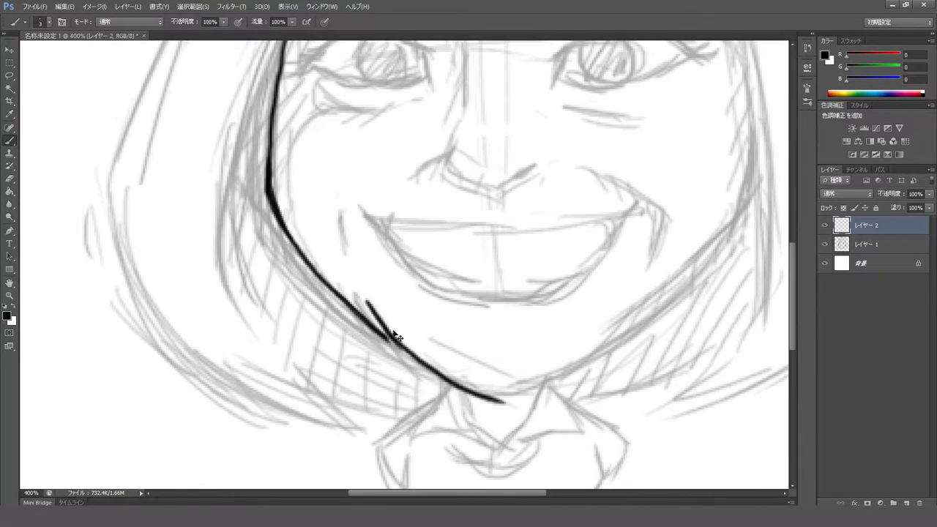
Step: Ink the chin and right jaw contour, adding thick tapered shadow accents on both sides of the jaw
scroll(513, 293, down, 1)
scroll(594, 266, down, 1)
drag(642, 251, 479, 344)
key(ctrl+z)
drag(370, 243, 476, 333)
scroll(410, 293, up, 1)
scroll(410, 293, left, 1)
drag(358, 245, 438, 316)
scroll(443, 308, right, 2)
mouse_move(427, 358)
mouse_down()
mouse_move(486, 341)
mouse_move(548, 278)
mouse_up()
scroll(549, 278, up, 1)
mouse_move(649, 161)
mouse_down()
mouse_move(651, 186)
mouse_move(513, 326)
mouse_up()
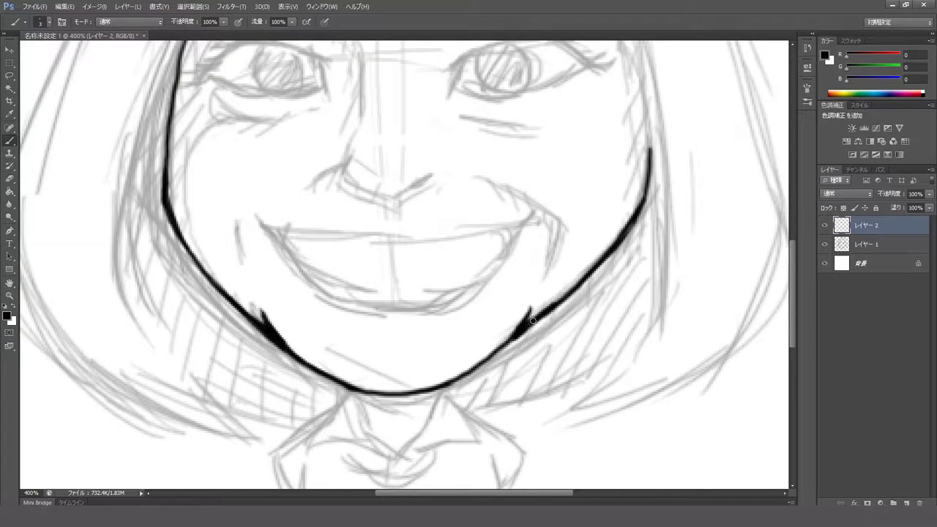
Step: Ink the swept fringe and the left hairline from the forehead down to the temple
key(ctrl+minus)
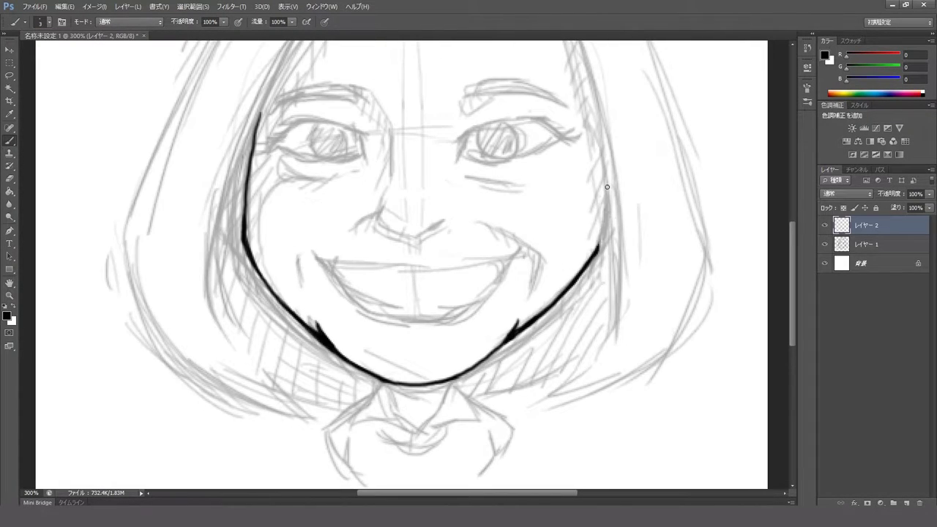
key(ctrl+minus)
drag(487, 78, 378, 125)
drag(462, 123, 462, 133)
key(ctrl+plus)
mouse_move(430, 87)
mouse_down()
mouse_move(473, 89)
mouse_move(500, 132)
mouse_move(565, 21)
mouse_up()
mouse_move(414, 79)
mouse_down()
mouse_move(349, 205)
mouse_move(302, 357)
mouse_up()
key(ctrl+z)
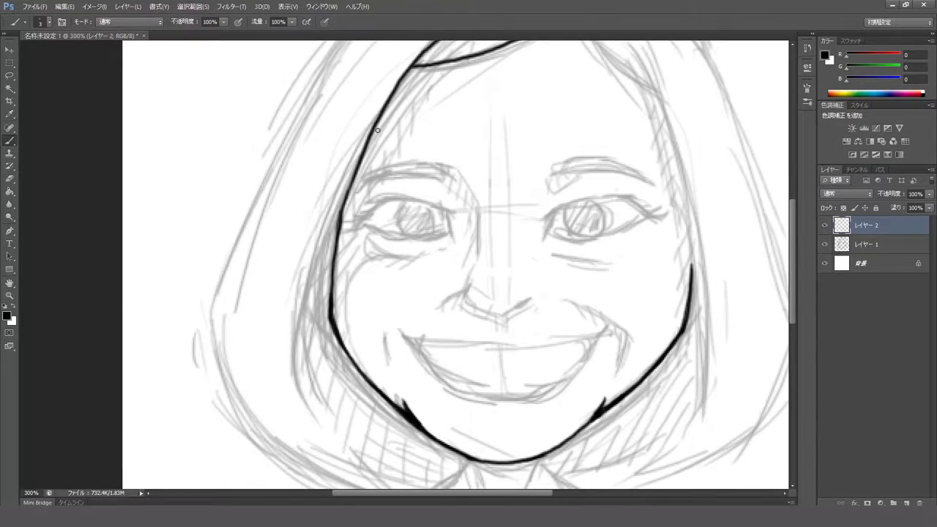
Step: Ink the inner hair lock beside the left cheek, filling its narrow shadow with black
drag(381, 128, 307, 311)
mouse_move(400, 190)
mouse_down()
mouse_move(383, 399)
mouse_move(399, 417)
mouse_move(383, 376)
mouse_up()
drag(370, 253, 362, 296)
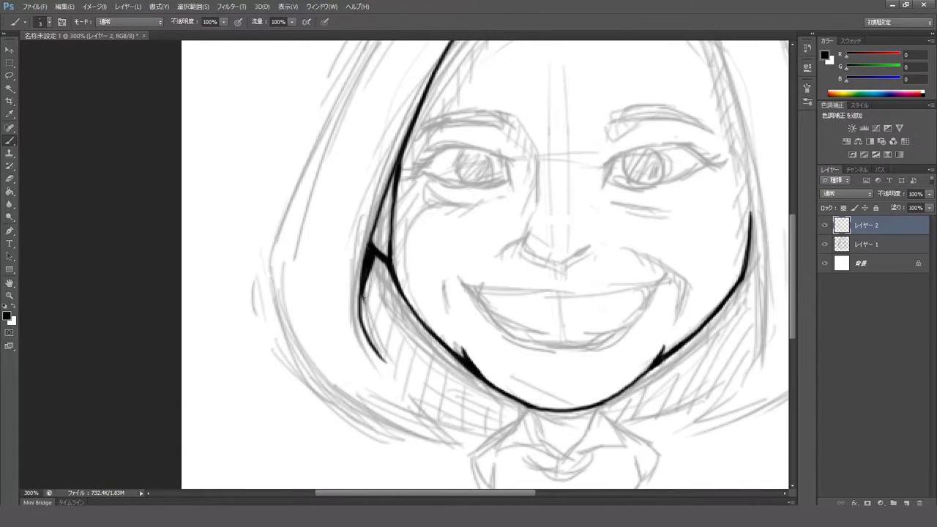
drag(509, 44, 446, 137)
Step: Ink the right fringe from the parting and continue the right hairline down to a tapered lock beside the jaw
key(ctrl+minus)
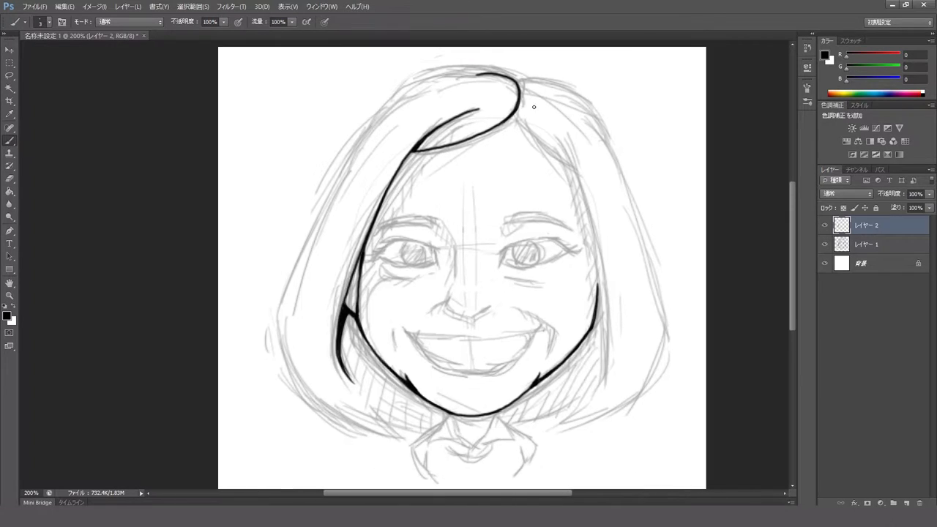
scroll(541, 132, up, 1)
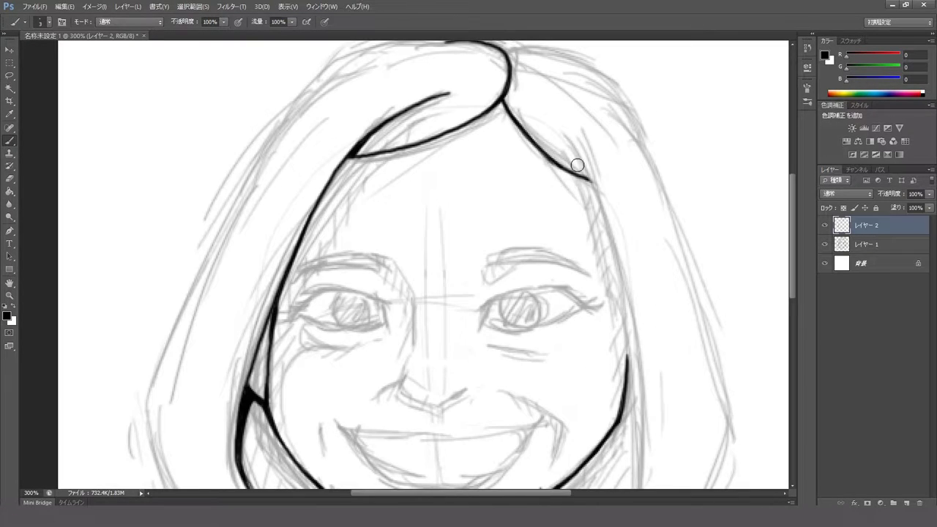
drag(575, 189, 552, 195)
scroll(496, 131, down, 1)
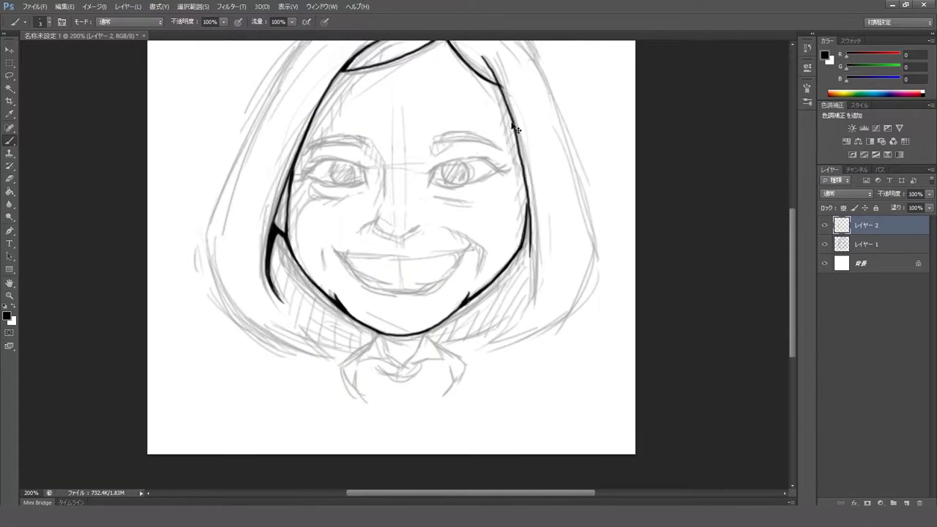
drag(507, 223, 517, 279)
scroll(522, 68, up, 2)
scroll(480, 172, down, 4)
drag(462, 186, 464, 237)
scroll(468, 230, down, 2)
scroll(473, 244, down, 1)
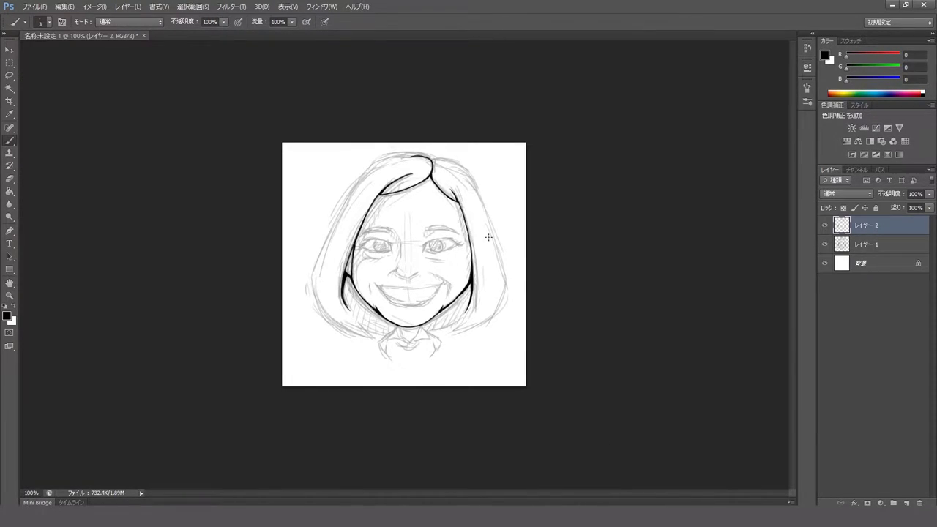
Step: Ink the left side of the nose bridge and the base of the nose with its nostril wing
scroll(410, 298, up, 3)
drag(410, 219, 430, 282)
drag(417, 149, 422, 218)
mouse_move(407, 251)
mouse_down()
mouse_move(417, 290)
mouse_move(536, 266)
mouse_up()
drag(432, 270, 401, 286)
drag(410, 322, 396, 303)
Step: Ink the open smiling mouth with filled black corners and short lines marking the lower teeth edge
mouse_move(337, 304)
mouse_down()
mouse_move(375, 321)
mouse_move(586, 312)
mouse_move(612, 296)
mouse_up()
drag(601, 322, 612, 298)
mouse_move(367, 294)
mouse_down()
mouse_move(577, 314)
mouse_move(607, 285)
mouse_up()
mouse_move(564, 316)
mouse_down()
mouse_move(563, 266)
mouse_move(476, 323)
mouse_up()
mouse_move(365, 246)
mouse_down()
mouse_move(423, 308)
mouse_move(386, 247)
mouse_up()
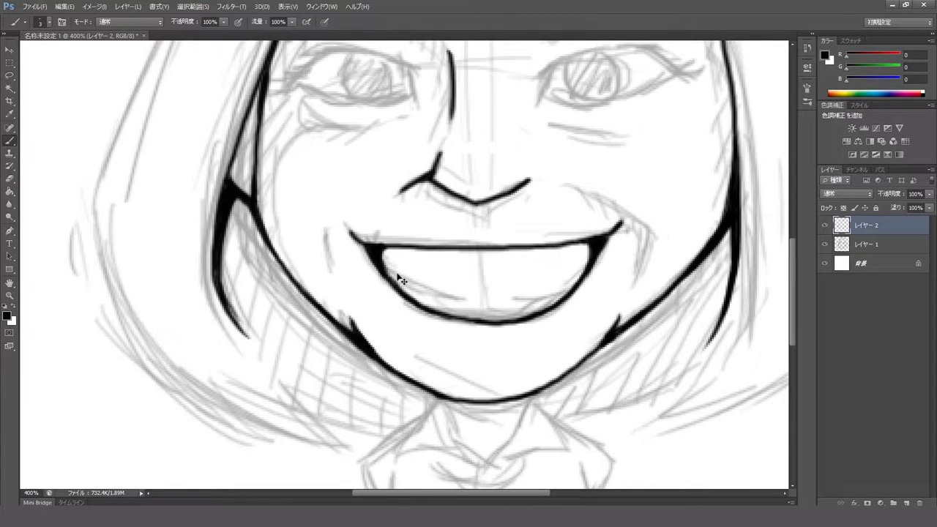
drag(399, 279, 454, 300)
drag(586, 269, 506, 300)
Step: Ink the smile creases on both sides of the mouth
mouse_move(551, 197)
mouse_down()
mouse_move(524, 237)
mouse_move(619, 272)
mouse_move(610, 323)
mouse_up()
mouse_move(527, 219)
mouse_down()
mouse_move(589, 242)
mouse_move(576, 217)
mouse_move(595, 264)
mouse_up()
key(ctrl+z)
drag(275, 255, 284, 294)
Step: Ink the upper and lower lids and the outer lashes of the eye on the left
drag(402, 200, 508, 339)
drag(448, 219, 476, 265)
mouse_move(340, 253)
mouse_down()
mouse_move(454, 217)
mouse_move(421, 220)
mouse_up()
key(ctrl+z)
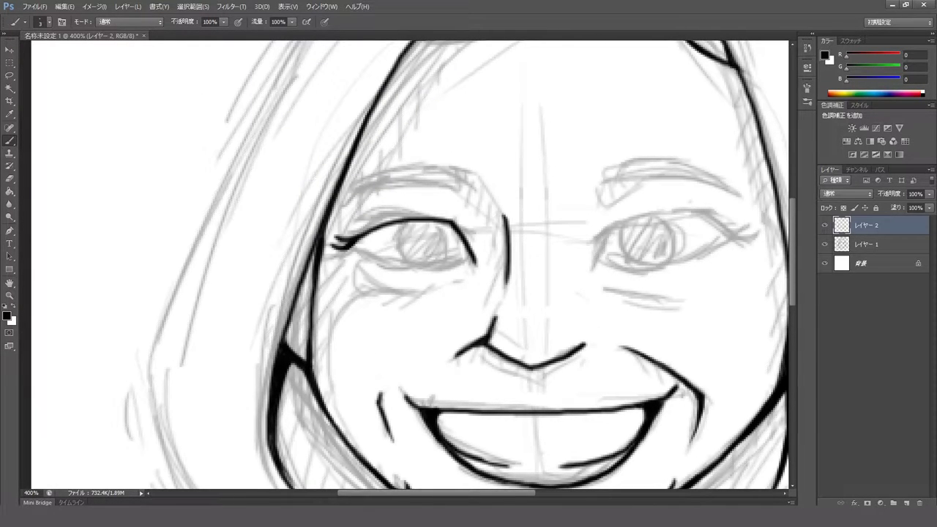
mouse_move(375, 239)
mouse_down()
mouse_move(351, 251)
mouse_move(473, 264)
mouse_up()
drag(369, 230, 357, 252)
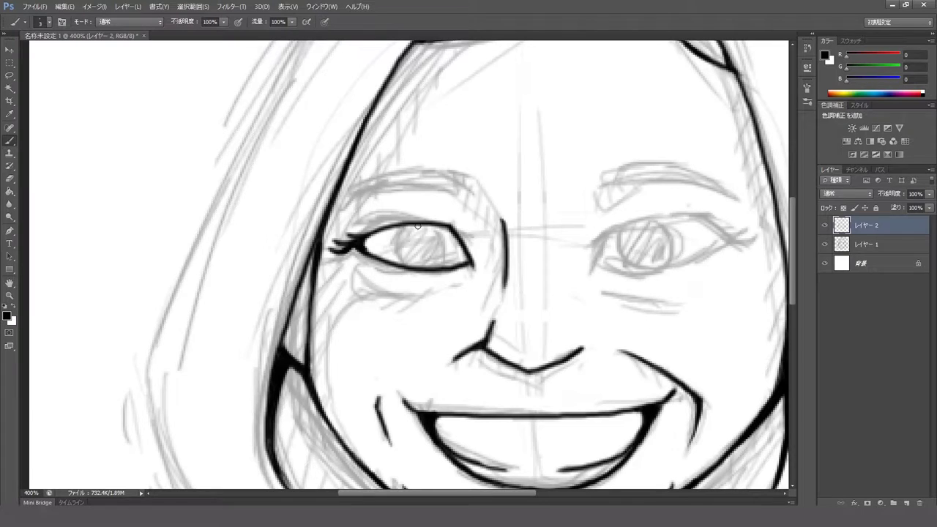
Step: Accent the inner corner of the left eye and ink the crease beneath it
drag(439, 224, 469, 246)
mouse_move(354, 227)
mouse_down()
mouse_move(444, 219)
mouse_move(467, 246)
mouse_up()
key(ctrl+z)
drag(401, 251, 431, 246)
drag(392, 276, 441, 292)
scroll(462, 240, up, 1)
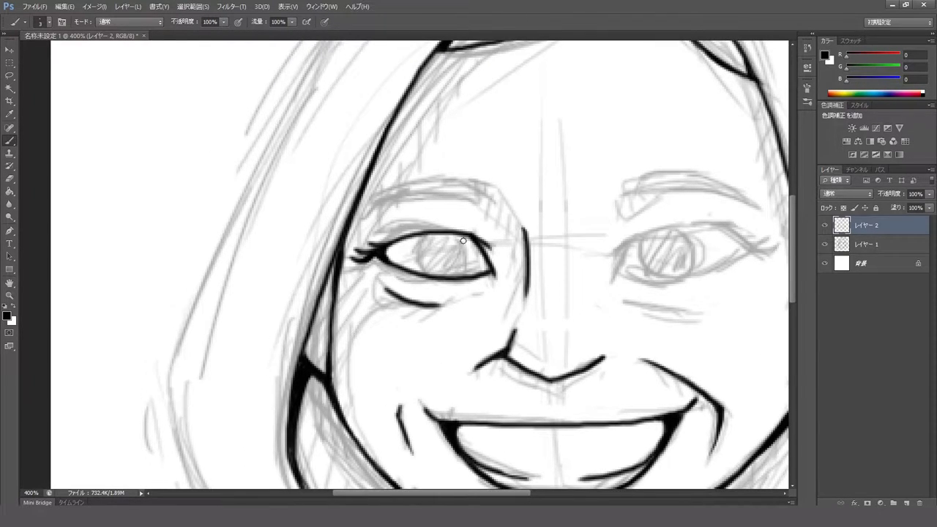
Step: Ink the round iris of the eye on the left and outline the eyebrow above it
mouse_move(456, 233)
mouse_down()
mouse_move(417, 263)
mouse_move(450, 236)
mouse_up()
mouse_move(451, 235)
mouse_down()
mouse_move(402, 195)
mouse_move(488, 217)
mouse_up()
drag(487, 217, 498, 245)
drag(439, 227, 482, 246)
mouse_move(418, 258)
mouse_down()
mouse_move(535, 249)
mouse_move(415, 258)
mouse_move(476, 195)
mouse_up()
Step: Outline the eyebrow on the right and ink the lids and outer lashes of the eye beneath it
drag(452, 203, 577, 236)
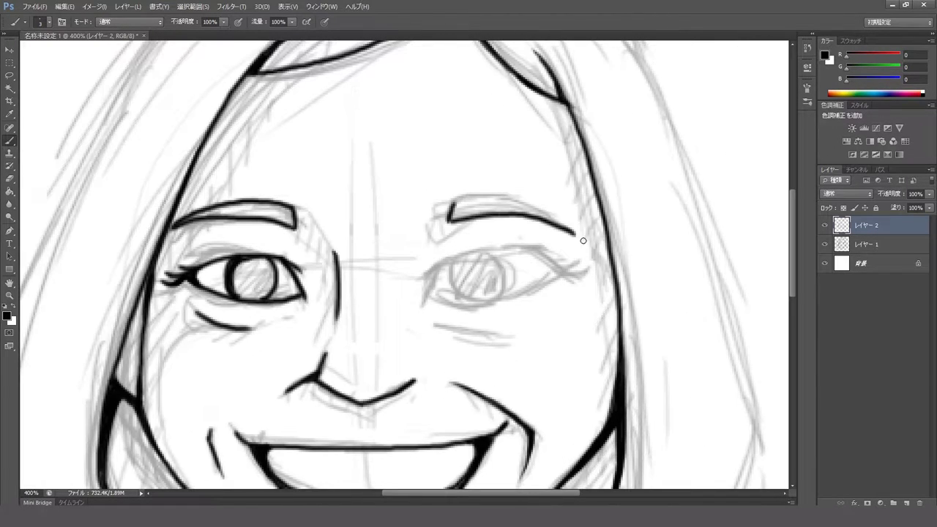
drag(461, 209, 591, 236)
drag(442, 257, 483, 213)
mouse_move(495, 213)
mouse_down()
mouse_move(464, 257)
mouse_move(571, 206)
mouse_move(608, 229)
mouse_up()
mouse_move(468, 257)
mouse_down()
mouse_move(557, 249)
mouse_move(599, 219)
mouse_up()
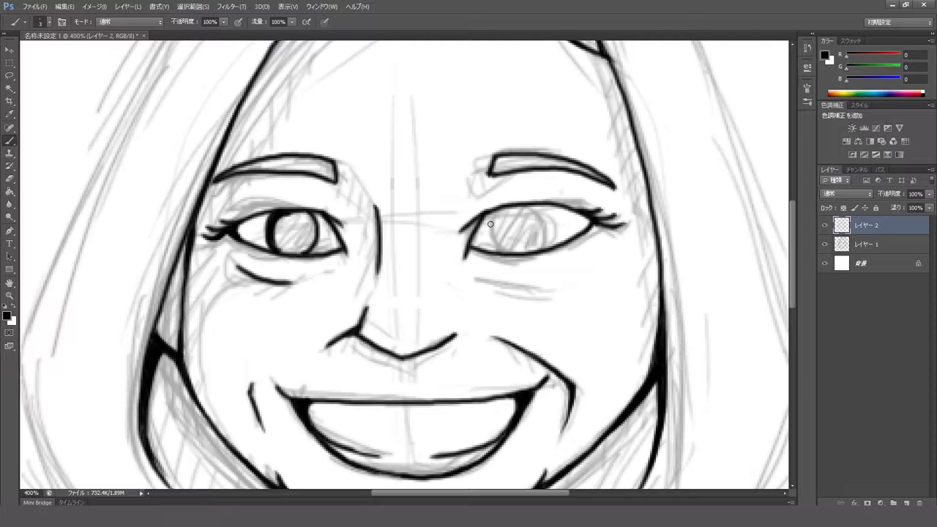
Step: Ink the iris of the eye on the right and the crease beneath that eye
drag(499, 211, 452, 243)
key(ctrl+minus)
key(ctrl+minus)
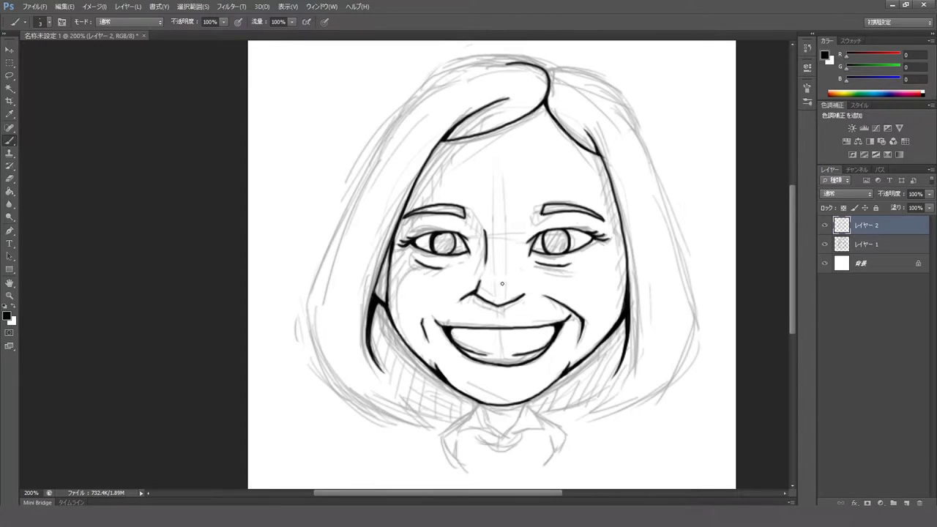
Step: Ink the outer hair contour on the left from the crown down to the lower tip, redoing unsatisfactory strokes
drag(420, 163, 457, 192)
mouse_move(522, 93)
mouse_down()
mouse_move(448, 91)
mouse_move(435, 147)
mouse_up()
key(ctrl+z)
mouse_move(542, 103)
mouse_down()
mouse_move(405, 126)
mouse_move(453, 100)
mouse_move(330, 300)
mouse_up()
key(ctrl+z)
drag(418, 116, 376, 171)
key(ctrl+z)
mouse_move(461, 84)
mouse_down()
mouse_move(329, 428)
mouse_move(323, 341)
mouse_move(340, 362)
mouse_move(292, 324)
mouse_up()
key(ctrl+z)
key(ctrl+z)
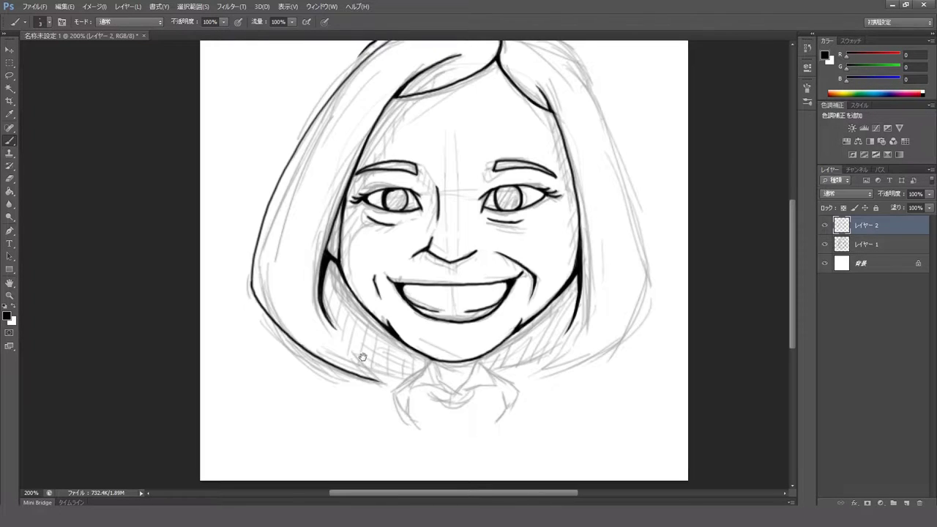
Step: Ink the pointed lower hair tip on the left and the shirt collar under the chin
drag(253, 228, 60, 119)
key(ctrl+plus)
mouse_move(360, 363)
mouse_down()
mouse_move(401, 439)
mouse_move(458, 361)
mouse_up()
drag(368, 366, 394, 424)
mouse_move(392, 375)
mouse_down()
mouse_move(448, 367)
mouse_move(404, 378)
mouse_move(408, 364)
mouse_up()
mouse_move(388, 341)
mouse_down()
mouse_move(359, 408)
mouse_move(399, 395)
mouse_move(429, 419)
mouse_up()
drag(486, 339, 517, 401)
mouse_move(517, 401)
mouse_down()
mouse_move(468, 394)
mouse_move(473, 410)
mouse_up()
Step: Ink the shirt neckline, the shoulders and the short sleeve lines below the collar
scroll(439, 293, down, 3)
drag(403, 334, 491, 331)
drag(407, 359, 436, 378)
mouse_move(366, 293)
mouse_down()
mouse_move(425, 273)
mouse_move(402, 381)
mouse_up()
drag(418, 333, 412, 368)
scroll(412, 368, right, 2)
drag(512, 323, 550, 362)
drag(542, 326, 513, 388)
key(ctrl+z)
Step: Thicken the outer hair contour at the upper left and add an accent stroke along its inner edge
key(ctrl+minus)
key(ctrl+minus)
key(ctrl+plus)
drag(388, 197, 337, 267)
key(bracketleft)
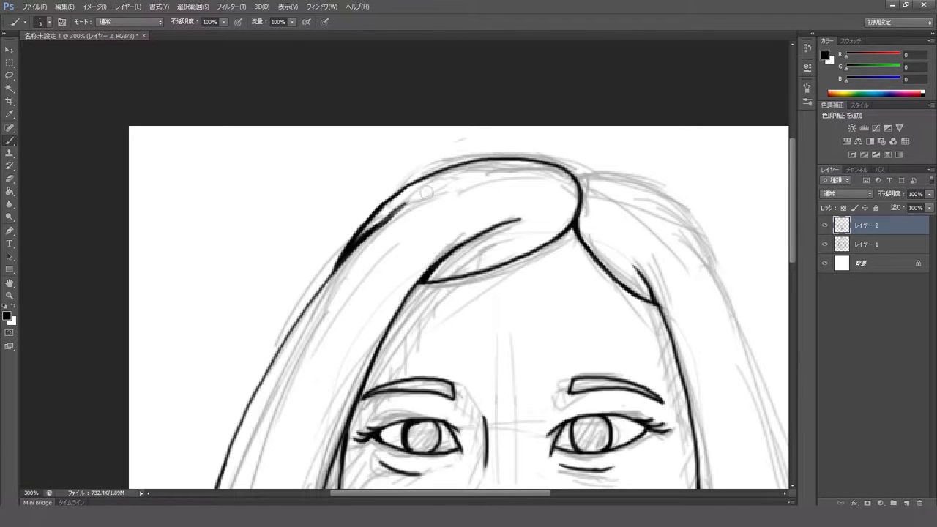
drag(377, 231, 443, 185)
key(ctrl+z)
drag(355, 241, 420, 189)
key(ctrl+minus)
key(ctrl+minus)
key(ctrl+plus)
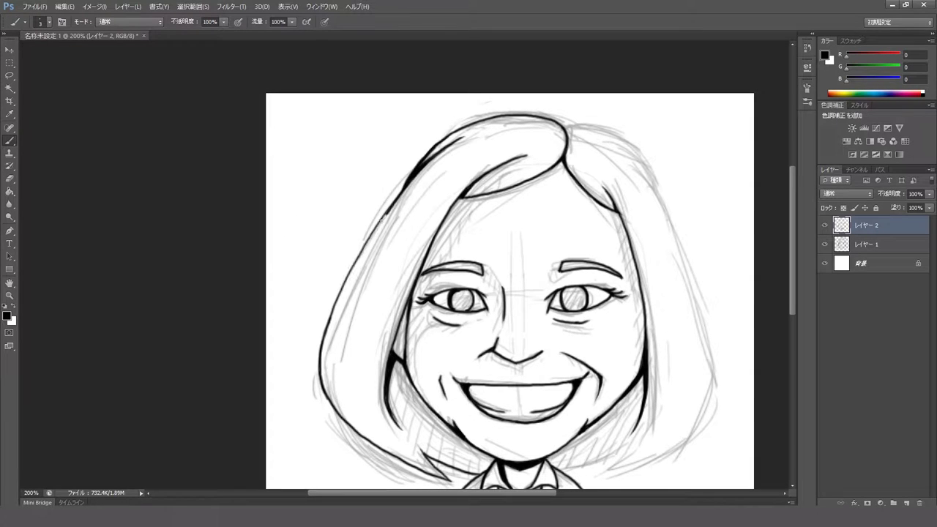
Step: Thicken the lower hair contour on the left and the underside of its pointed tip
key(ctrl+plus)
drag(383, 395, 273, 340)
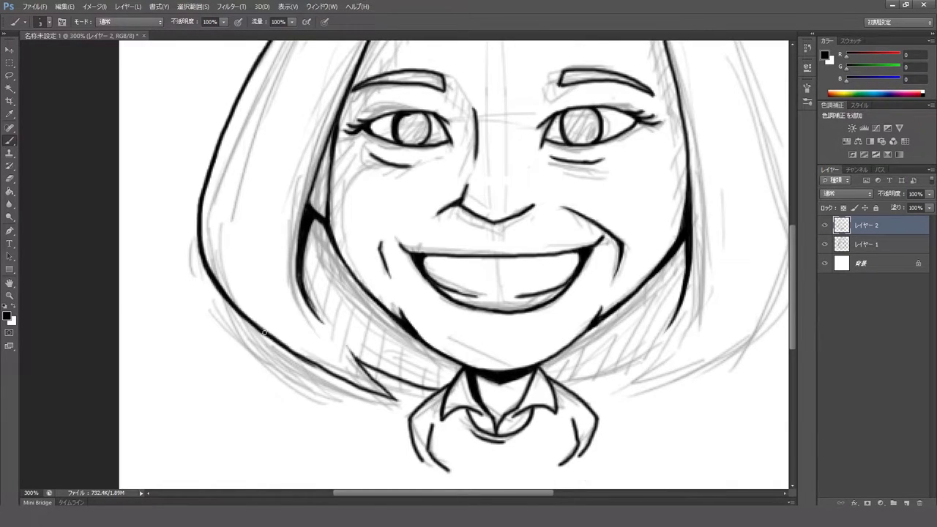
drag(366, 387, 318, 334)
drag(410, 377, 315, 337)
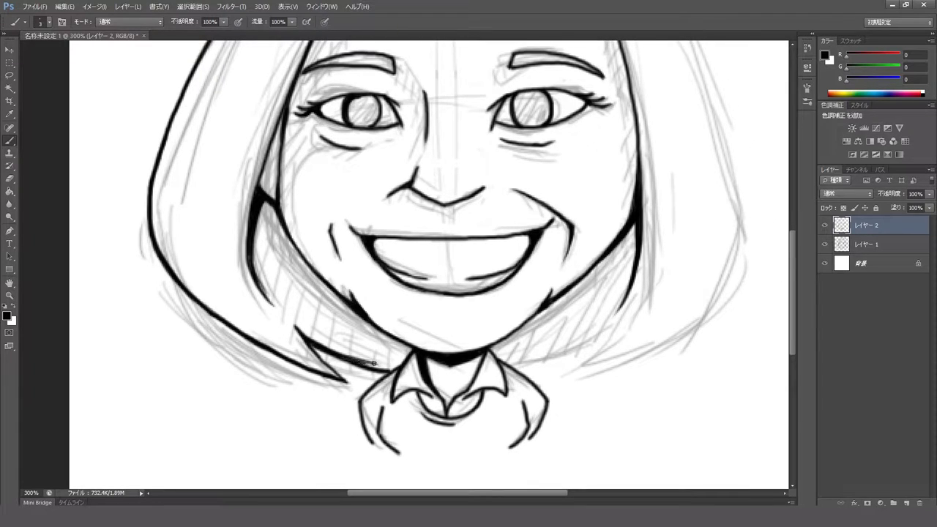
Step: Fill the shadows on both sides of the neck black and ink the lower hair edge on the right
mouse_move(388, 366)
mouse_down()
mouse_move(419, 345)
mouse_move(383, 386)
mouse_up()
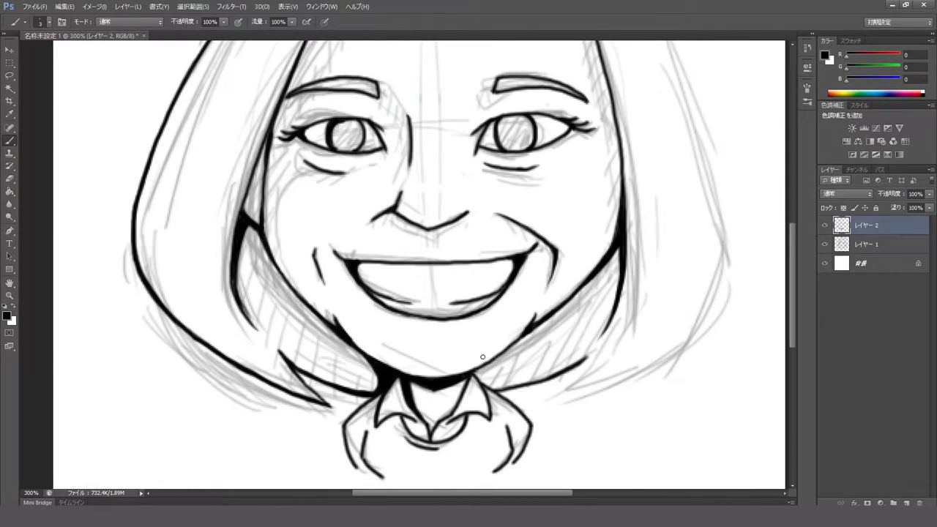
key(ctrl+minus)
key(ctrl+plus)
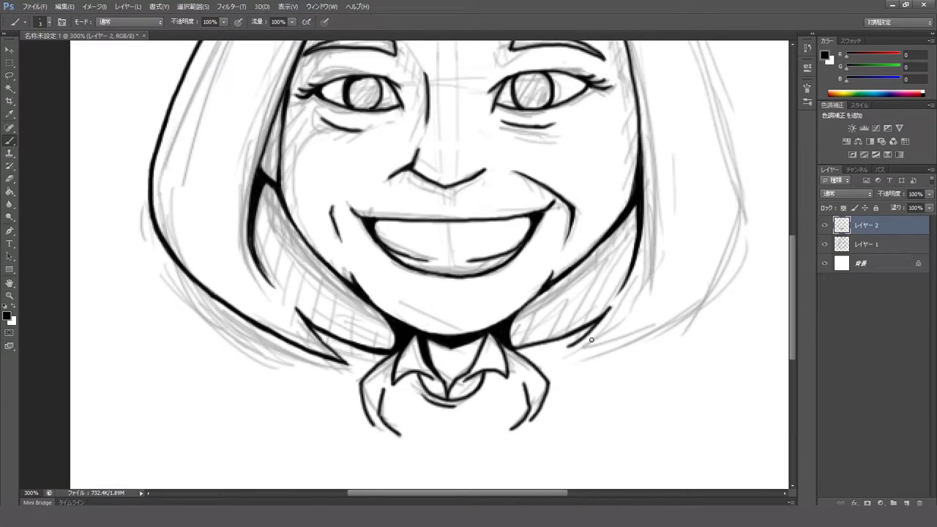
key(ctrl+minus)
scroll(563, 117, down, 2)
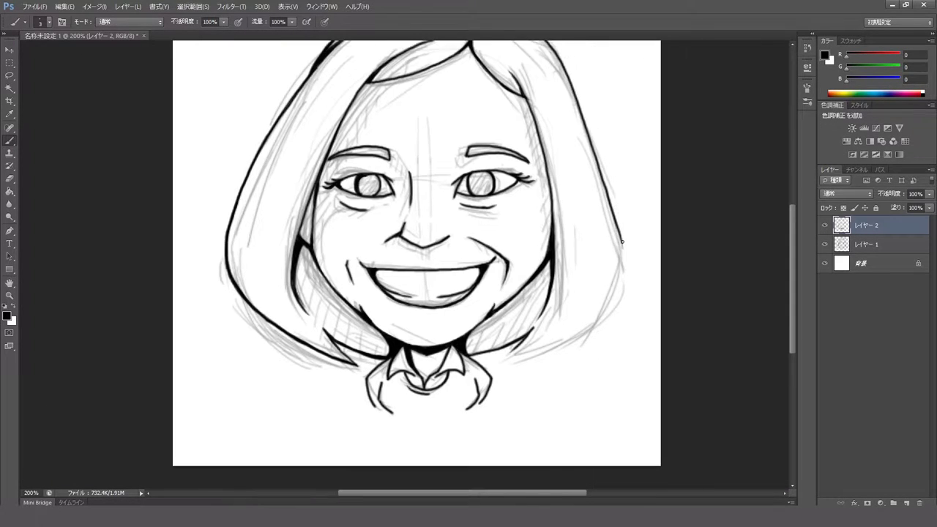
Step: Ink the outer hair contour on the right from the parting down to its lower tip
scroll(630, 197, down, 2)
drag(631, 200, 549, 318)
key(ctrl+plus)
key(ctrl+z)
mouse_move(696, 143)
mouse_down()
mouse_move(680, 210)
mouse_move(634, 272)
mouse_move(551, 292)
mouse_up()
scroll(634, 271, down, 1)
mouse_move(645, 233)
mouse_down()
mouse_move(628, 262)
mouse_move(556, 300)
mouse_up()
mouse_move(692, 200)
mouse_down()
mouse_move(626, 239)
mouse_move(618, 297)
mouse_move(578, 271)
mouse_move(642, 337)
mouse_up()
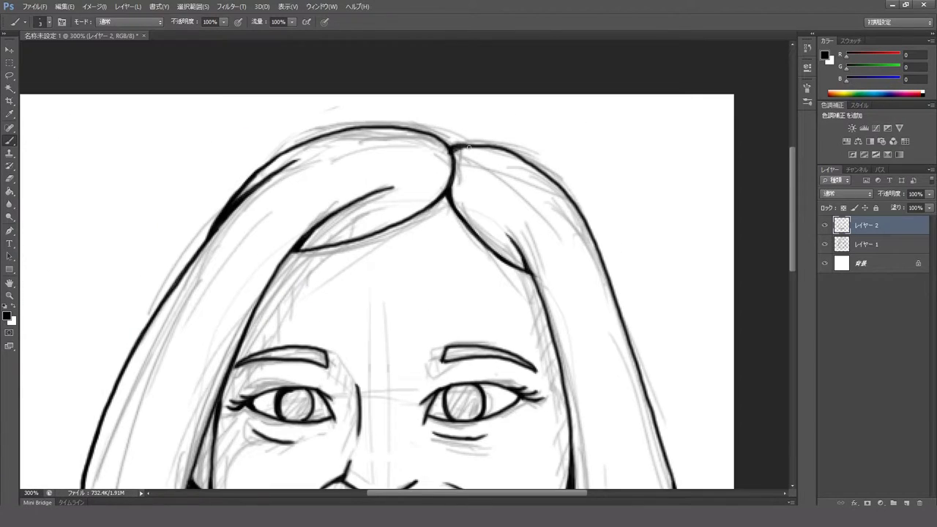
Step: Ink short curved hair strands radiating from the parting to both sides
drag(454, 137, 501, 139)
drag(500, 162, 384, 170)
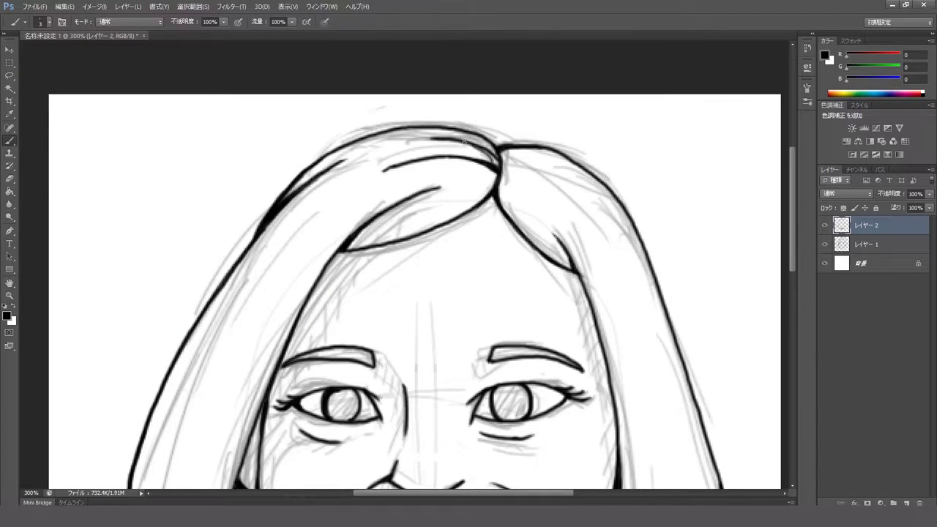
drag(504, 162, 571, 188)
drag(535, 197, 500, 179)
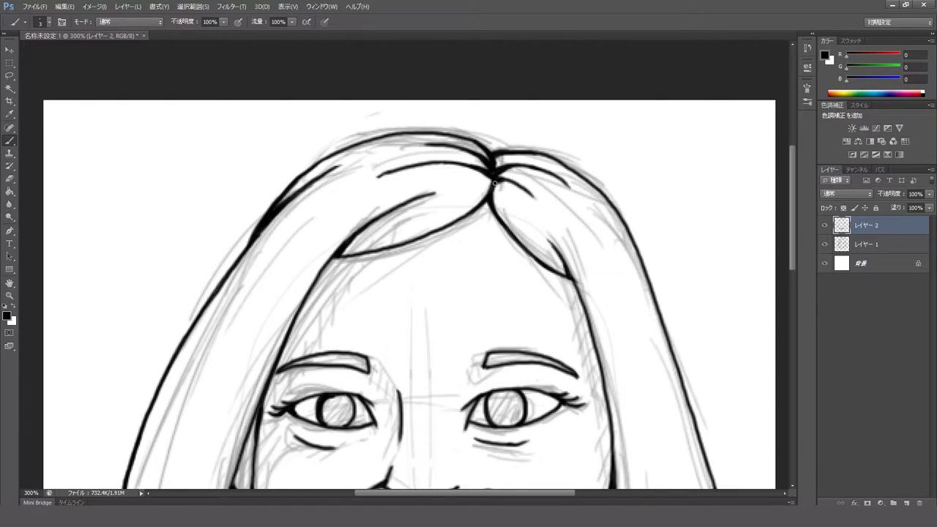
Step: Ink a long inner hair strand on the left and short strands beside the jaw on both sides
key(ctrl+minus)
drag(360, 382, 341, 348)
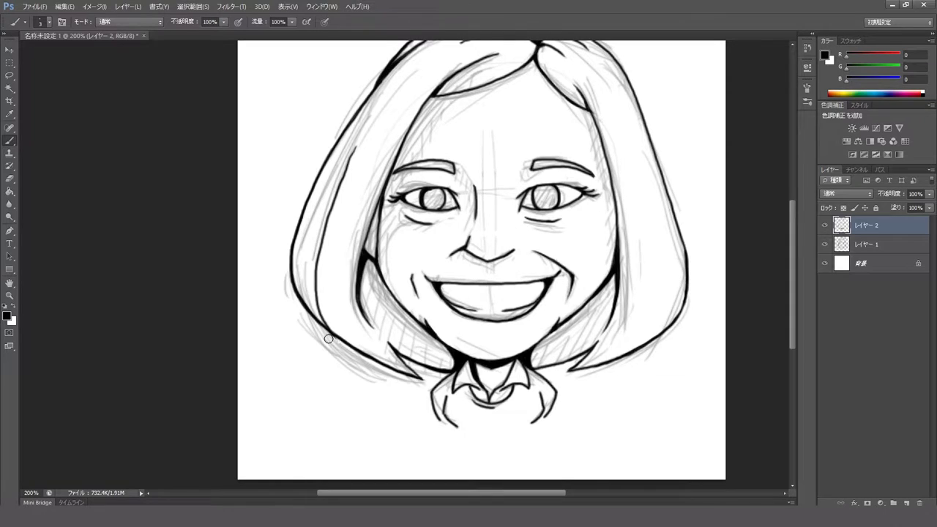
scroll(354, 220, up, 2)
key(ctrl+plus)
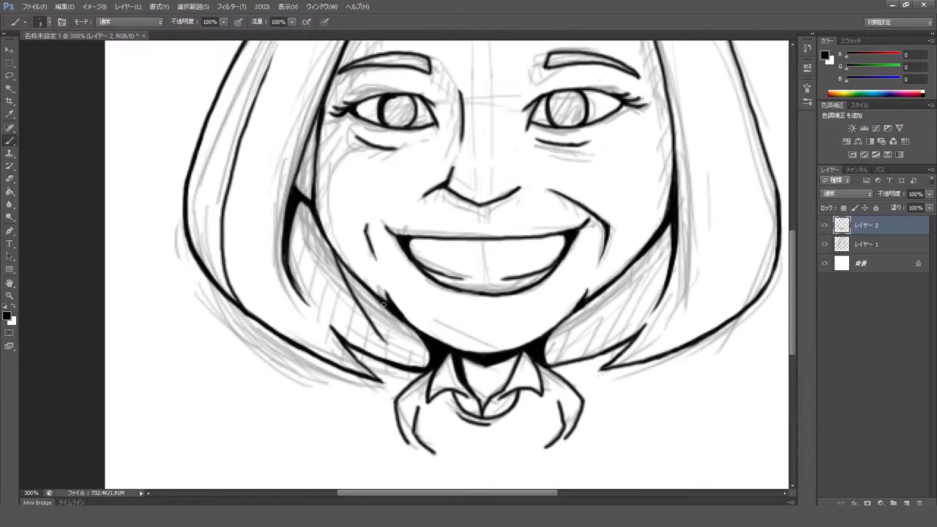
drag(383, 304, 360, 291)
drag(634, 231, 569, 287)
key(ctrl+plus)
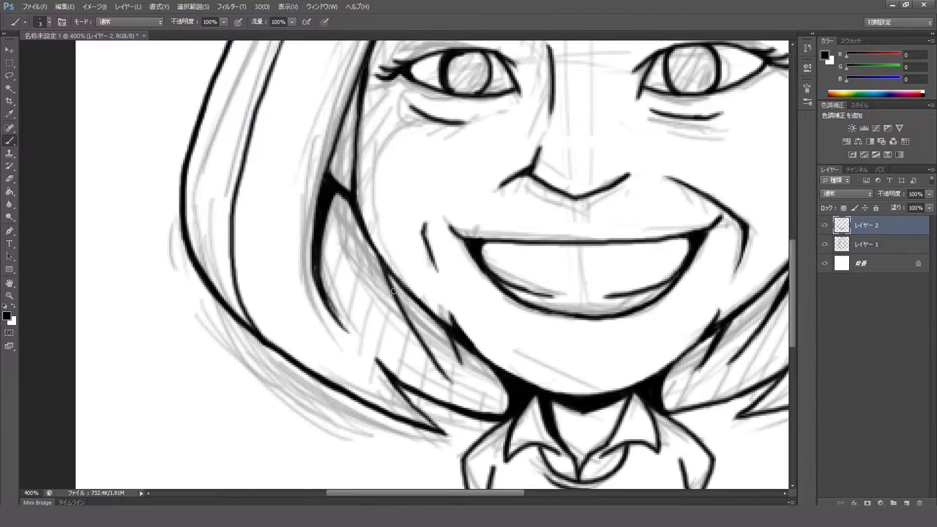
Step: Ink a long inner hair strand along the outer contour on the right
key(ctrl+minus)
scroll(581, 212, up, 2)
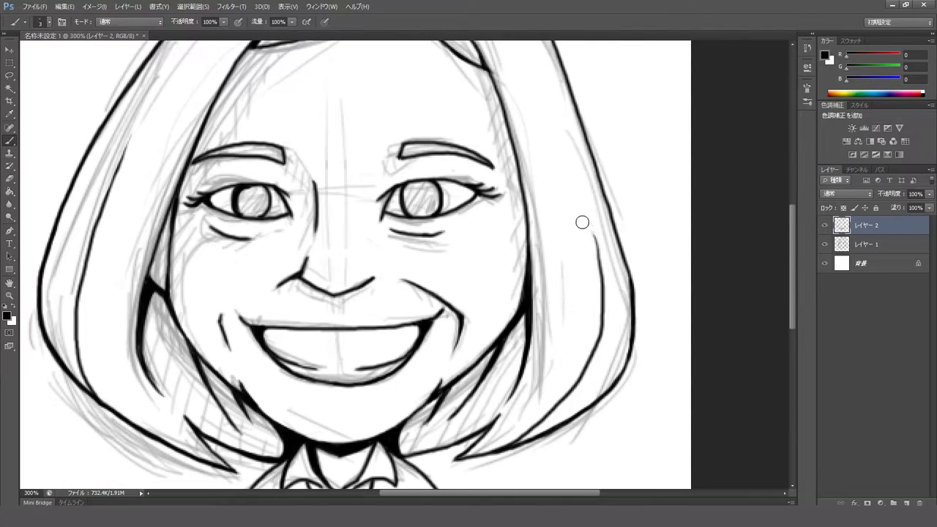
scroll(583, 232, down, 5)
Step: Ink fine inner strands in the fringe on both sides of the parting
scroll(494, 186, up, 6)
drag(309, 192, 373, 147)
key(ctrl+z)
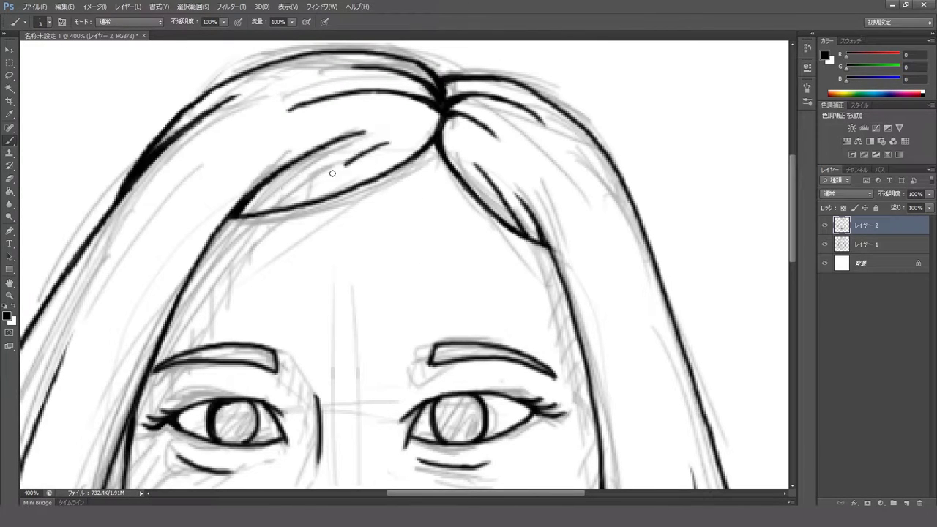
drag(262, 207, 392, 141)
Step: Hide the sketch layer レイヤー 1
key(ctrl+0)
key(ctrl+1)
click(826, 244)
key(v)
scroll(492, 356, up, 2)
scroll(480, 344, down, 2)
key(ctrl+plus)
key(ctrl+plus)
Step: Fill the irises of both eyes solid black with the Brush tool
key(b)
drag(329, 229, 337, 253)
drag(505, 227, 531, 249)
drag(348, 228, 323, 248)
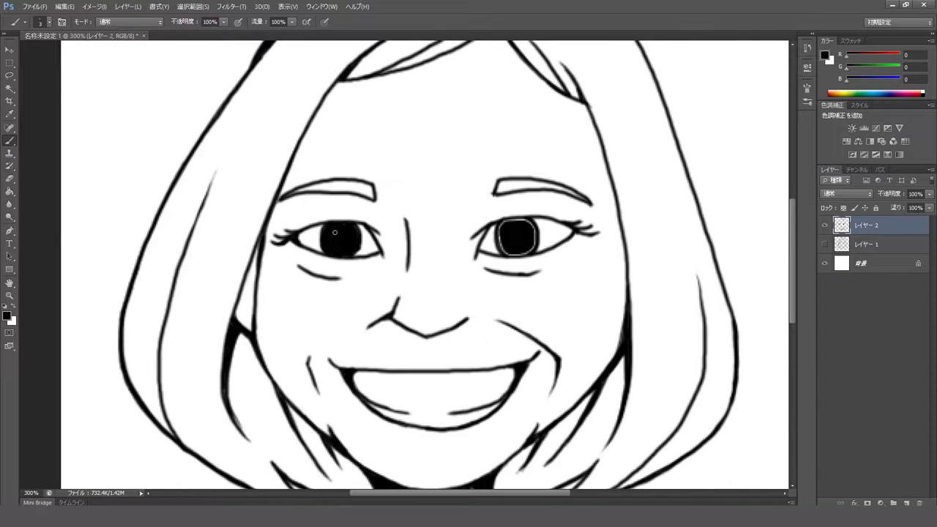
Step: Clean up the crease beneath the eye on the right
key(ctrl+minus)
key(ctrl+plus)
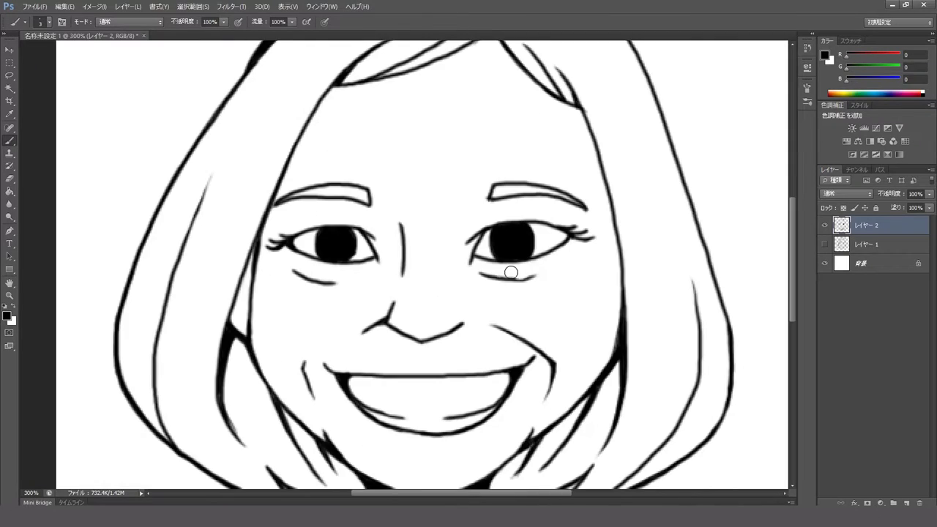
drag(486, 275, 529, 280)
key(ctrl+minus)
key(ctrl+minus)
key(ctrl+plus)
key(ctrl+plus)
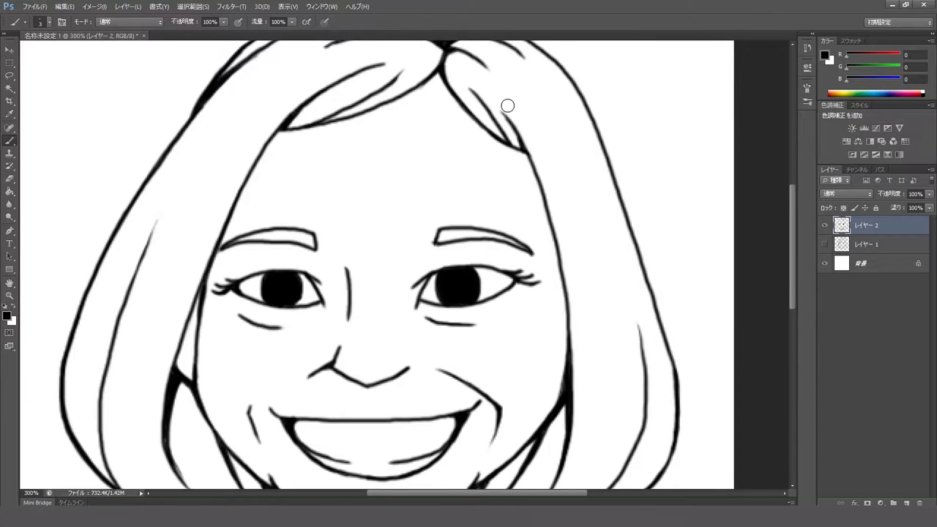
Step: Rework the lower lip line of the smiling mouth
key(ctrl+minus)
key(ctrl+minus)
key(ctrl+plus)
key(ctrl+plus)
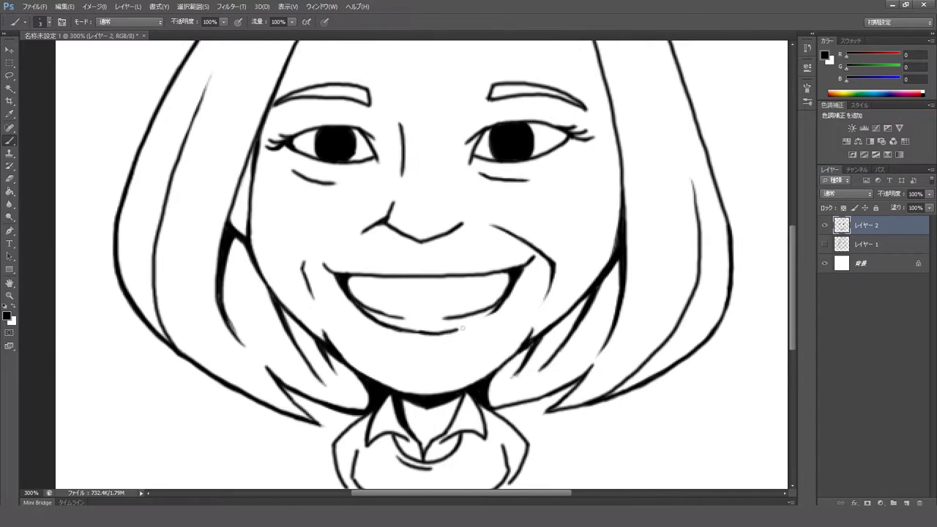
key(ctrl+minus)
key(ctrl+minus)
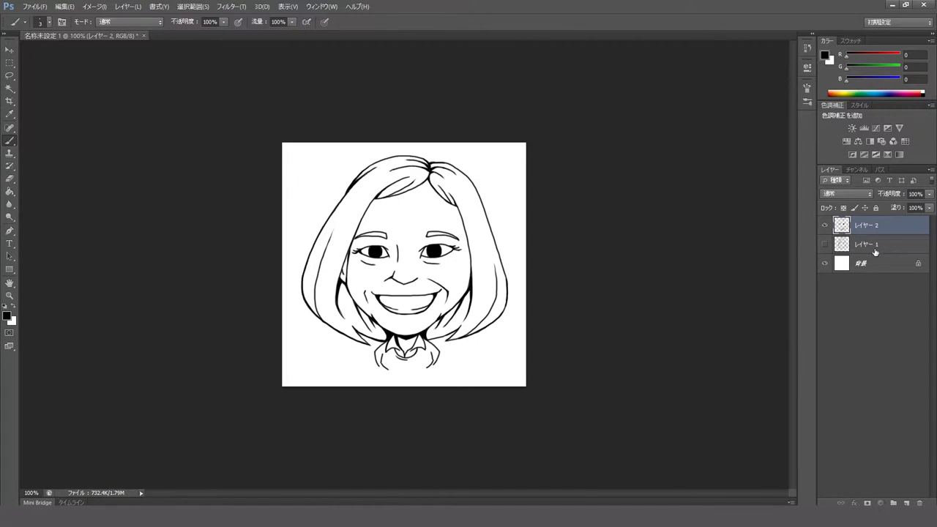
Step: Delete the sketch layer レイヤー 1, add a new empty layer beneath the line art and reselect レイヤー 2
click(875, 252)
key(Delete)
key(ctrl+shift+alt+n)
click(445, 213)
key(alt+bracketright)
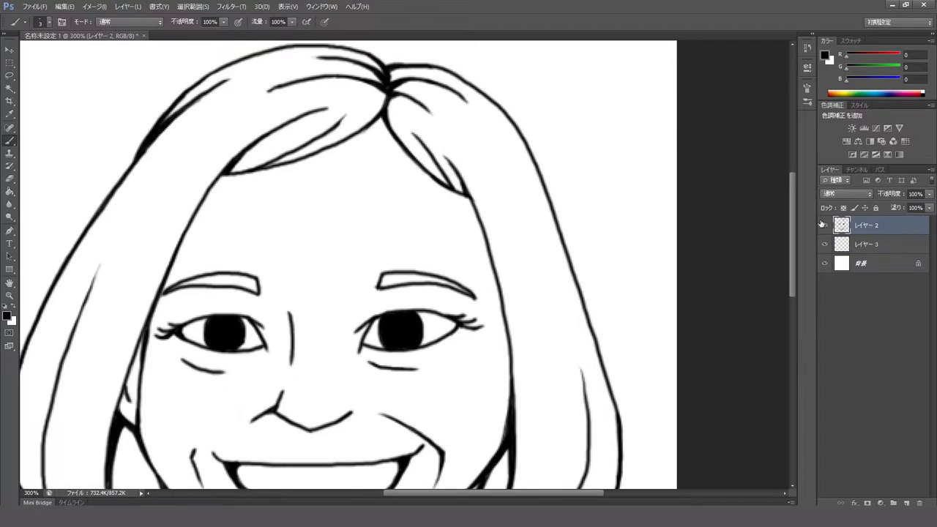
Step: Redraw the fringe section on the right so it reaches lower down the forehead, including its inner strands
key(ctrl+z)
drag(386, 119, 495, 265)
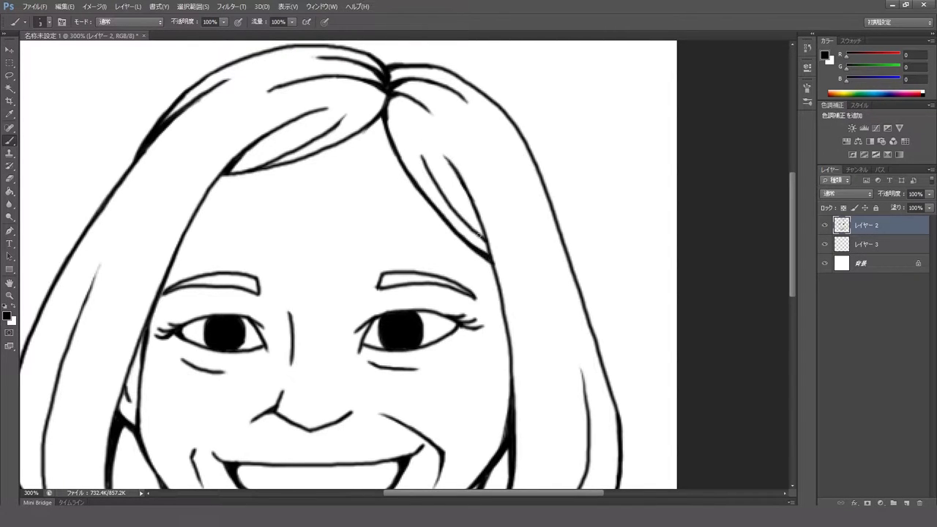
key(ctrl+1)
click(476, 252)
Step: Refine the lower hair contours and redraw the left mouth corner with an upward flick
key(ctrl+1)
key(ctrl+plus)
key(ctrl+plus)
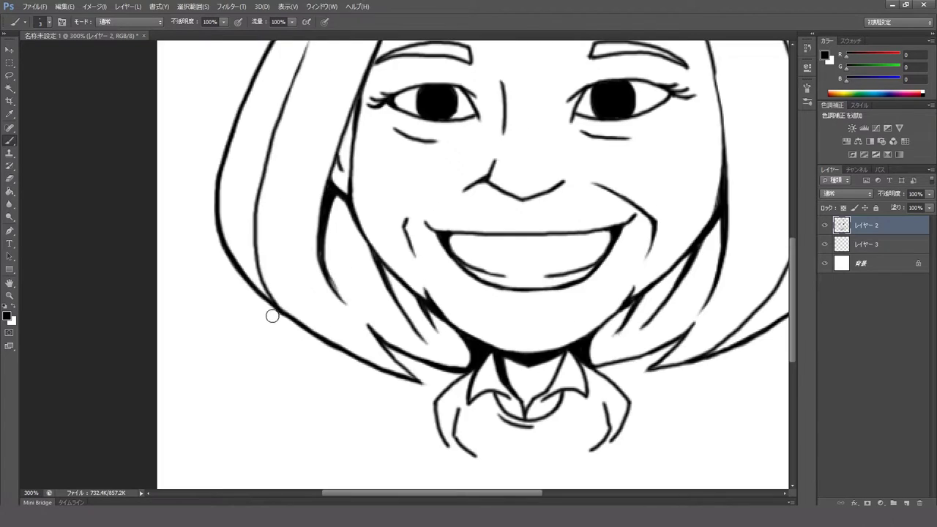
drag(293, 333, 250, 309)
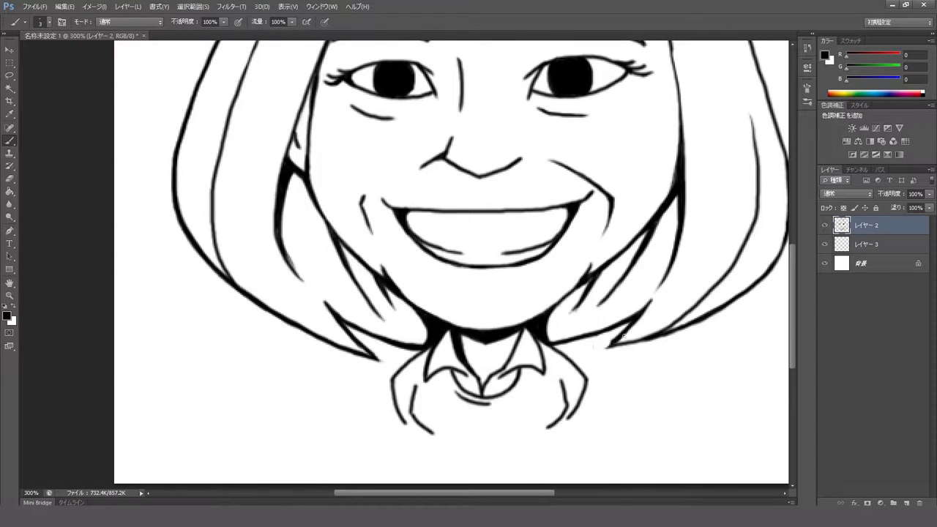
drag(587, 292, 414, 204)
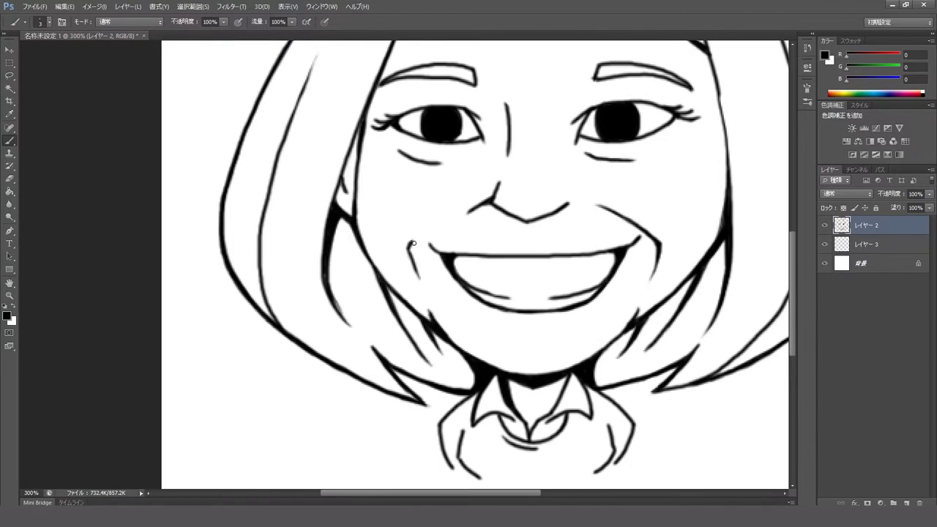
drag(398, 254, 433, 229)
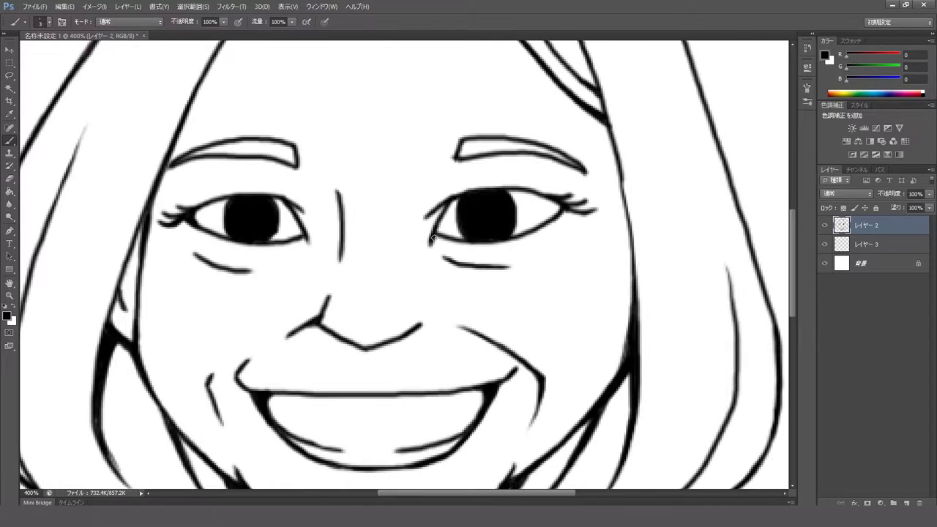
alt+click(330, 274)
click(8, 76)
drag(403, 258, 399, 267)
key(ctrl+t)
drag(474, 275, 439, 220)
mouse_move(427, 170)
mouse_down()
mouse_move(432, 252)
mouse_move(427, 169)
mouse_up()
key(ctrl+t)
key(Return)
click(478, 276)
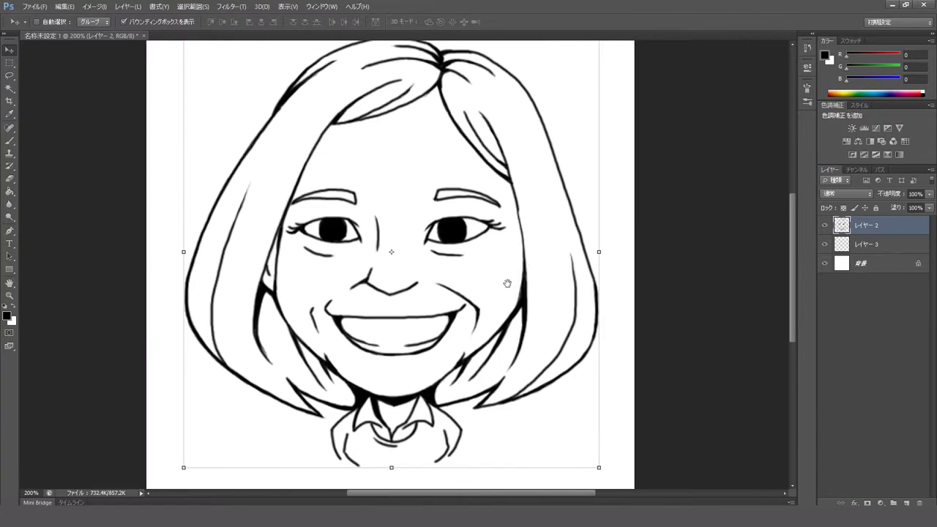
Step: Touch up the lashes of the eye on the left and the fringe strands on the right
key(b)
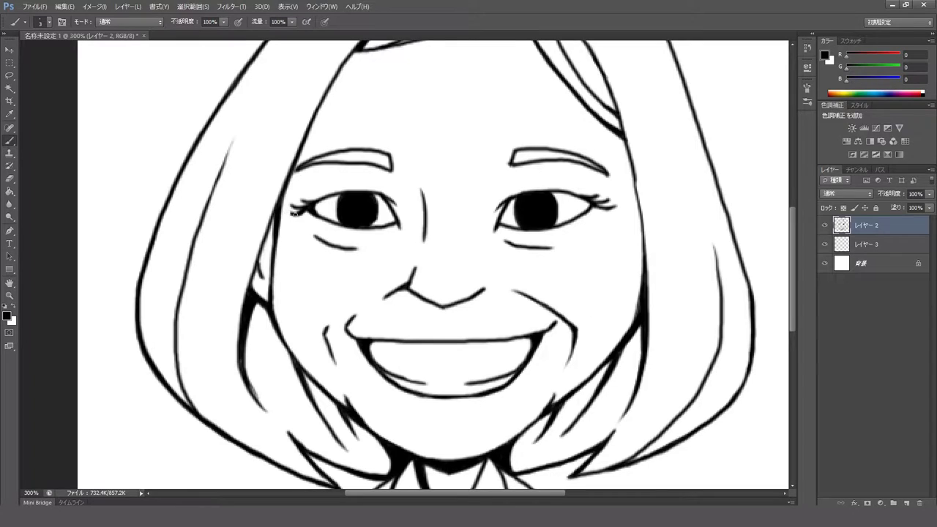
click(284, 208)
click(448, 181)
scroll(449, 181, up, 1)
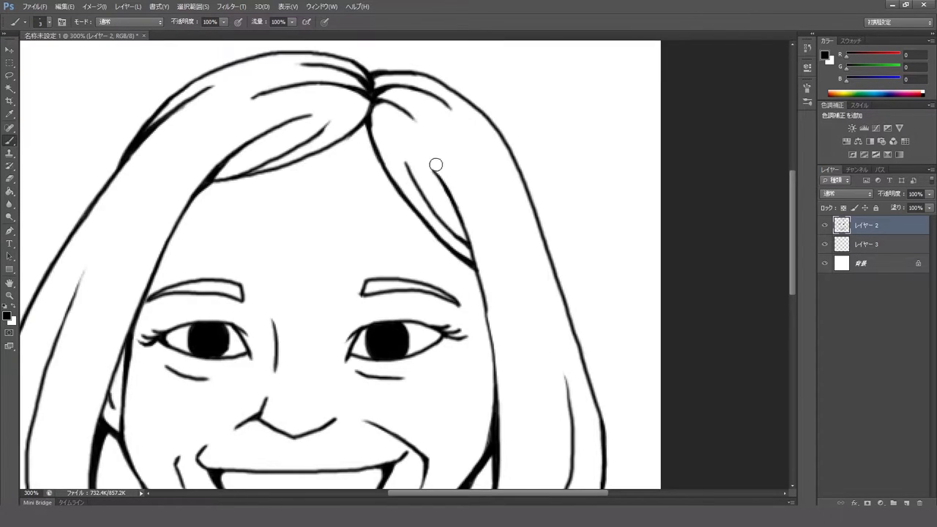
drag(436, 165, 403, 131)
Step: Redraw the outline of the eyebrow on the right, reshaping its inner end and upper edge
mouse_move(254, 221)
mouse_down()
mouse_move(388, 225)
mouse_move(364, 213)
mouse_move(495, 194)
mouse_up()
key(ctrl+z)
key(ctrl+z)
mouse_move(422, 219)
mouse_down()
mouse_move(530, 215)
mouse_move(531, 223)
mouse_up()
key(ctrl+z)
mouse_move(482, 192)
mouse_down()
mouse_move(488, 184)
mouse_move(552, 213)
mouse_up()
key(ctrl+z)
drag(464, 203, 470, 206)
drag(436, 209, 473, 192)
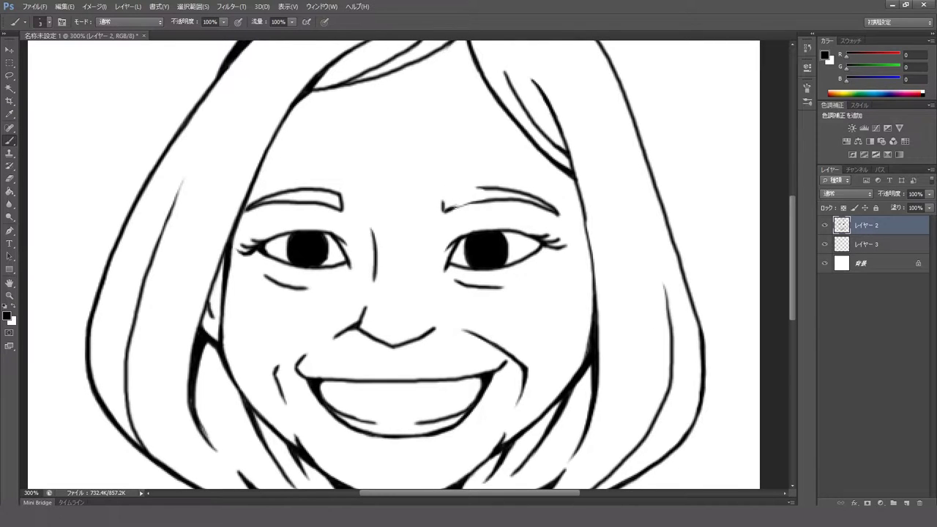
key(ctrl+z)
drag(502, 187, 495, 189)
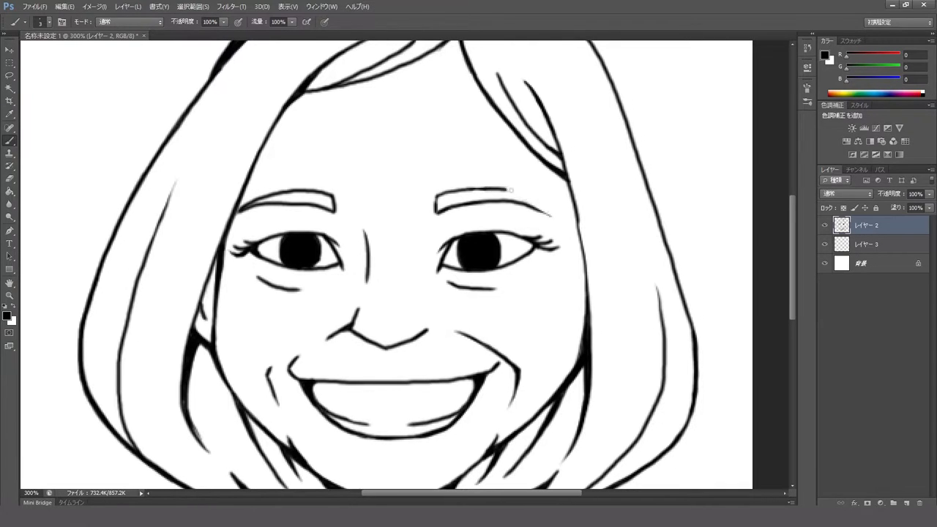
Step: Reshape the outline of the eyebrow on the left and smooth the outer end of the one on the right
scroll(436, 204, left, 2)
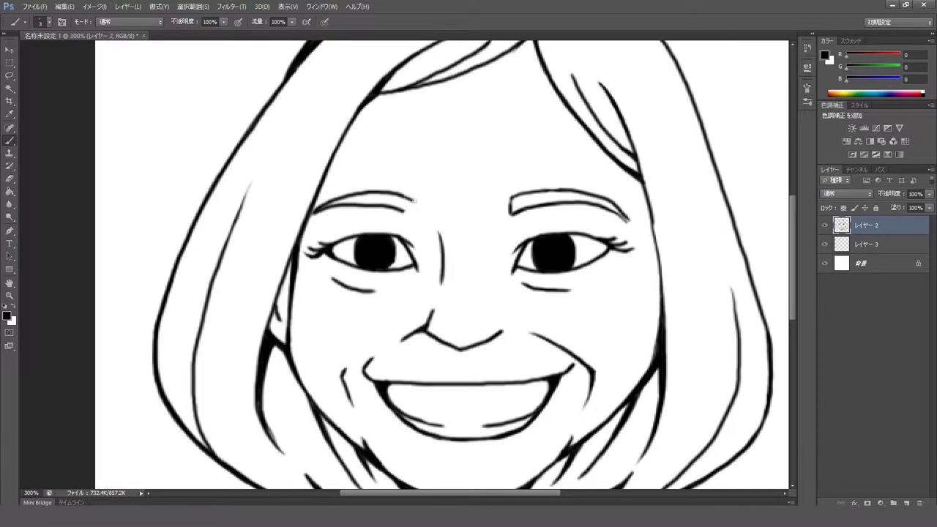
scroll(434, 205, left, 2)
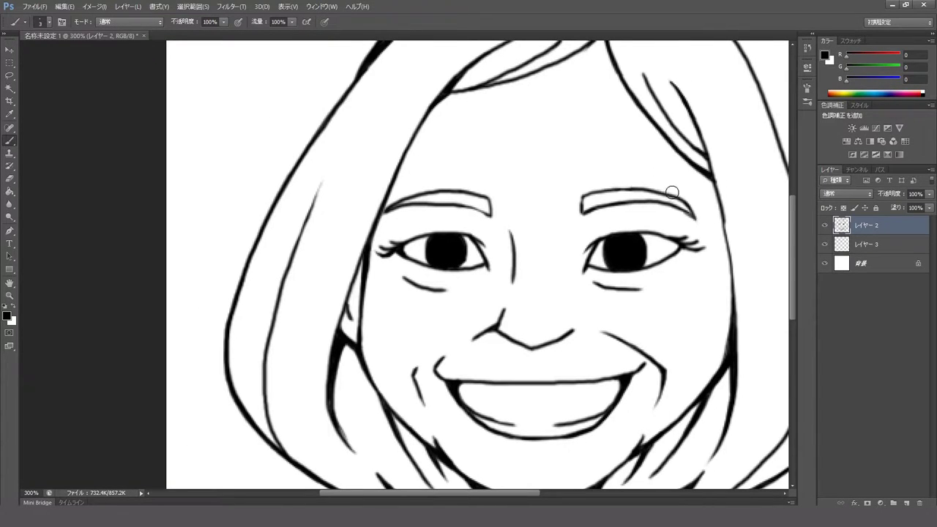
scroll(659, 201, right, 1)
scroll(466, 178, left, 2)
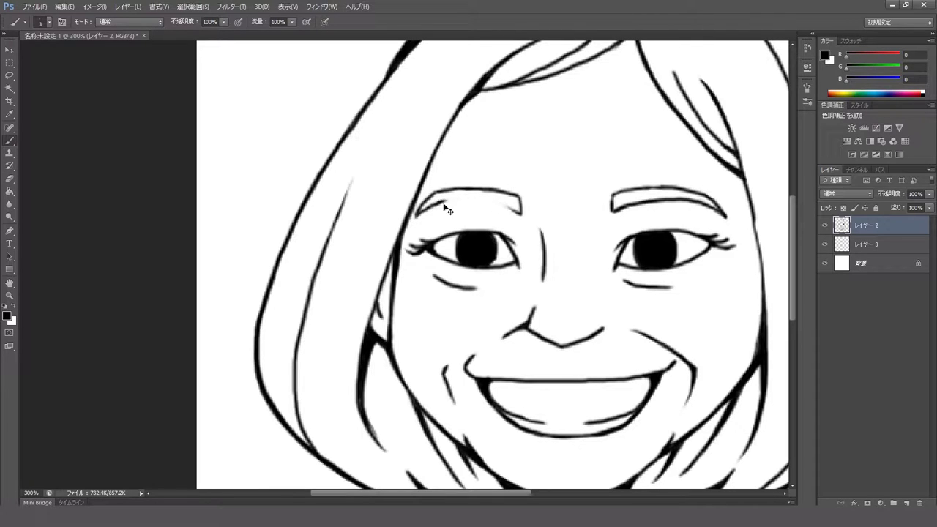
drag(528, 223, 439, 240)
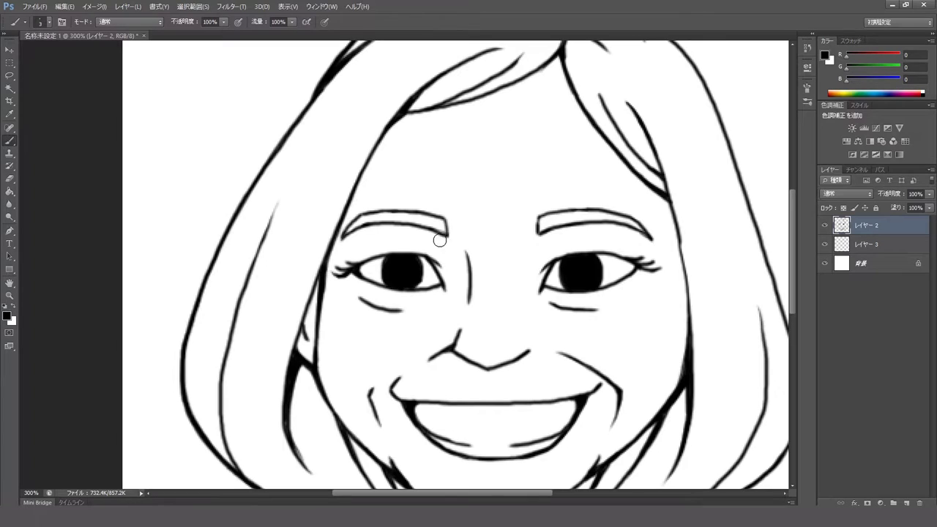
scroll(435, 236, down, 3)
scroll(377, 261, up, 2)
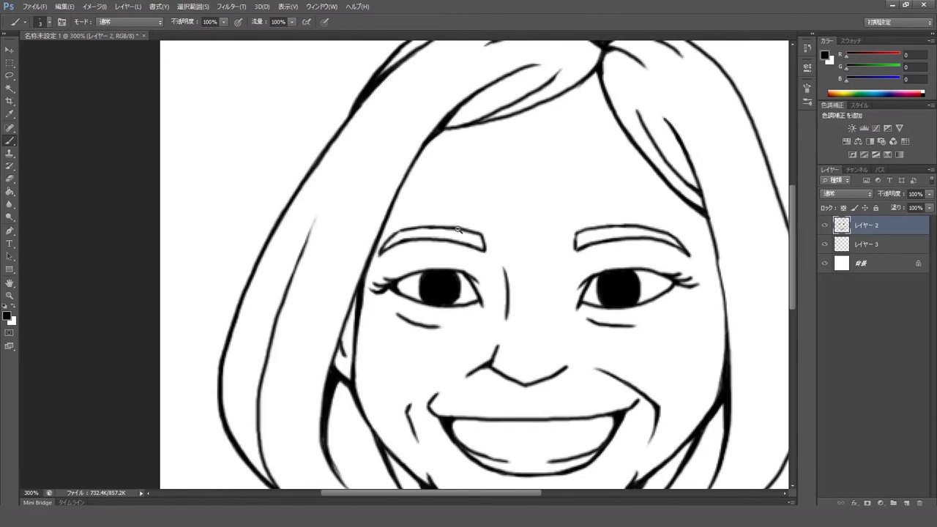
scroll(377, 262, down, 2)
Step: Select レイヤー 3 and set the foreground colour to a light skin tone, about RGB 255, 231, 197
key(alt+bracketleft)
right_click(517, 202)
key(ctrl+1)
key(Return)
key(ctrl+1)
click(879, 225)
key(v)
click(891, 247)
click(825, 55)
click(473, 256)
click(367, 138)
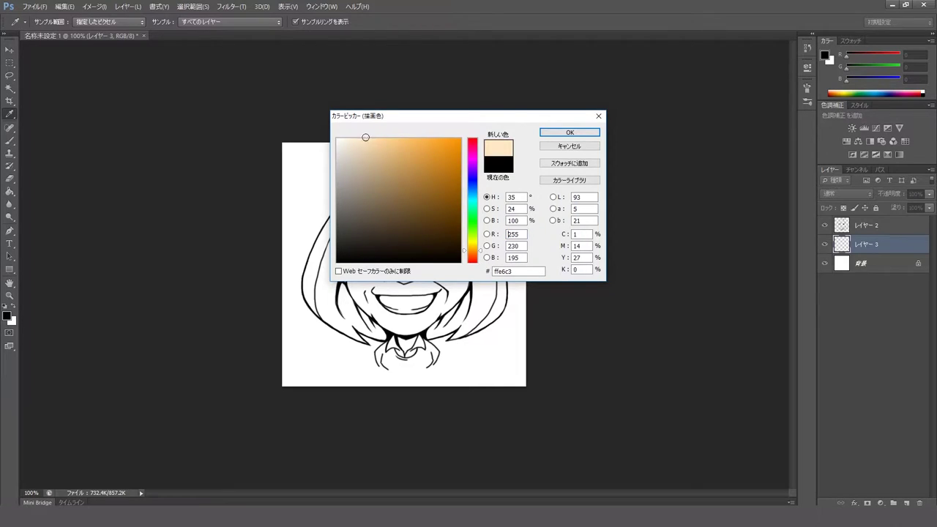
key(Return)
Step: Paint the face, ear and neck with the light skin tone beneath the line art
key(b)
scroll(363, 278, up, 1)
mouse_move(344, 253)
mouse_down()
mouse_move(363, 290)
mouse_move(471, 368)
mouse_move(406, 357)
mouse_move(373, 125)
mouse_move(460, 156)
mouse_move(518, 315)
mouse_move(471, 120)
mouse_move(480, 165)
mouse_up()
Step: Choose a dark brown and fill the whole hair shape within its outlines
key(i)
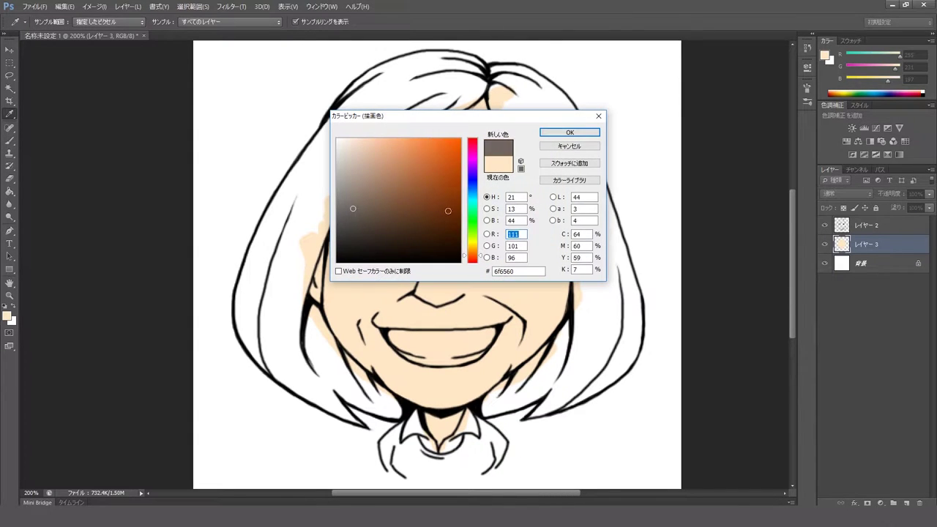
key(Return)
key(b)
mouse_move(320, 209)
mouse_down()
mouse_move(289, 315)
mouse_move(334, 163)
mouse_move(241, 330)
mouse_move(230, 284)
mouse_move(330, 410)
mouse_move(344, 330)
mouse_move(368, 391)
mouse_move(354, 425)
mouse_up()
drag(254, 369, 172, 345)
mouse_move(410, 362)
mouse_down()
mouse_move(433, 344)
mouse_move(479, 339)
mouse_up()
mouse_move(479, 339)
mouse_down()
mouse_move(448, 376)
mouse_move(476, 300)
mouse_move(502, 341)
mouse_up()
drag(503, 293, 457, 374)
mouse_move(461, 344)
mouse_down()
mouse_move(450, 264)
mouse_move(440, 307)
mouse_up()
drag(432, 183, 509, 381)
mouse_move(498, 344)
mouse_down()
mouse_move(514, 389)
mouse_move(513, 425)
mouse_up()
mouse_move(491, 285)
mouse_down()
mouse_move(498, 339)
mouse_move(454, 212)
mouse_up()
drag(454, 212, 498, 303)
mouse_move(419, 249)
mouse_down()
mouse_move(370, 164)
mouse_move(413, 253)
mouse_up()
drag(396, 220, 427, 247)
drag(384, 168, 462, 260)
drag(439, 190, 491, 282)
drag(383, 186, 459, 201)
mouse_move(333, 247)
mouse_down()
mouse_move(307, 290)
mouse_move(308, 234)
mouse_move(440, 172)
mouse_move(351, 220)
mouse_move(455, 204)
mouse_up()
Step: Fill both eyebrows with the dark brown hair colour and sample the skin tone from the face
key(ctrl+plus)
mouse_move(337, 262)
mouse_down()
mouse_move(446, 247)
mouse_move(439, 253)
mouse_up()
alt+click(450, 253)
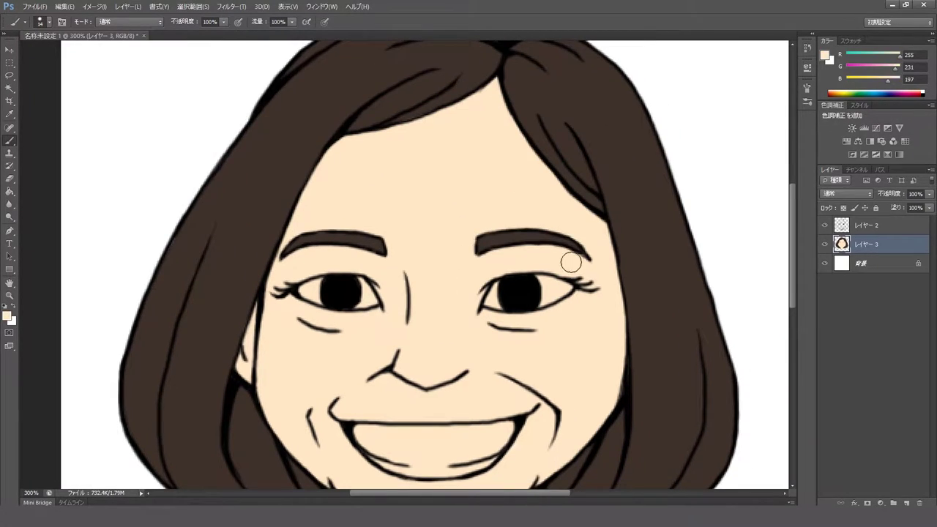
Step: Paint the whites of both eyes and the teeth in white
key(ctrl+minus)
key(x)
drag(485, 199, 517, 180)
mouse_move(399, 285)
mouse_down()
mouse_move(461, 256)
mouse_move(498, 293)
mouse_up()
key(x)
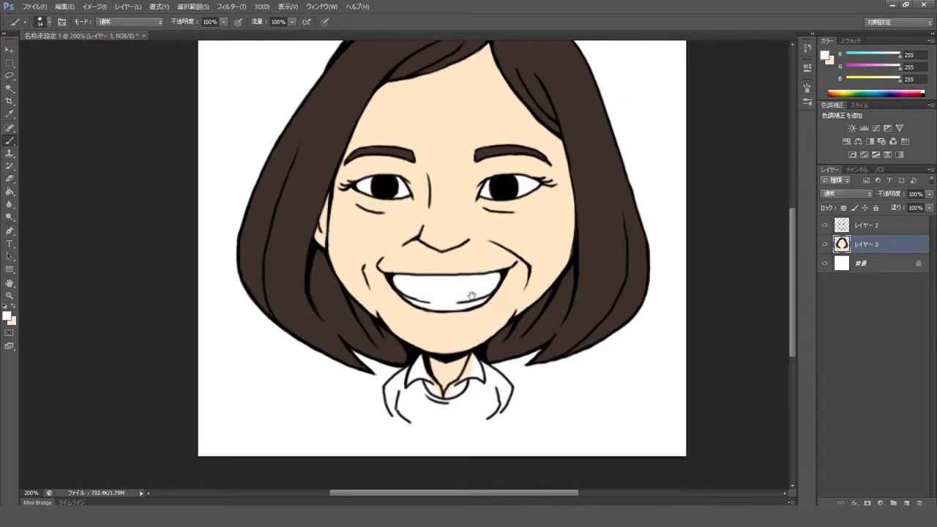
Step: Choose cream, RGB 255, 254, 237, and paint the shirt collar with it
key(ctrl+plus)
click(9, 316)
click(350, 138)
key(Return)
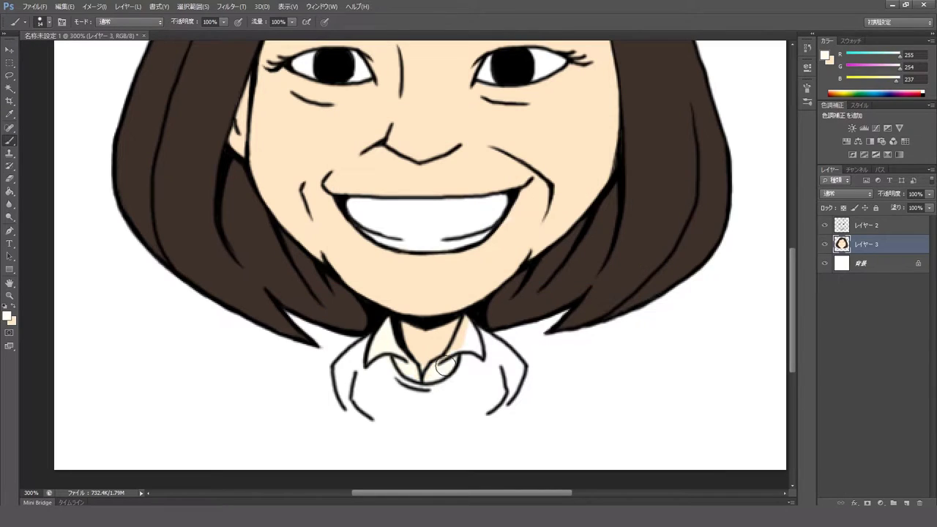
Step: Paint the sweater coral with RGB 255, 122, 104 and round off its lower edge
click(9, 316)
click(412, 131)
key(Return)
mouse_move(350, 344)
mouse_down()
mouse_move(350, 392)
mouse_move(370, 377)
mouse_move(435, 410)
mouse_move(489, 345)
mouse_move(503, 393)
mouse_move(432, 413)
mouse_move(363, 405)
mouse_up()
click(9, 317)
click(473, 258)
click(570, 132)
mouse_move(350, 353)
mouse_down()
mouse_move(371, 343)
mouse_move(404, 383)
mouse_move(487, 399)
mouse_move(477, 376)
mouse_move(513, 359)
mouse_move(502, 330)
mouse_up()
alt+click(507, 308)
alt+click(497, 350)
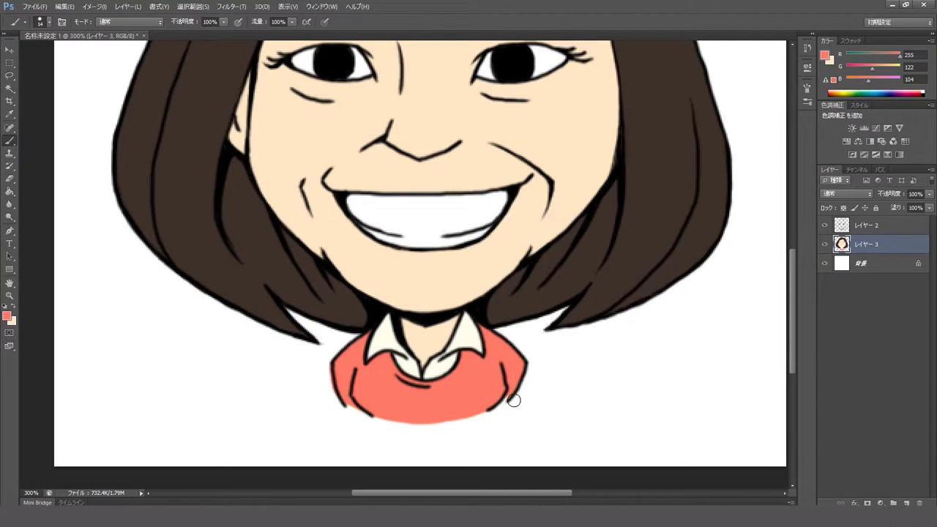
drag(381, 411, 483, 419)
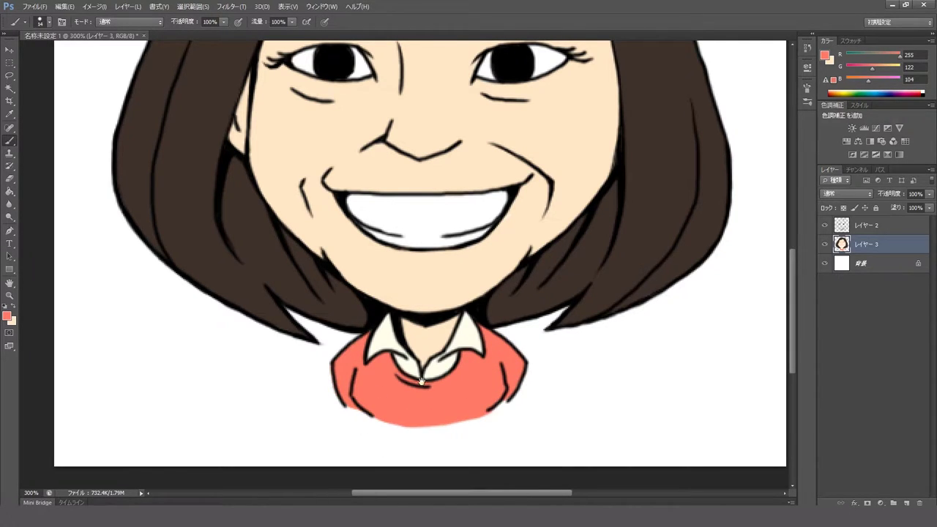
Step: Add a new empty layer between レイヤー 3 and the line art layer
key(ctrl+minus)
key(ctrl+shift+alt+n)
key(ctrl+minus)
key(ctrl+plus)
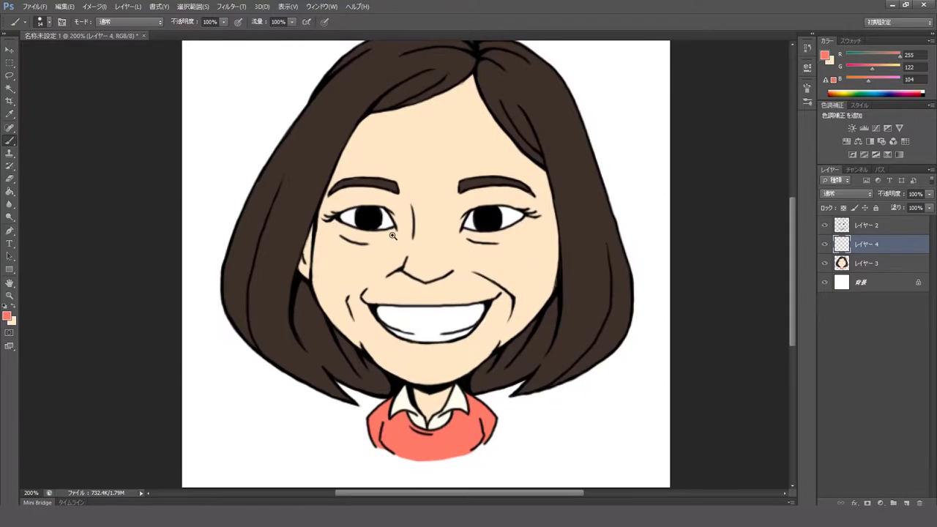
Step: Paint brown irises around both pupils using colour 9c5b26 and select レイヤー 4
key(ctrl+plus)
key(alt+bracketleft)
click(7, 316)
click(469, 251)
click(429, 179)
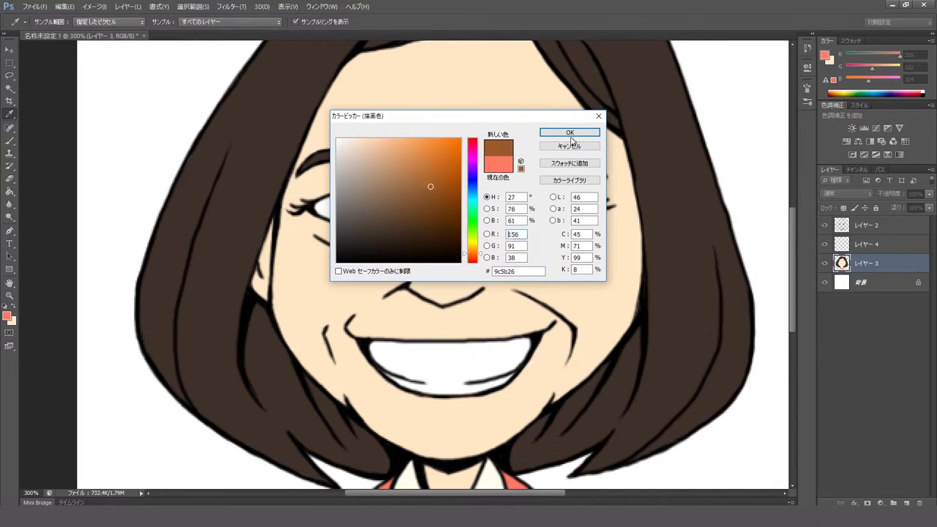
click(586, 129)
drag(337, 209, 370, 217)
key(alt+bracketright)
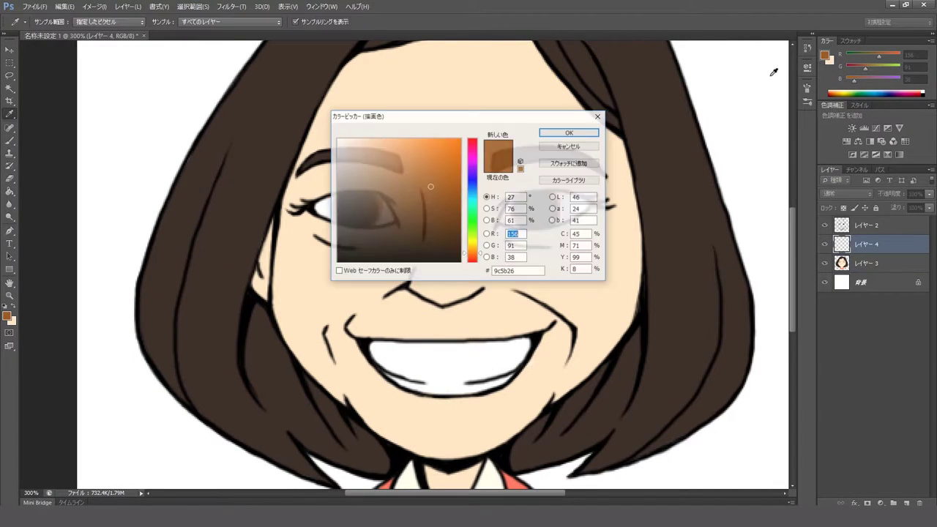
Step: Shade the upper and lower edges of the teeth and the eye whites in light grey, RGB 229, 229, 229
mouse_move(373, 344)
mouse_down()
mouse_move(388, 356)
mouse_move(525, 344)
mouse_move(509, 355)
mouse_up()
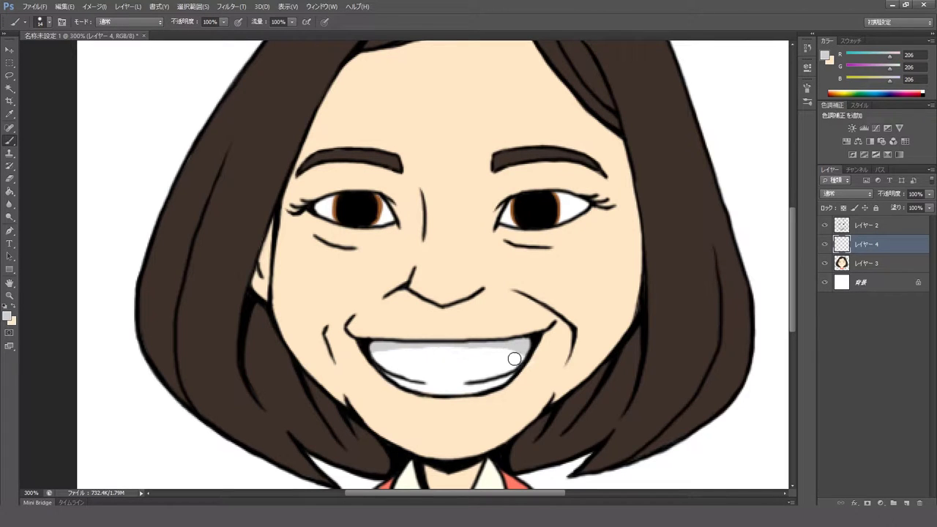
drag(414, 386, 506, 379)
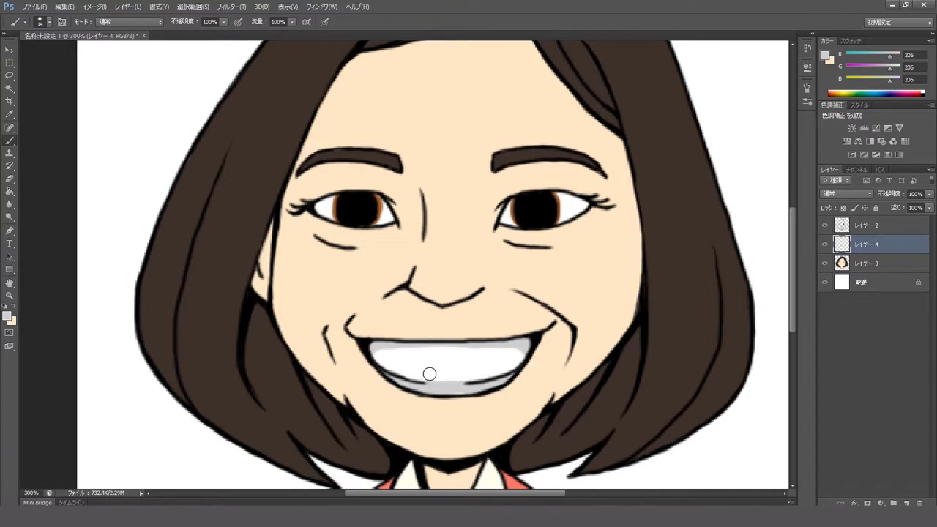
scroll(469, 366, down, 1)
scroll(481, 359, up, 1)
drag(418, 357, 554, 353)
drag(444, 388, 555, 377)
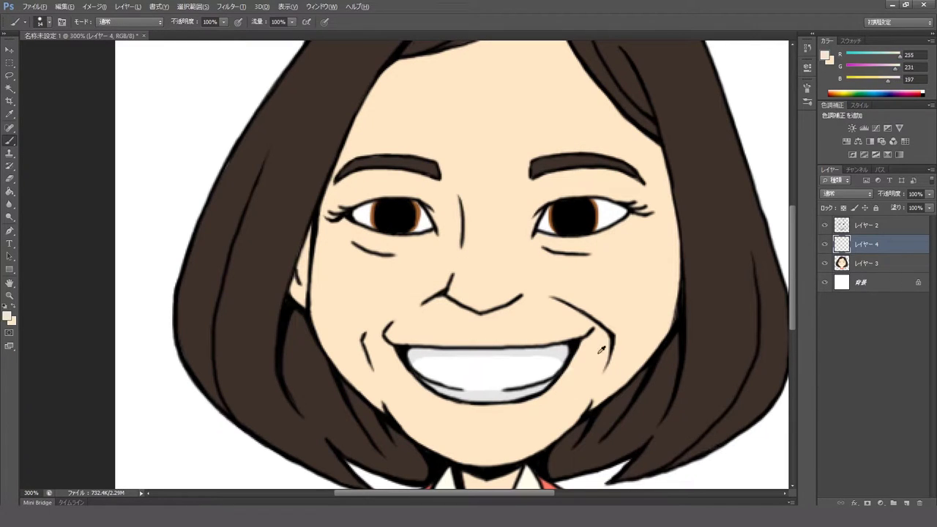
alt+click(485, 380)
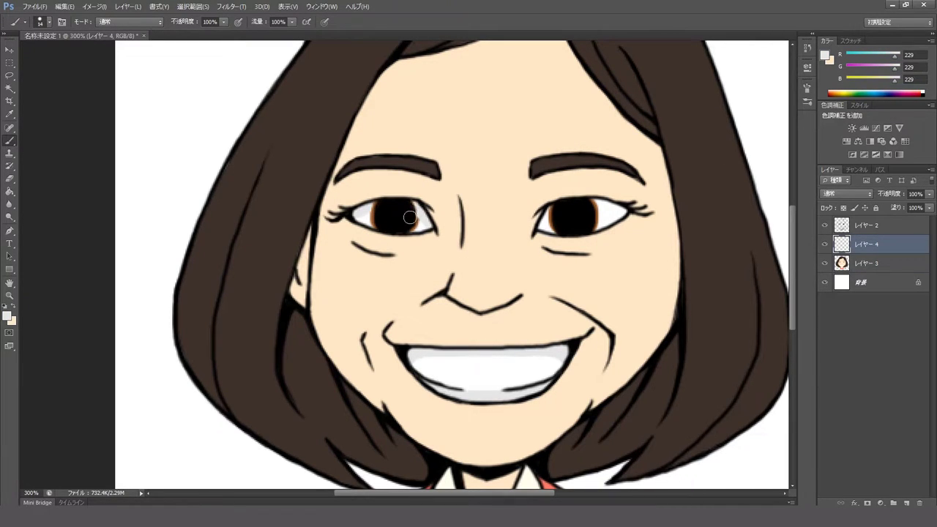
key(ctrl+minus)
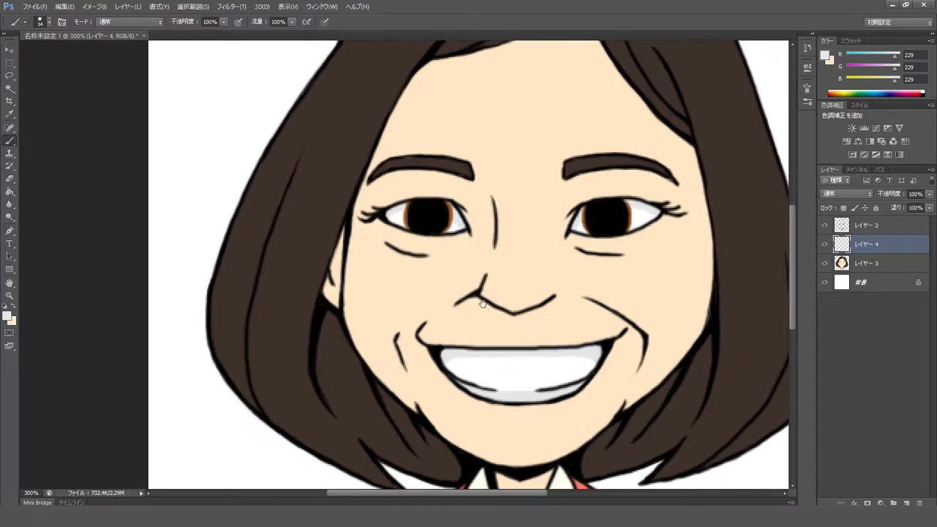
Step: Choose a darker skin tone, RGB 236, 179, 123, and shade the ear, the cheek edge on the left and the jawline
key(i)
click(541, 251)
click(826, 56)
click(384, 168)
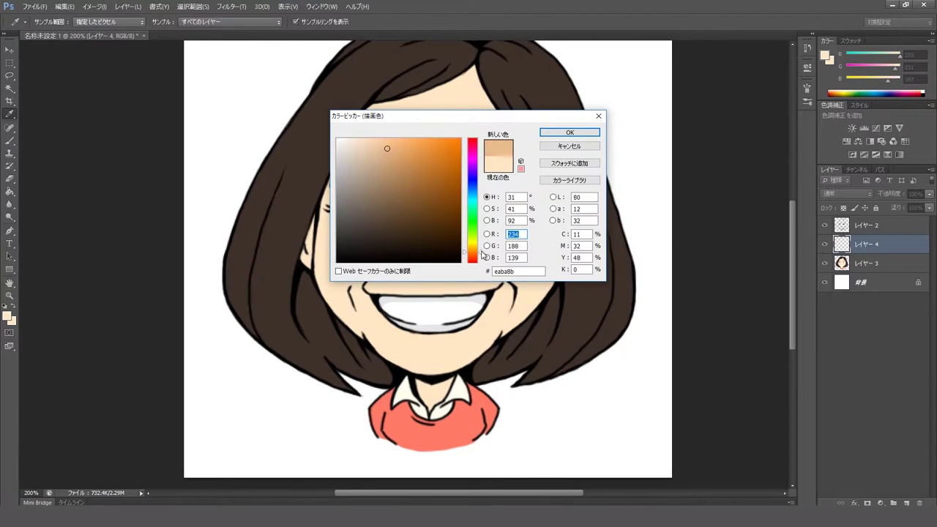
key(Return)
key(b)
scroll(344, 242, left, 2)
drag(364, 216, 370, 275)
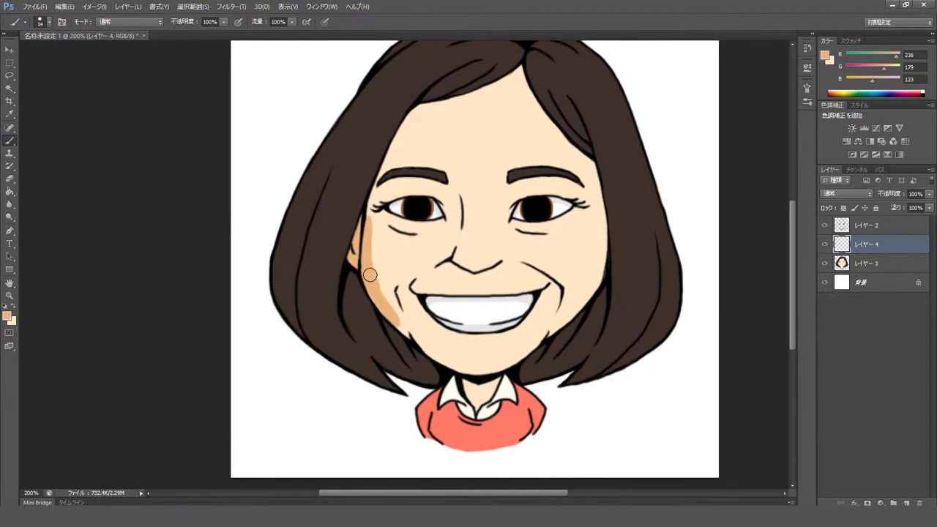
drag(409, 330, 480, 370)
scroll(405, 333, down, 1)
scroll(405, 334, right, 2)
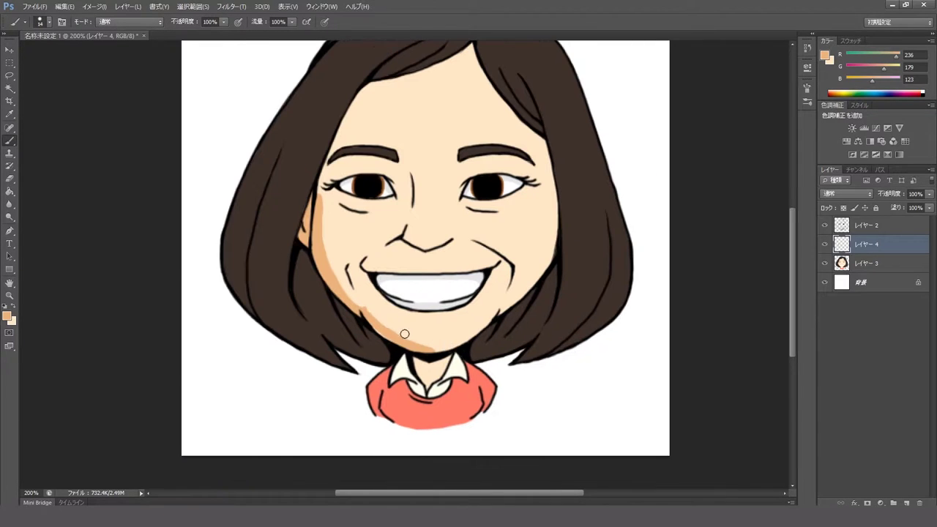
Step: Shade the area beneath the eye on the left with the darker skin tone
scroll(476, 278, up, 2)
scroll(476, 278, left, 3)
mouse_move(408, 236)
mouse_down()
mouse_move(462, 255)
mouse_move(451, 254)
mouse_up()
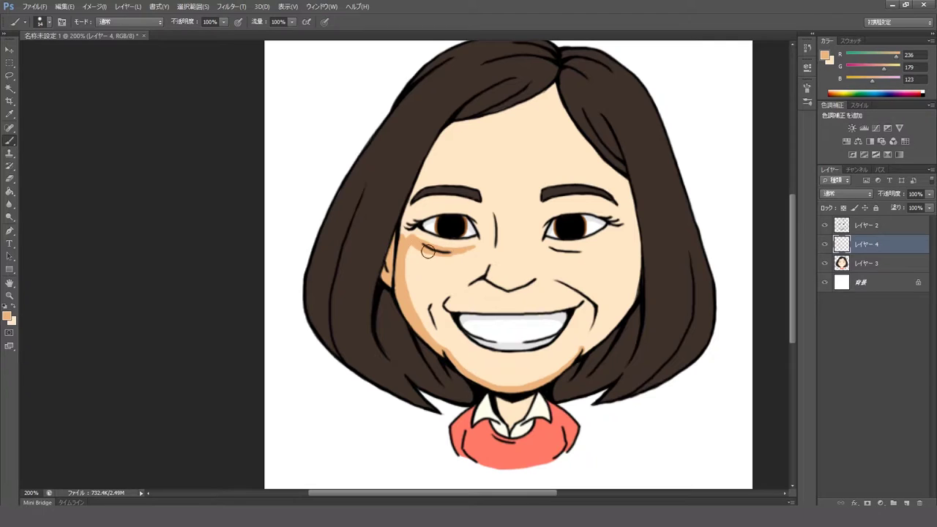
scroll(462, 258, up, 1)
ctrl+click(458, 247)
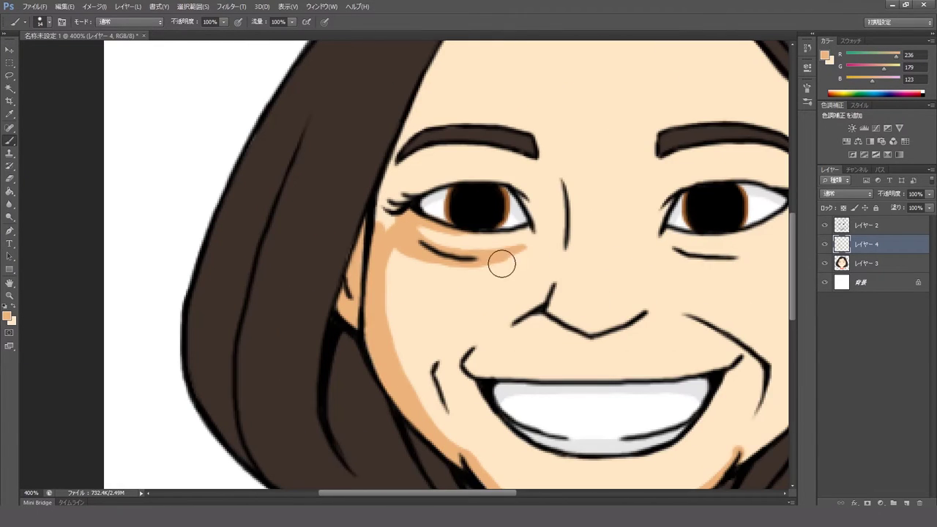
scroll(483, 291, left, 2)
scroll(483, 291, down, 1)
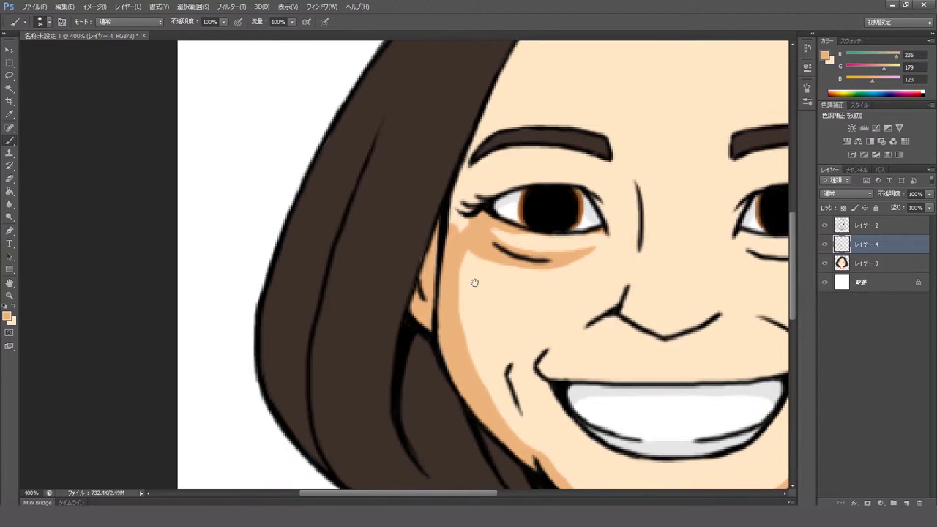
Step: Add shadow along the cheek crease beside the left mouth corner
scroll(478, 290, right, 1)
scroll(479, 291, down, 2)
drag(504, 385, 486, 333)
Step: Shade the forehead along the hairline on the left and the outer eyelid beneath that eyebrow
scroll(484, 333, up, 4)
drag(448, 226, 460, 220)
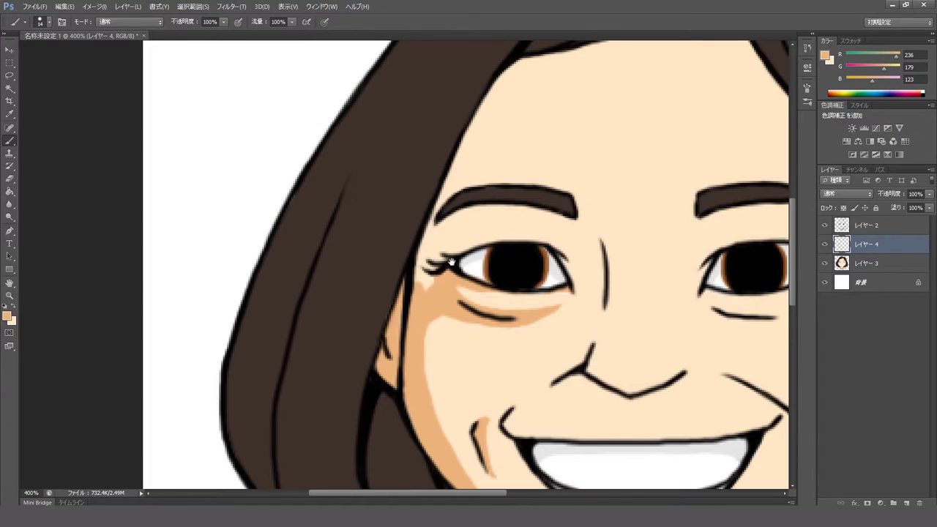
scroll(439, 260, right, 1)
scroll(439, 260, up, 2)
drag(474, 142, 410, 256)
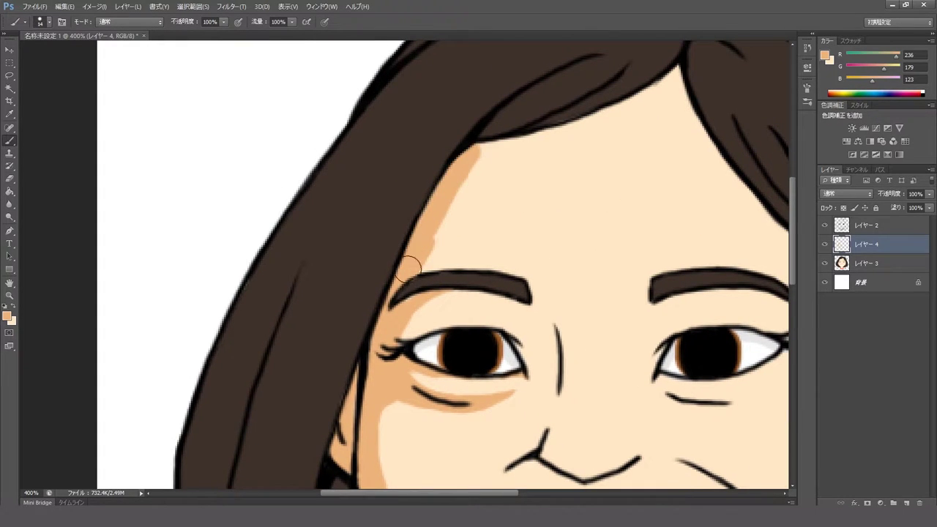
Step: Shade the left side of the nose bridge and the underside of the nose
scroll(433, 271, right, 1)
scroll(433, 270, down, 1)
scroll(439, 265, right, 1)
scroll(439, 265, down, 1)
drag(463, 231, 480, 307)
scroll(490, 277, down, 2)
drag(469, 213, 488, 310)
scroll(473, 272, down, 1)
scroll(487, 311, down, 1)
scroll(487, 311, right, 1)
mouse_move(527, 283)
mouse_down()
mouse_move(439, 293)
mouse_move(533, 279)
mouse_up()
Step: Shade the smile folds running from the nose to both sides of the mouth
scroll(449, 242, left, 1)
scroll(449, 241, down, 1)
scroll(450, 241, left, 1)
mouse_move(456, 268)
mouse_down()
mouse_move(404, 329)
mouse_move(414, 300)
mouse_up()
scroll(452, 254, down, 1)
scroll(477, 218, down, 1)
scroll(477, 217, right, 1)
drag(517, 176, 549, 303)
scroll(580, 181, left, 1)
scroll(515, 186, up, 1)
scroll(516, 186, left, 1)
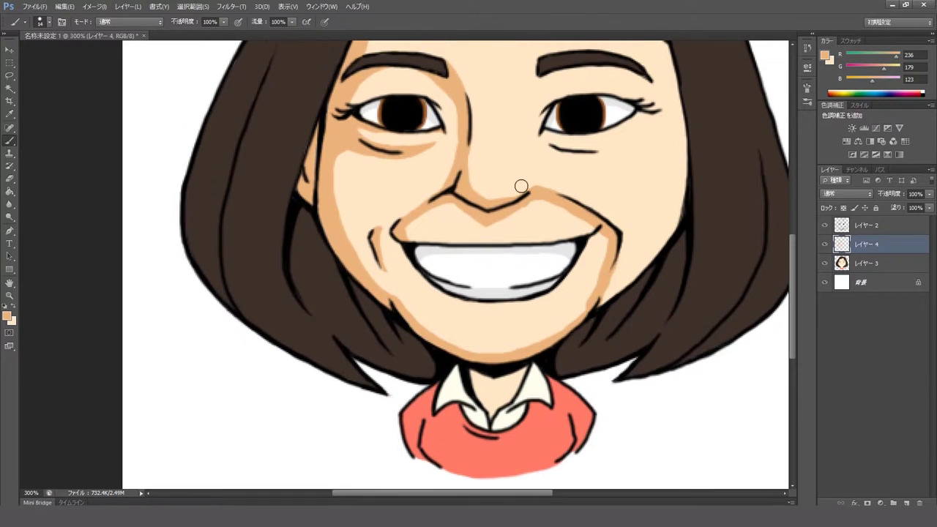
scroll(519, 184, right, 1)
scroll(589, 230, down, 1)
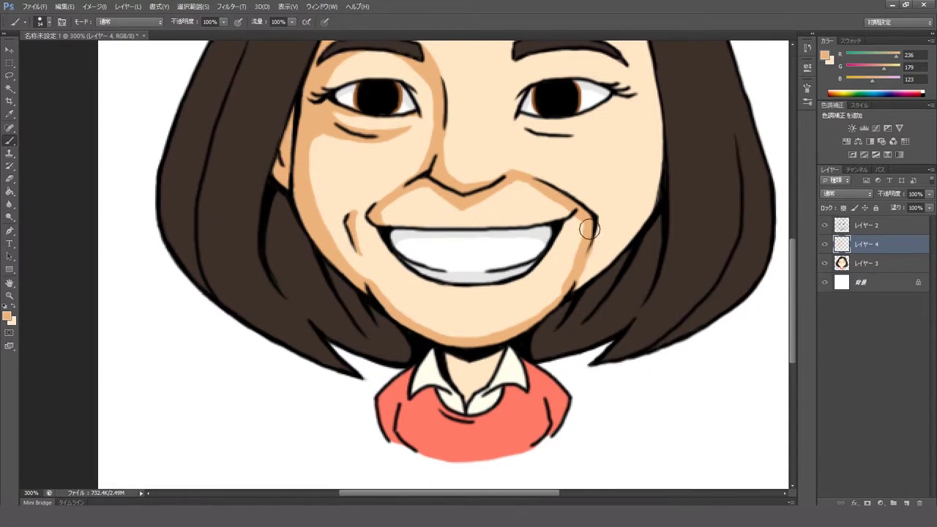
Step: Shade the lower cheek and the face edge along the hair on the right
scroll(372, 224, down, 1)
scroll(571, 209, up, 1)
scroll(571, 210, right, 3)
mouse_move(538, 297)
mouse_down()
mouse_move(578, 201)
mouse_move(452, 351)
mouse_up()
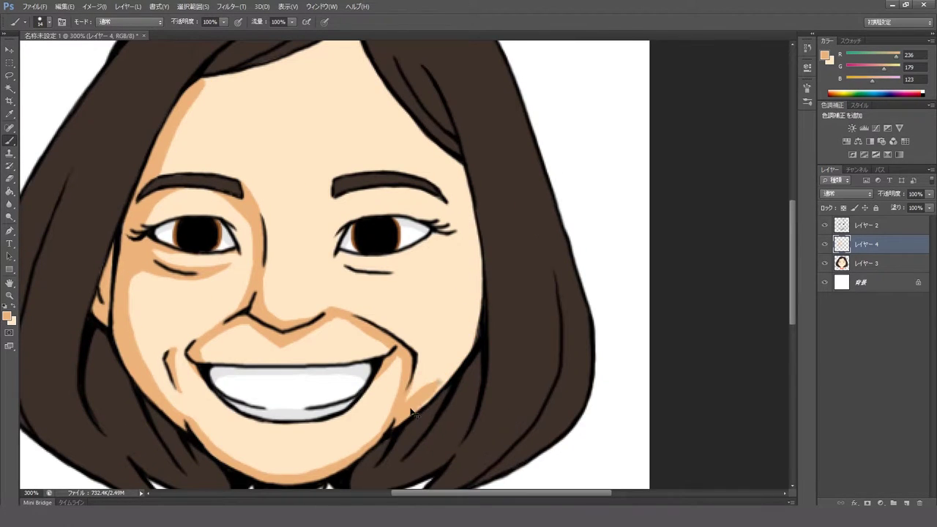
drag(482, 206, 484, 377)
Step: Shade the right face edge up to the hairline and the brow hollow and eyelid beneath the right eyebrow
scroll(498, 253, up, 2)
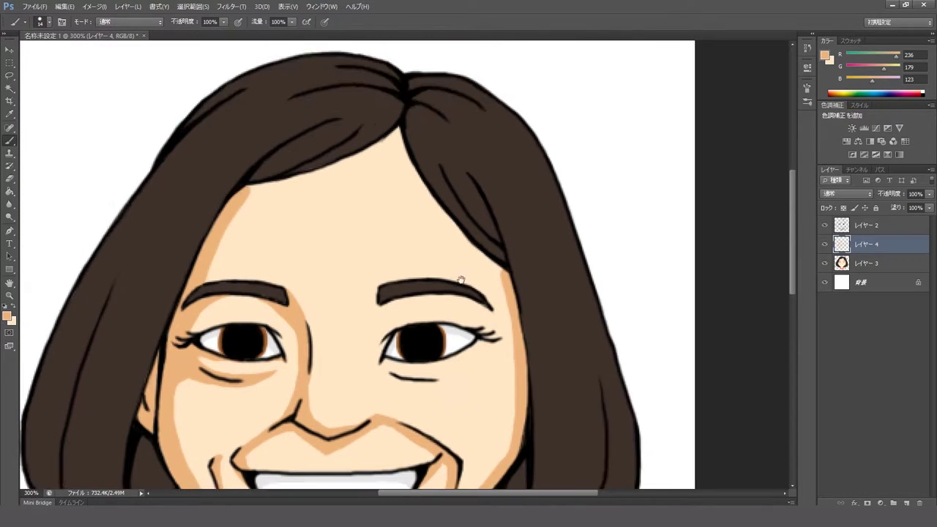
scroll(446, 247, down, 1)
scroll(454, 278, up, 1)
scroll(481, 305, down, 3)
scroll(481, 305, left, 3)
drag(472, 192, 429, 249)
scroll(456, 234, left, 2)
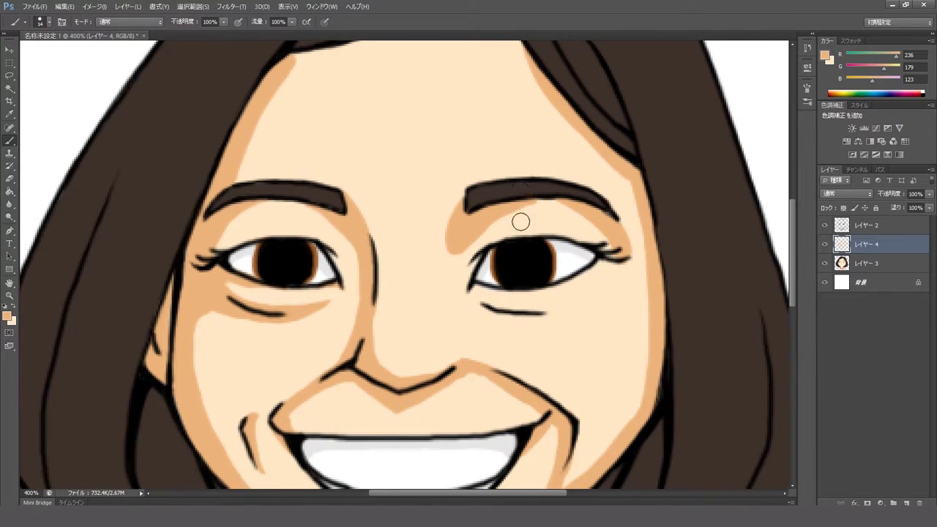
Step: Shade beneath the right eye along the lower eyelid crease
scroll(439, 244, down, 2)
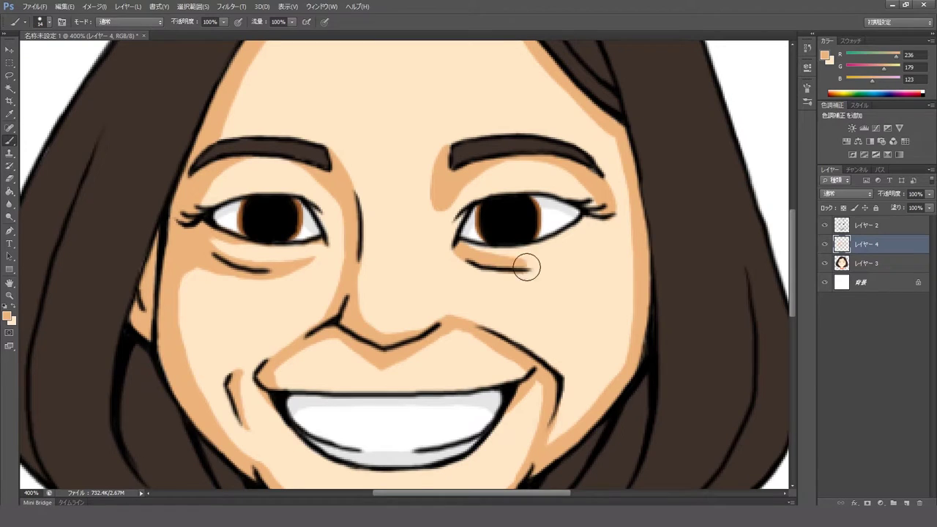
scroll(492, 255, right, 1)
scroll(453, 255, down, 1)
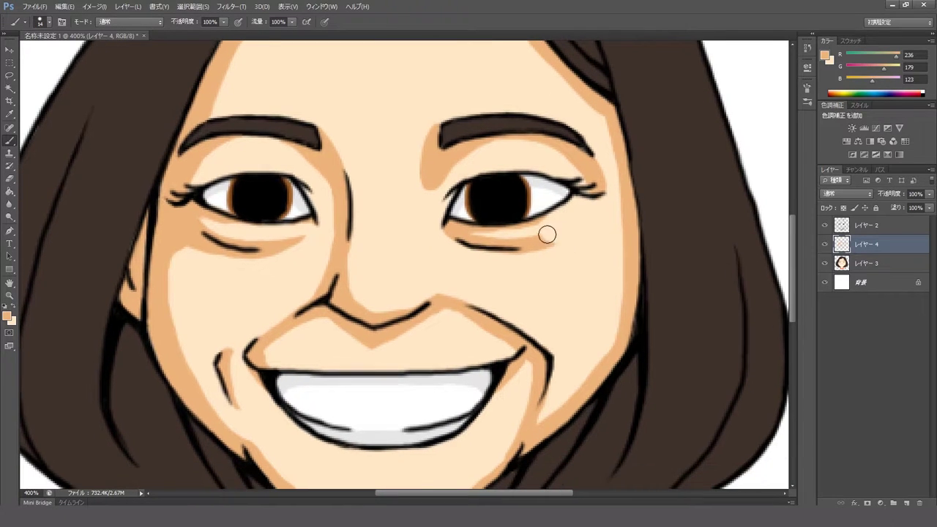
scroll(541, 230, left, 3)
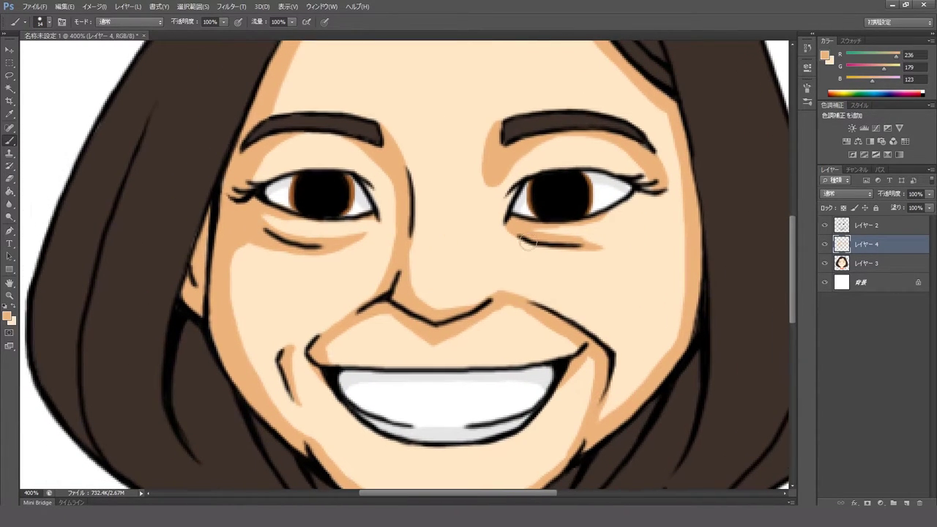
Step: Shade the inner white of the left eye with light grey (RGB 229, 229, 229)
alt+click(519, 233)
scroll(519, 233, down, 5)
scroll(498, 220, up, 5)
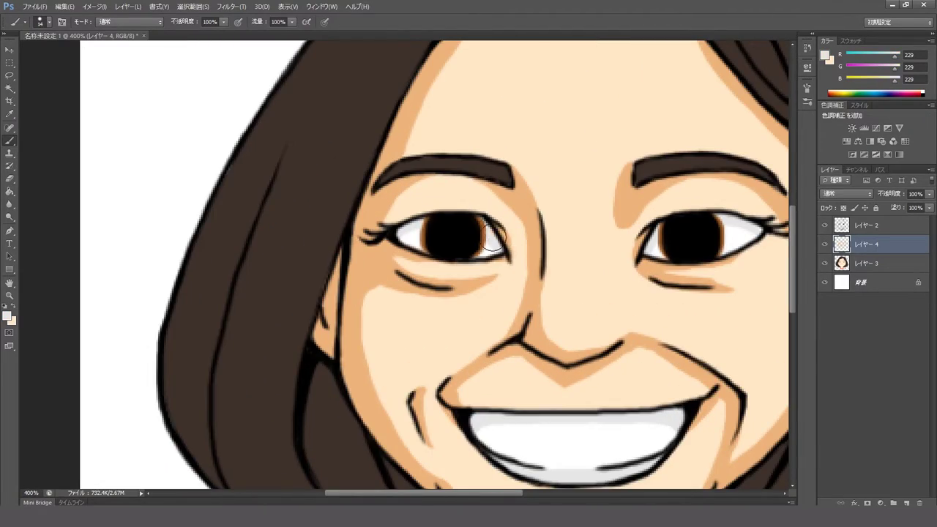
scroll(483, 216, down, 6)
scroll(478, 212, up, 6)
scroll(478, 212, down, 6)
scroll(439, 319, up, 5)
scroll(447, 321, down, 2)
Step: Adjust the skin fill on レイヤー 3 with Hue/Saturation: slightly redder hue, saturation +26 and lightness -2
click(866, 263)
key(w)
click(381, 131)
click(95, 6)
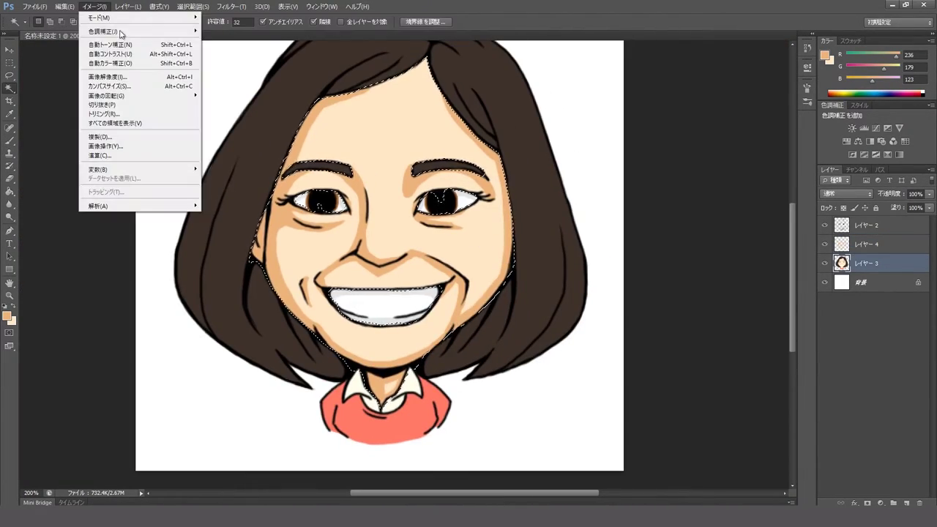
click(242, 44)
drag(344, 353, 359, 353)
drag(337, 376, 352, 379)
drag(347, 329, 343, 331)
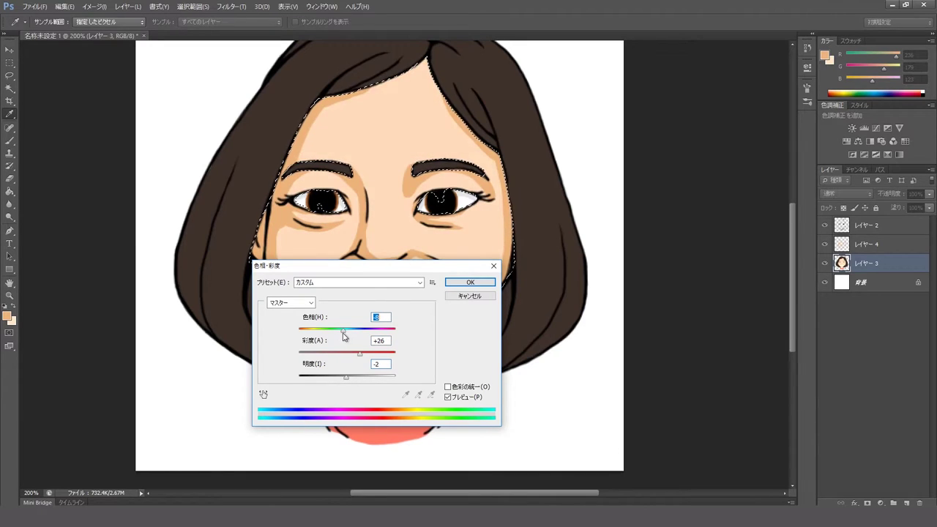
key(Return)
key(ctrl+d)
Step: Widen the skin shadow along the left cheek and jaw edge on レイヤー 4
key(w)
scroll(378, 297, up, 2)
click(866, 244)
key(b)
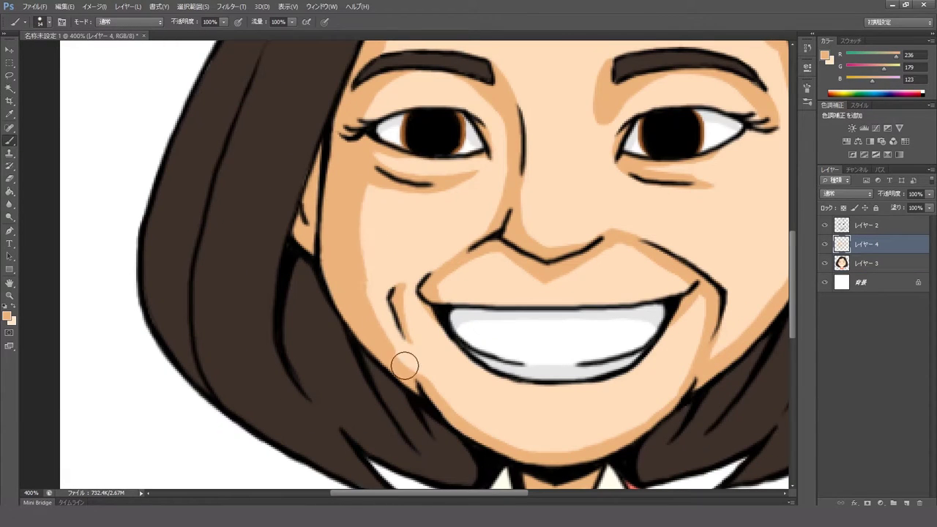
Step: Widen the left forehead shadow and extend it along the underside of the fringe
scroll(383, 297, down, 2)
scroll(440, 275, up, 2)
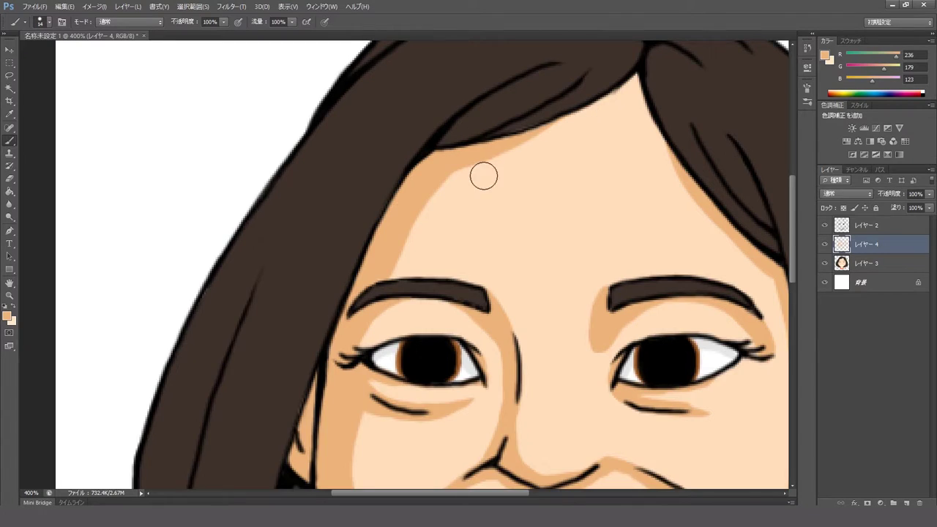
scroll(546, 165, up, 1)
scroll(578, 170, down, 1)
scroll(484, 237, down, 1)
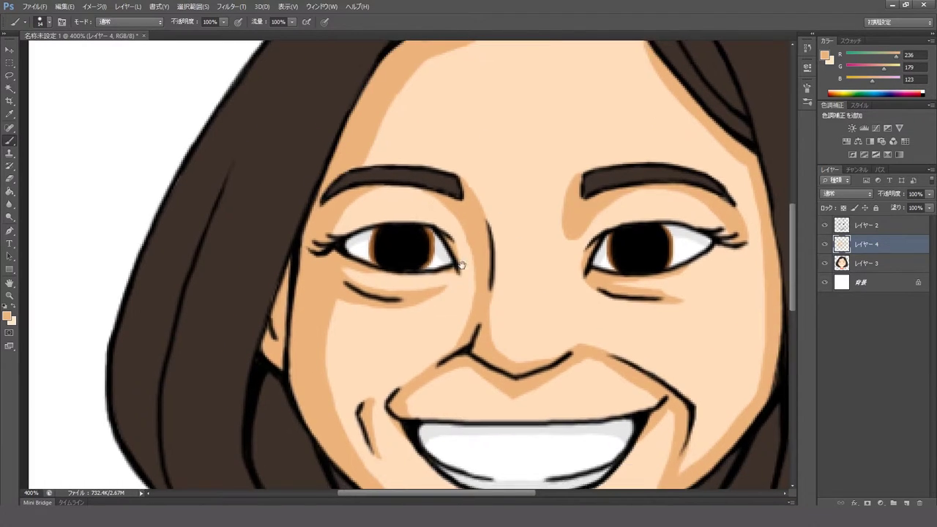
scroll(469, 303, down, 1)
scroll(431, 323, up, 1)
scroll(459, 330, down, 4)
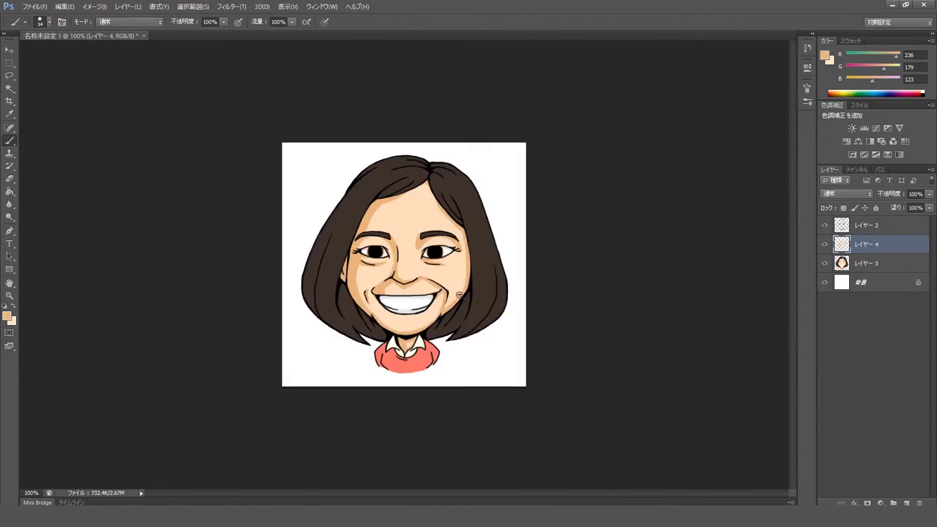
Step: Paint a soft pink lower lip beneath the teeth on レイヤー 3
scroll(468, 293, up, 4)
click(866, 263)
click(8, 316)
drag(473, 249, 481, 262)
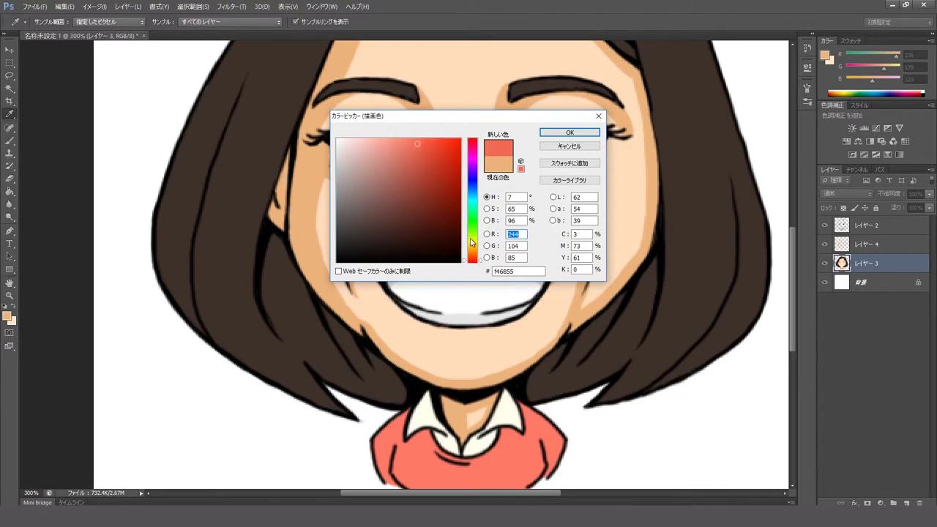
key(Escape)
click(7, 316)
click(378, 148)
key(Return)
key(b)
mouse_move(383, 284)
mouse_down()
mouse_move(440, 338)
mouse_move(487, 334)
mouse_move(470, 343)
mouse_move(554, 300)
mouse_up()
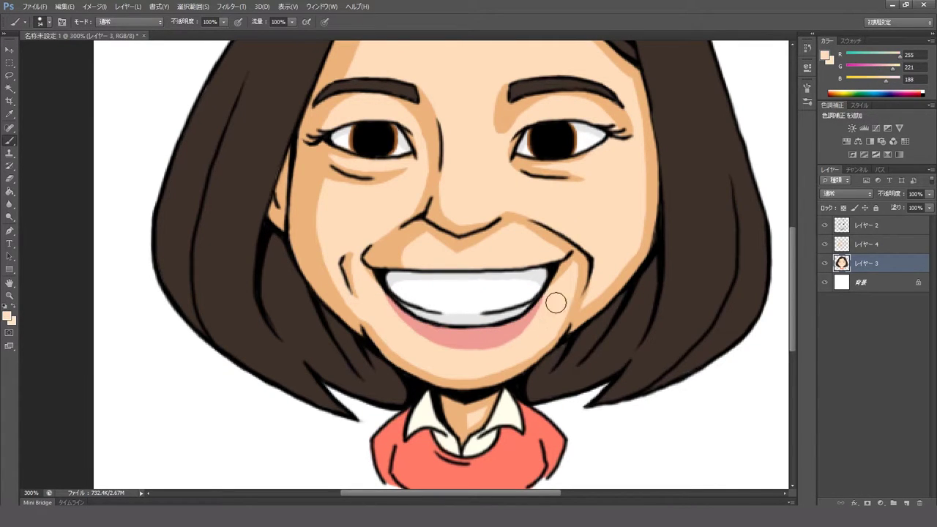
Step: Trim the lower lip's outer edge with the skin colour (RGB 255, 221, 188) to make it thinner and smoother
scroll(555, 302, down, 3)
scroll(464, 265, up, 3)
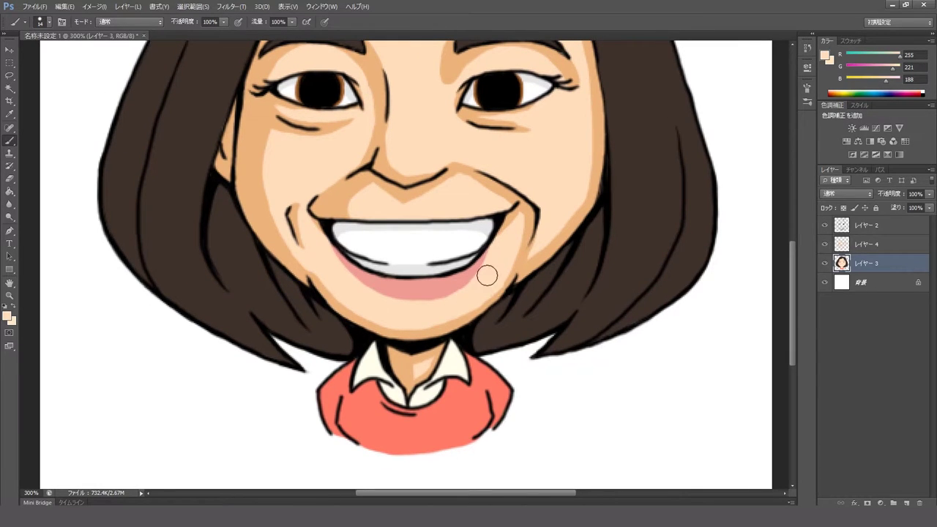
drag(432, 289, 369, 306)
key(ctrl+z)
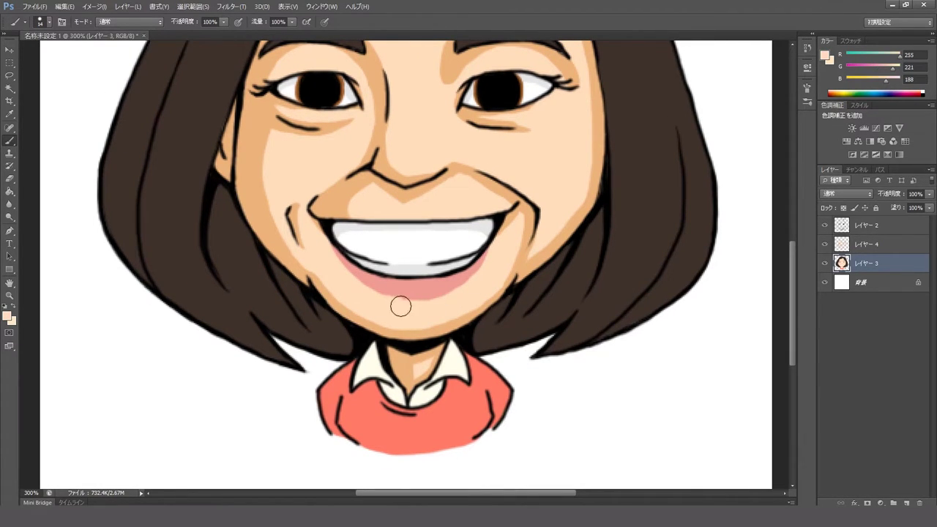
alt+click(424, 287)
key(alt+bracketright)
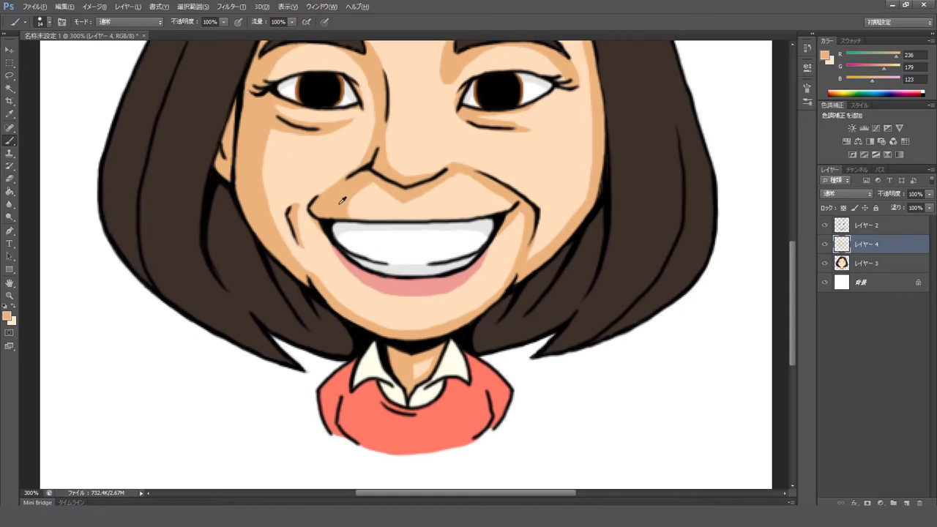
drag(352, 271, 439, 297)
key(ctrl+z)
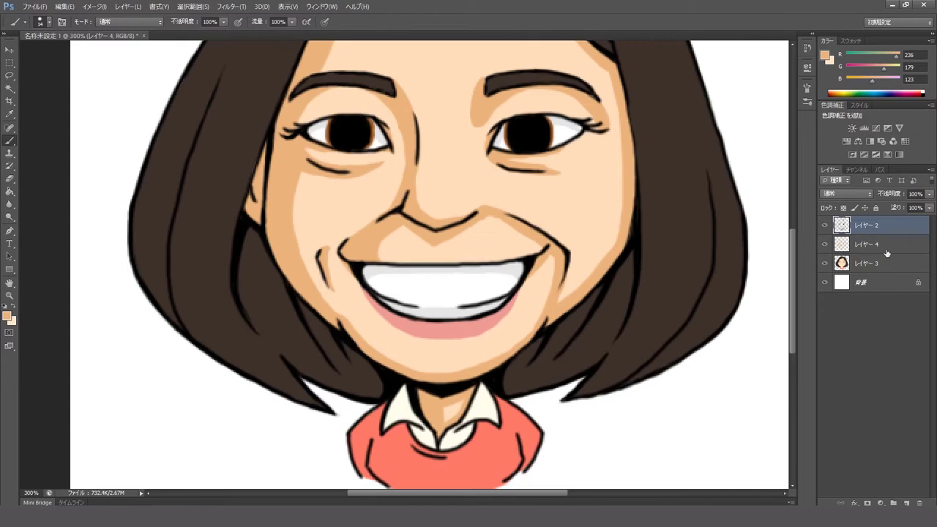
Step: Add a new layer above the line art and dab two white highlights on the lower lip
key(ctrl+shift+alt+n)
key(d)
key(x)
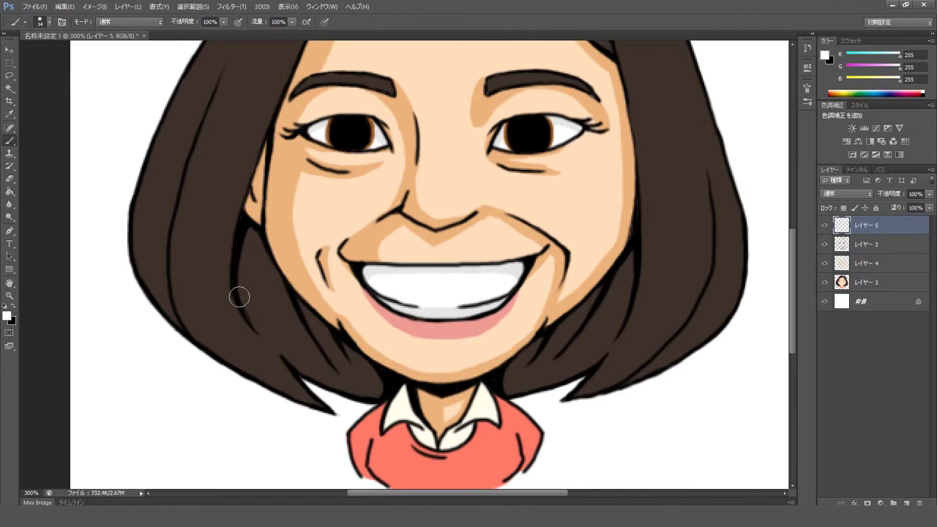
scroll(444, 331, up, 1)
click(402, 325)
click(444, 330)
Step: Place a round white highlight in each eye, overlapping the pupil's right edge
drag(428, 139, 428, 258)
click(322, 183)
click(572, 181)
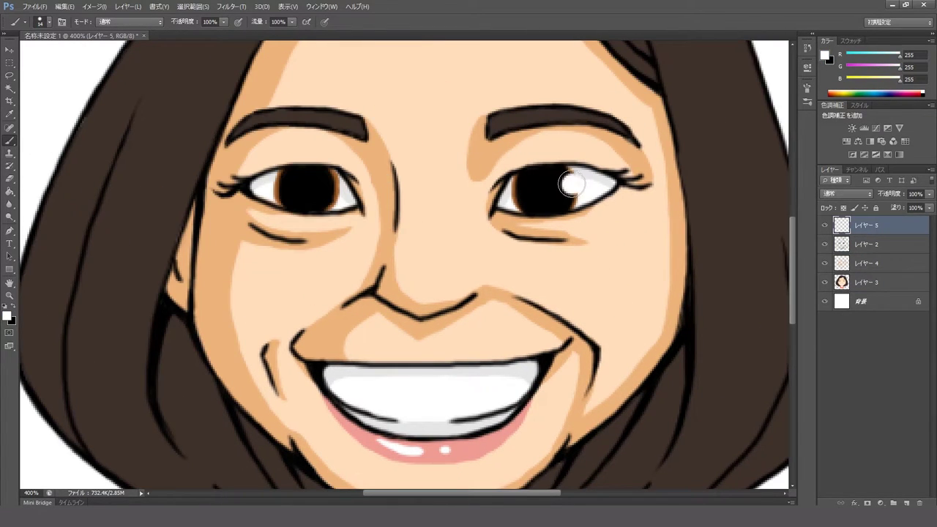
scroll(428, 258, down, 4)
scroll(389, 328, up, 3)
scroll(389, 328, down, 3)
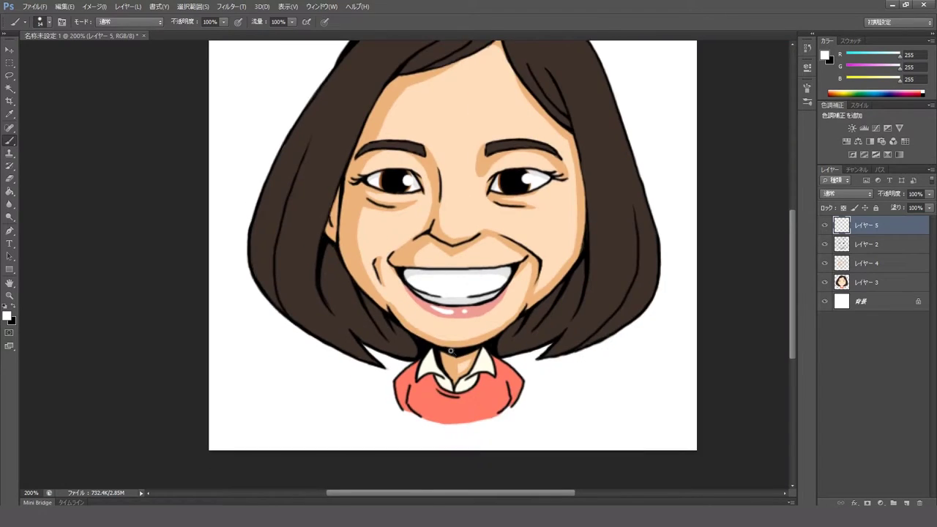
Step: Paint thin brown stripes (RGB 187, 139, 100) on the shirt collar on レイヤー 3 with a smaller brush
scroll(389, 328, up, 3)
click(866, 282)
click(7, 317)
key(Return)
key(b)
right_click(458, 352)
key(Return)
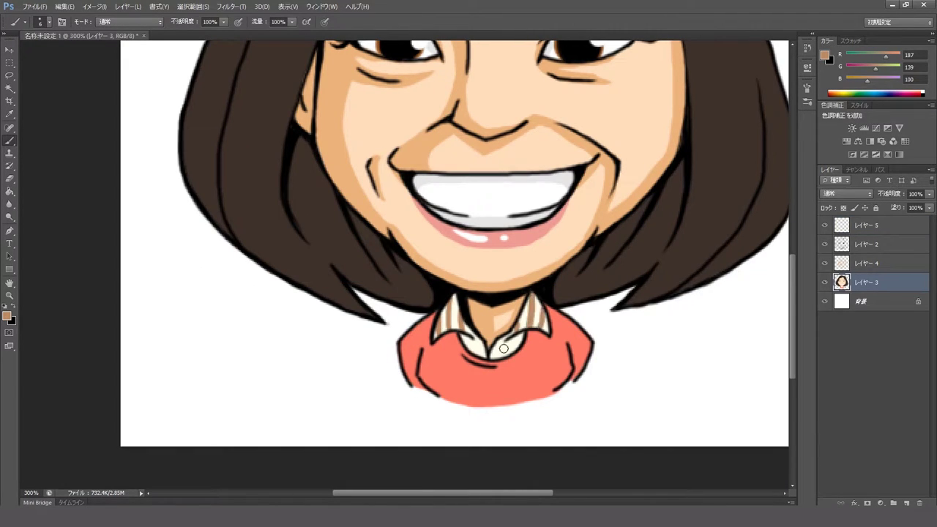
scroll(483, 352, down, 3)
Step: Shade the shirt collar on レイヤー 4 with a pale beige-pink (RGB 226, 197, 178)
click(866, 263)
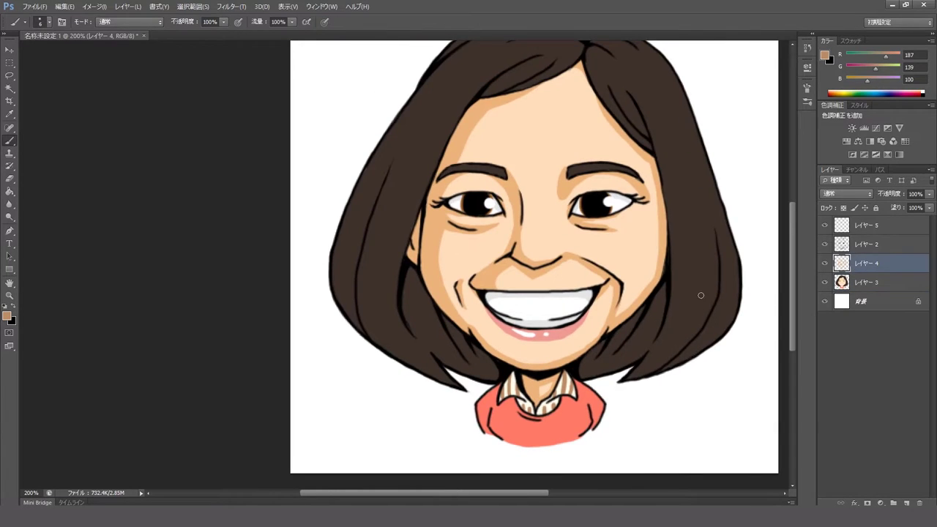
key(i)
scroll(483, 352, up, 3)
click(7, 316)
click(356, 154)
click(512, 357)
key(Return)
key(b)
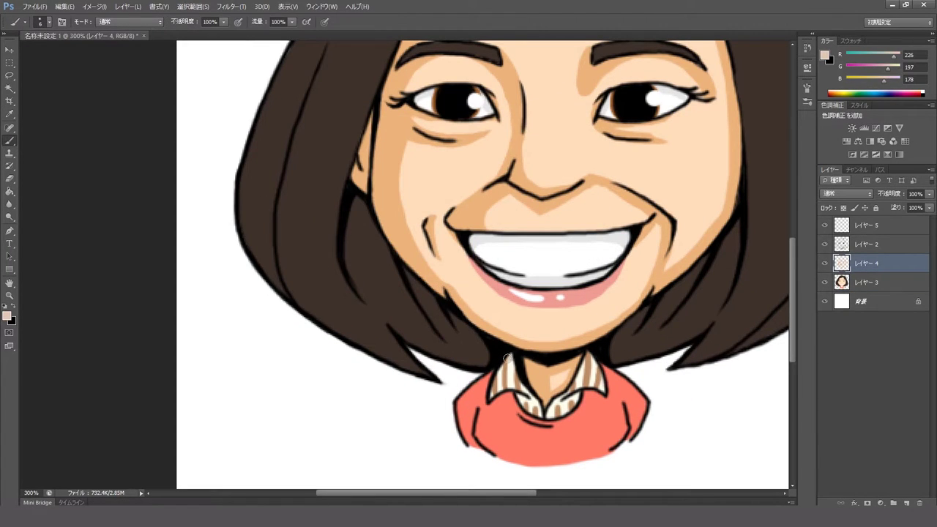
scroll(579, 402, down, 2)
Step: Paint dark red shadows (RGB 144, 46, 33) on the sweater's shoulders, beneath the collar and in the sleeve folds
click(8, 316)
click(429, 184)
key(Return)
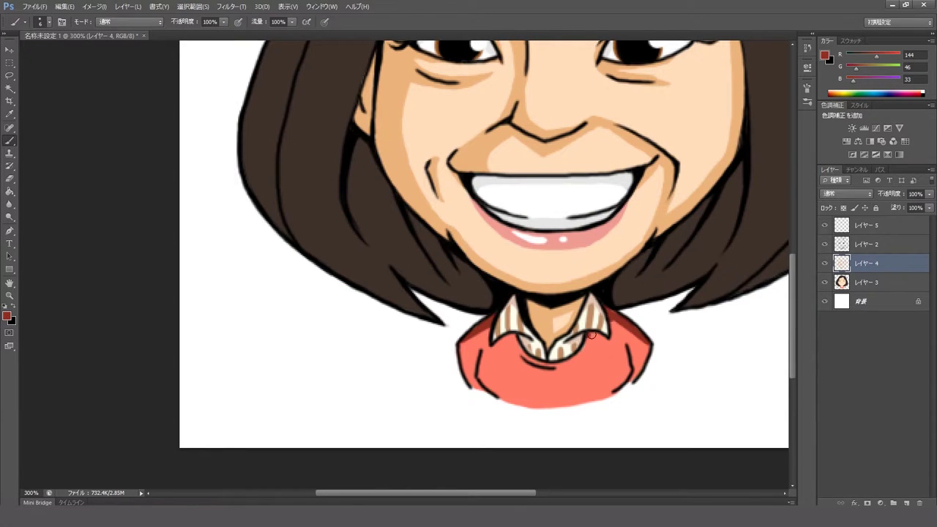
mouse_move(520, 348)
mouse_down()
mouse_move(543, 324)
mouse_move(525, 312)
mouse_up()
drag(479, 324, 489, 346)
mouse_move(544, 368)
mouse_down()
mouse_move(519, 333)
mouse_move(586, 331)
mouse_up()
key(ctrl+z)
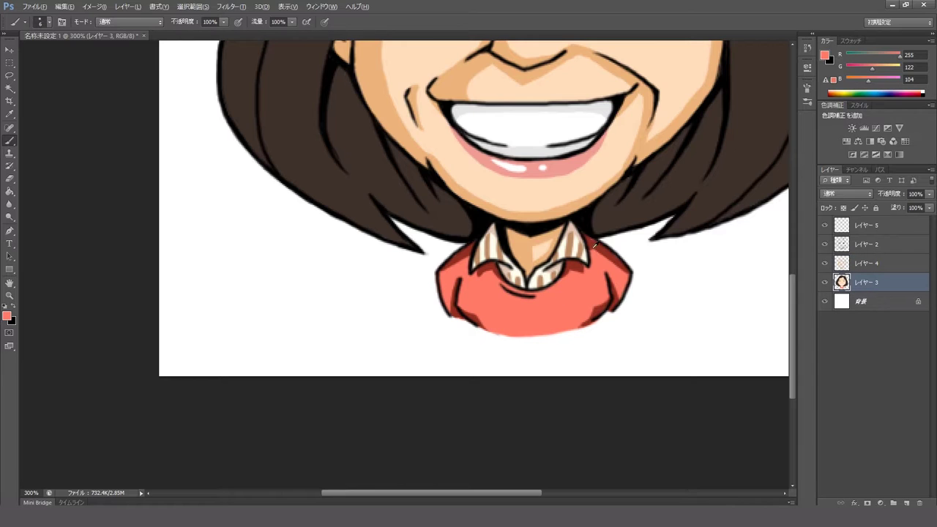
Step: Lighten the sweater shadows on レイヤー 4 with Hue/Saturation: a slight hue shift, saturation +18 and lightness +17
scroll(513, 308, down, 2)
scroll(327, 372, up, 1)
key(w)
click(555, 334)
click(93, 6)
click(249, 109)
drag(293, 294, 284, 347)
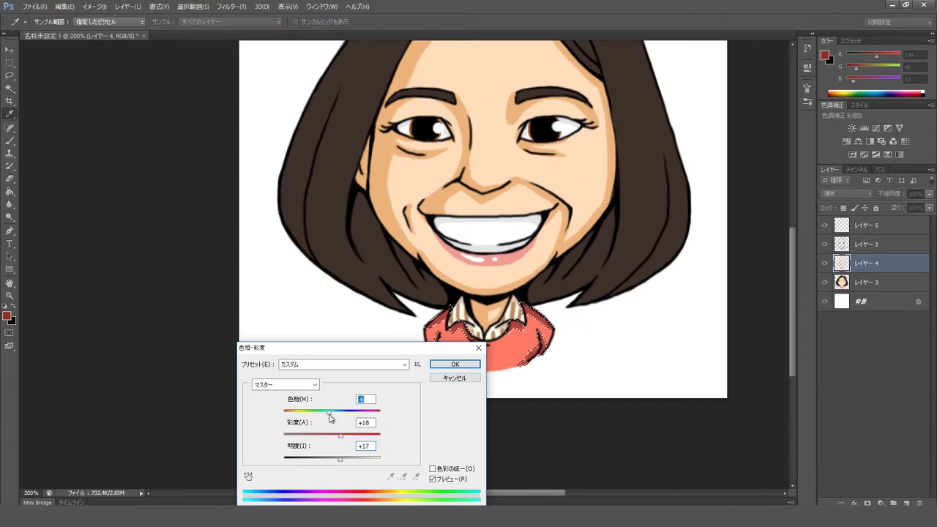
click(455, 364)
key(ctrl+d)
Step: Fill the sweater's left sleeve with the adjusted shadow red (RGB 173, 62, 60)
scroll(488, 380, up, 1)
key(b)
alt+click(359, 343)
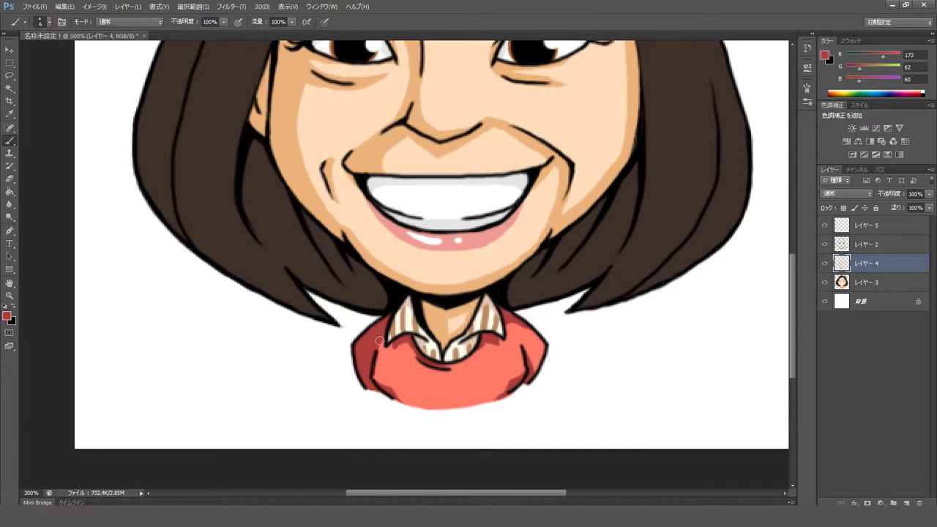
scroll(454, 367, down, 1)
drag(463, 282, 478, 353)
Step: Paint a cream highlight (RGB 255, 246, 232) down the nose bridge to the tip on レイヤー 5
click(6, 315)
click(564, 136)
click(871, 225)
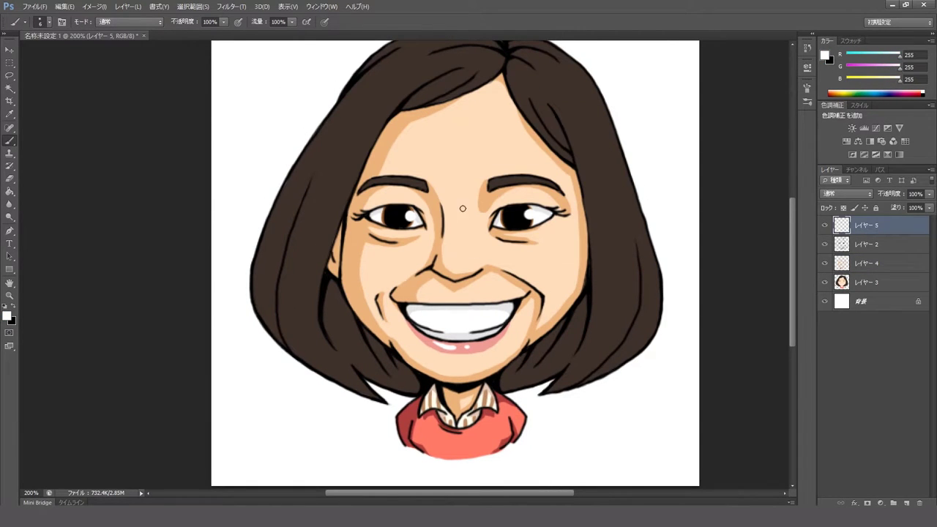
click(871, 263)
click(6, 316)
click(357, 139)
click(561, 130)
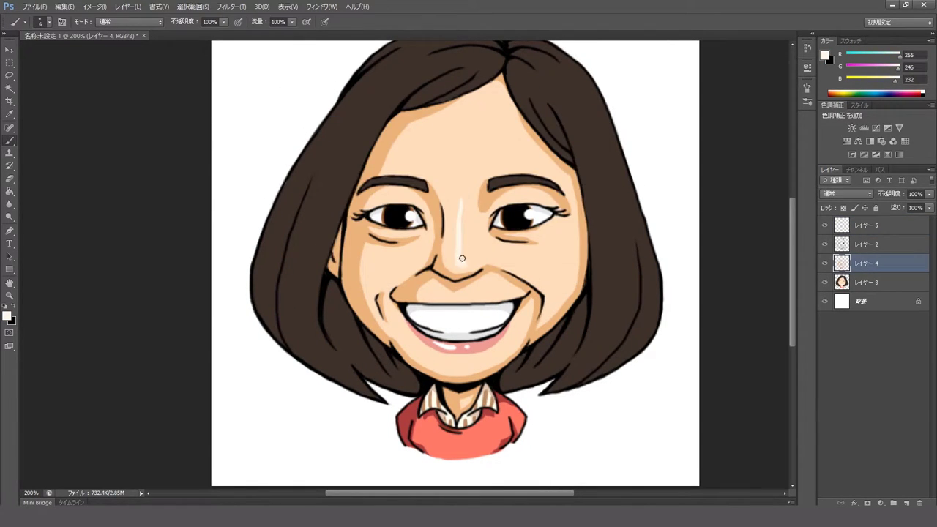
key(ctrl+z)
key(alt+bracketright)
key(alt+bracketright)
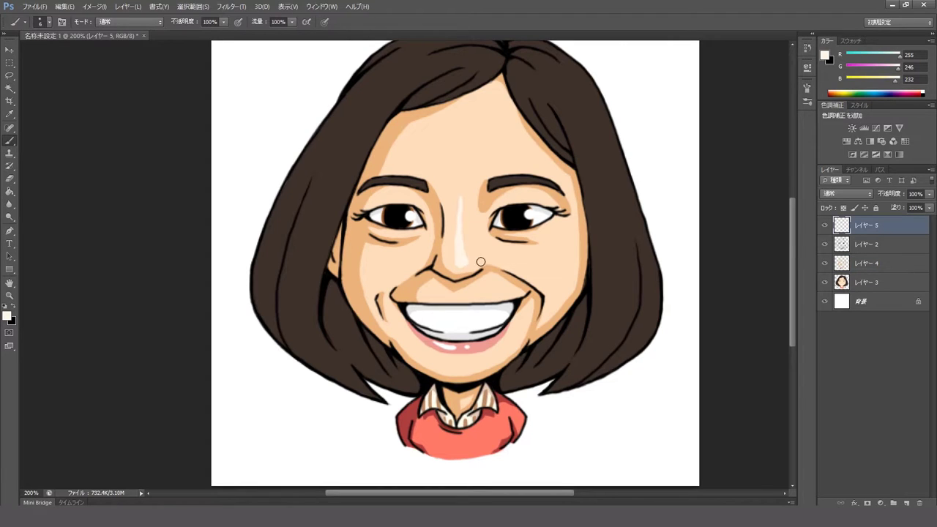
Step: Paint triangular cream highlights on both cheeks and on the forehead above the right eyebrow
drag(463, 247, 485, 173)
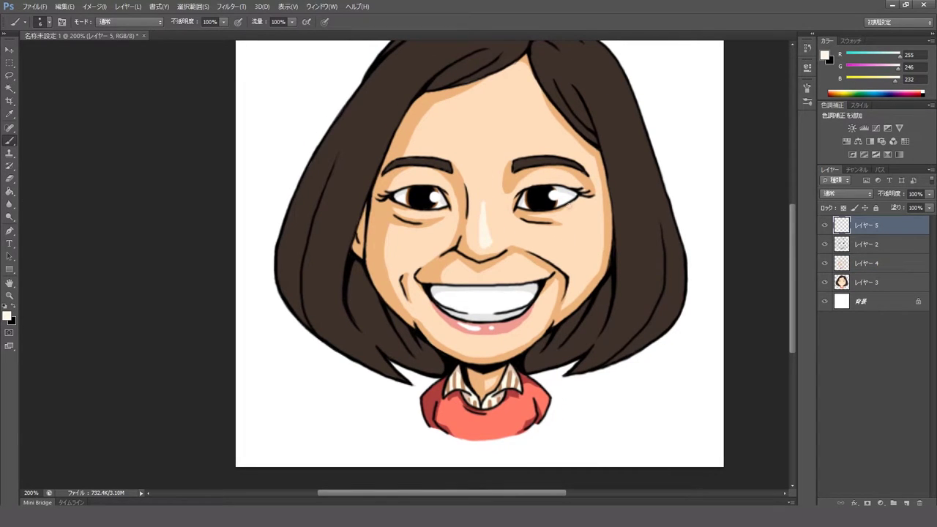
drag(419, 236, 436, 240)
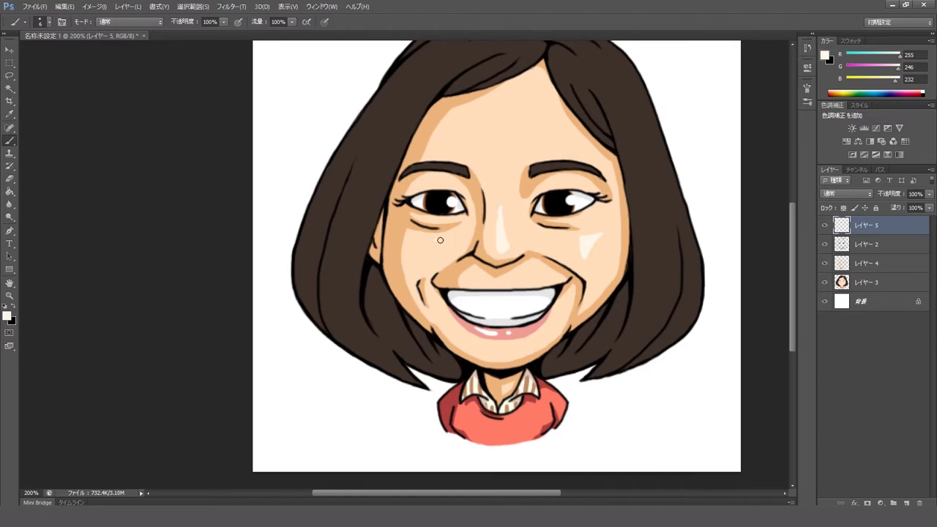
scroll(536, 139, up, 2)
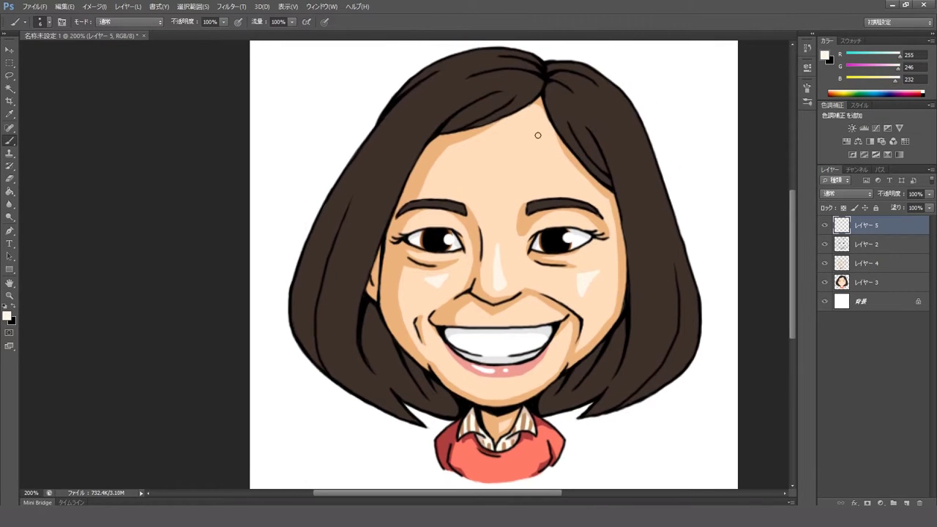
drag(533, 147, 534, 186)
scroll(540, 156, up, 1)
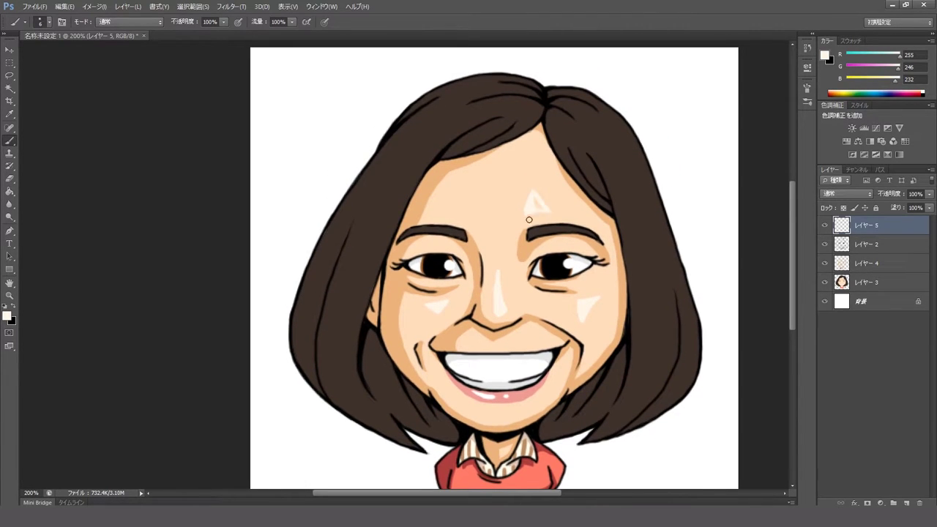
Step: Replace the triangular forehead highlight with a curved cream one just above the right eyebrow
scroll(529, 220, down, 1)
key(ctrl+z)
scroll(532, 215, down, 3)
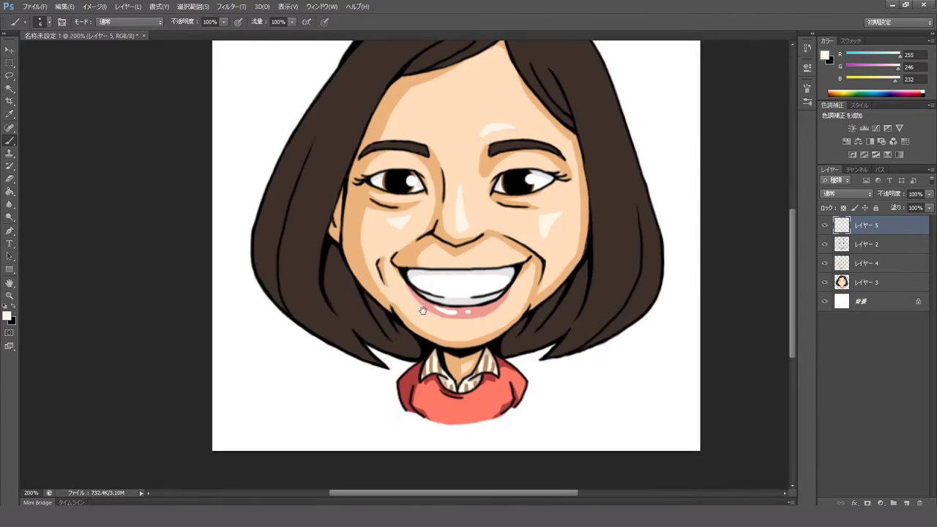
Step: Paint dark brown shadow (RGB 24, 16, 12) on レイヤー 4 over the inner lower hair on the left side of the face
alt+click(366, 291)
click(825, 56)
click(397, 249)
click(559, 131)
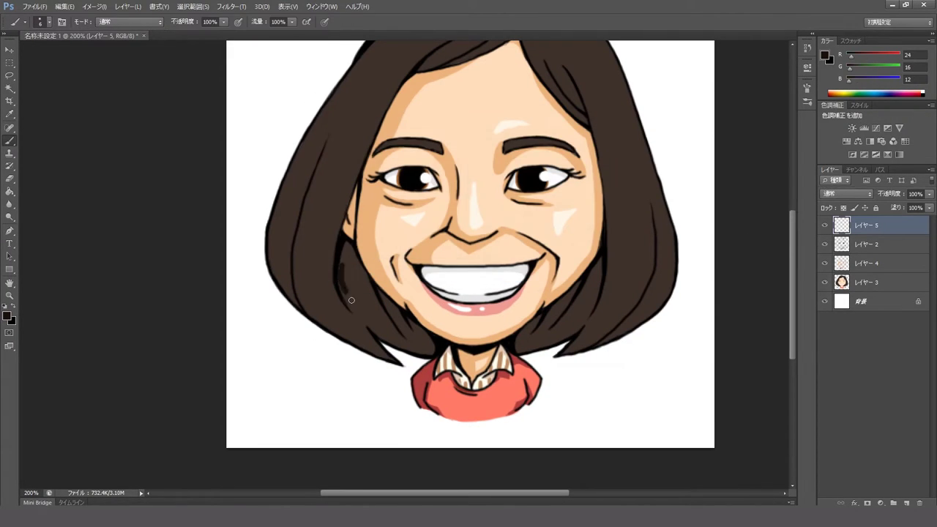
ctrl+click(344, 282)
mouse_move(346, 304)
mouse_down()
mouse_move(349, 246)
mouse_move(391, 339)
mouse_move(394, 317)
mouse_move(430, 350)
mouse_up()
Step: Paint the dark brown shadow over the inner hair right of the jaw and along the lower right outer edge
mouse_move(602, 257)
mouse_down()
mouse_move(580, 331)
mouse_move(522, 354)
mouse_move(534, 325)
mouse_move(556, 308)
mouse_move(588, 304)
mouse_move(571, 320)
mouse_move(596, 276)
mouse_up()
drag(630, 249, 579, 323)
drag(596, 276, 571, 344)
drag(592, 303, 571, 346)
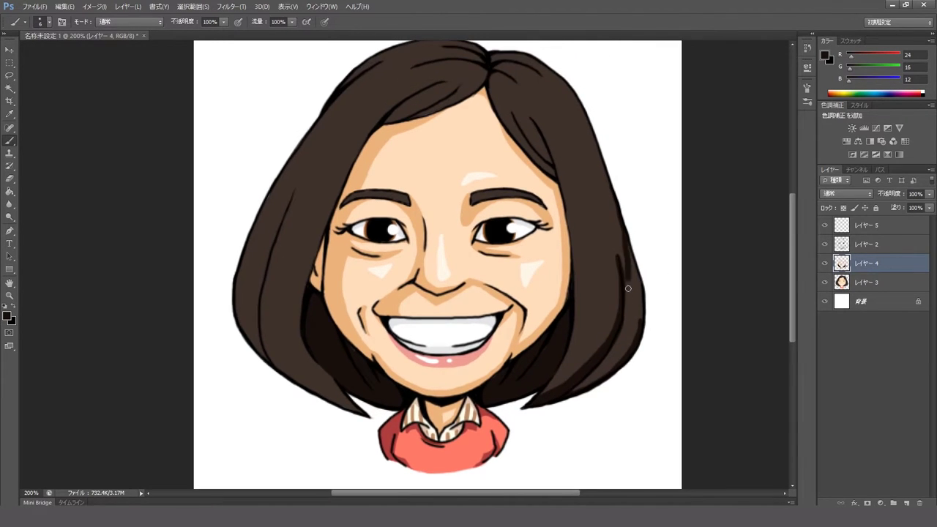
Step: Shade the fringe strands bordering the forehead on both sides of the parting with the dark brown
key(ctrl+plus)
drag(591, 302, 546, 240)
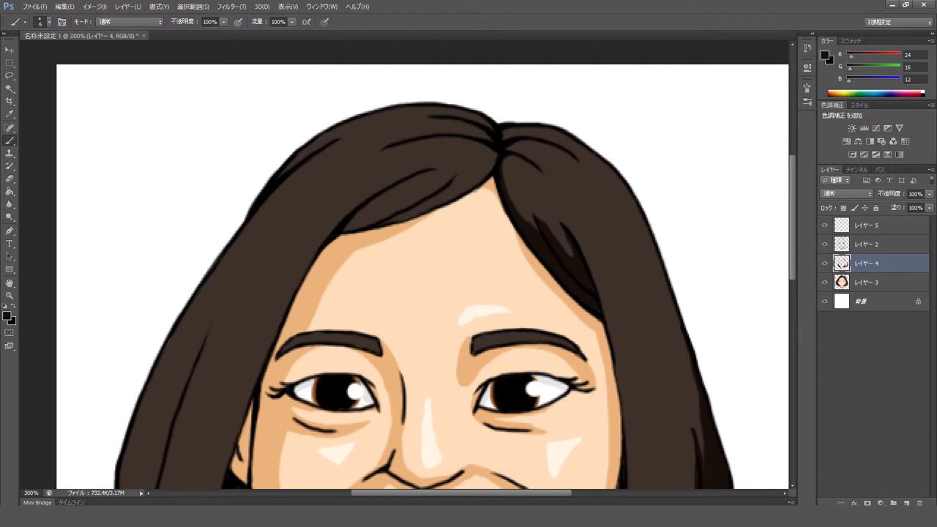
scroll(517, 161, down, 1)
scroll(517, 161, left, 1)
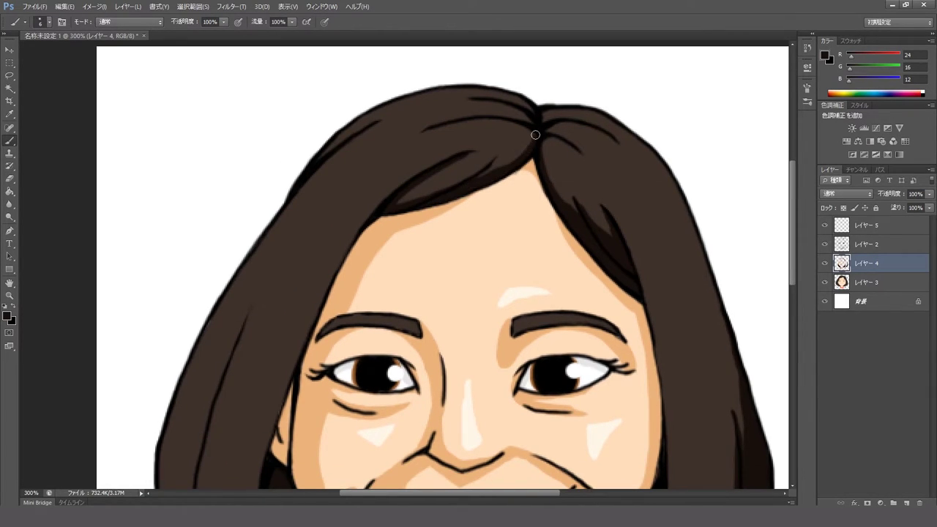
Step: Paint the dark brown shadow down the outer edge and strand lines of the left side of the hair
scroll(432, 275, down, 3)
scroll(432, 275, left, 4)
scroll(432, 275, down, 2)
scroll(432, 275, left, 1)
drag(445, 279, 429, 370)
drag(466, 213, 391, 320)
scroll(391, 320, down, 1)
scroll(391, 320, left, 1)
mouse_move(458, 52)
mouse_down()
mouse_move(353, 262)
mouse_move(363, 378)
mouse_move(445, 364)
mouse_move(432, 402)
mouse_up()
scroll(339, 347, down, 1)
scroll(338, 347, right, 1)
scroll(368, 303, up, 1)
scroll(369, 303, left, 1)
mouse_move(368, 303)
mouse_down()
mouse_move(385, 259)
mouse_move(410, 295)
mouse_move(418, 190)
mouse_move(402, 155)
mouse_up()
Step: Continue the dark brown shadow along the upper left contour of the hair and across the crown to the parting
scroll(403, 157, up, 1)
mouse_move(350, 268)
mouse_down()
mouse_move(403, 157)
mouse_move(572, 100)
mouse_up()
scroll(423, 171, up, 1)
scroll(423, 171, right, 1)
drag(469, 110, 627, 109)
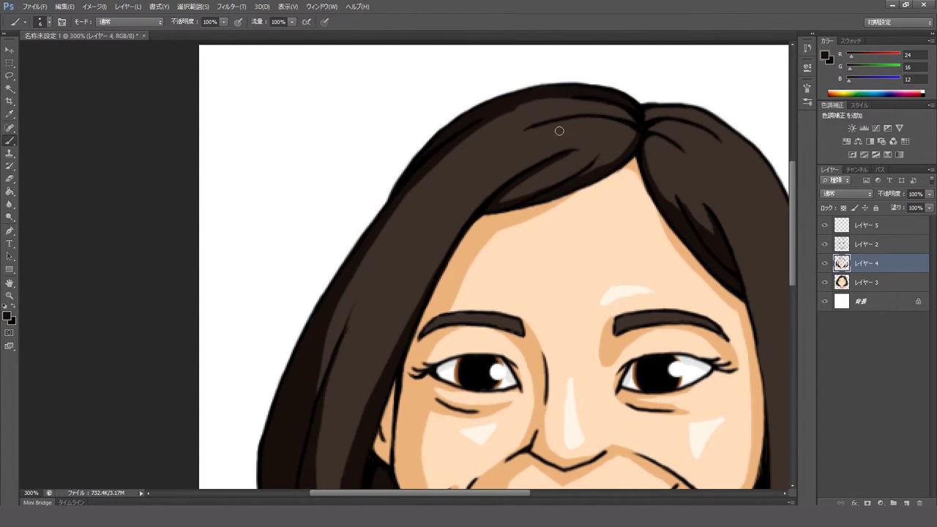
scroll(526, 124, up, 1)
scroll(449, 176, right, 2)
drag(467, 170, 389, 156)
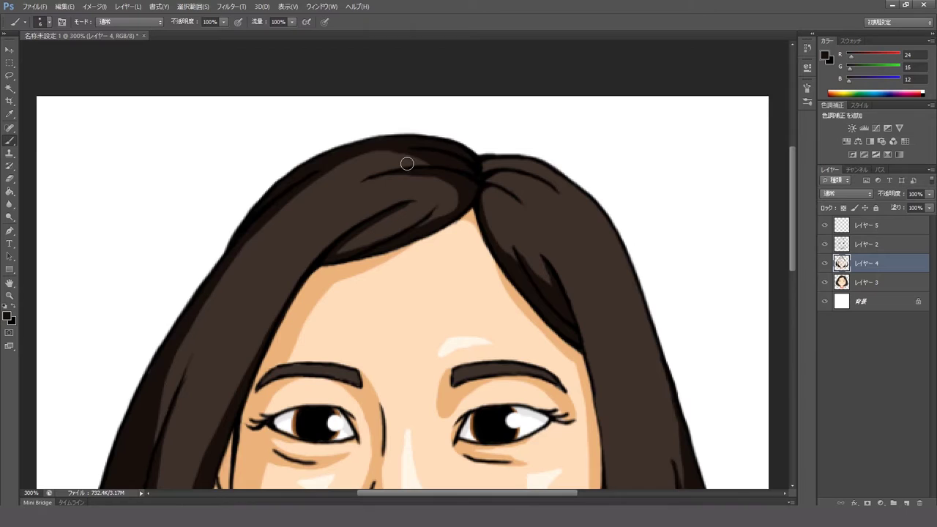
Step: Paint dark brown strand shadows on the crown just right of the parting
scroll(389, 156, down, 1)
scroll(389, 157, left, 1)
scroll(465, 182, up, 1)
scroll(464, 182, right, 2)
mouse_move(465, 241)
mouse_down()
mouse_move(464, 182)
mouse_move(544, 212)
mouse_up()
scroll(477, 182, down, 1)
scroll(477, 181, right, 2)
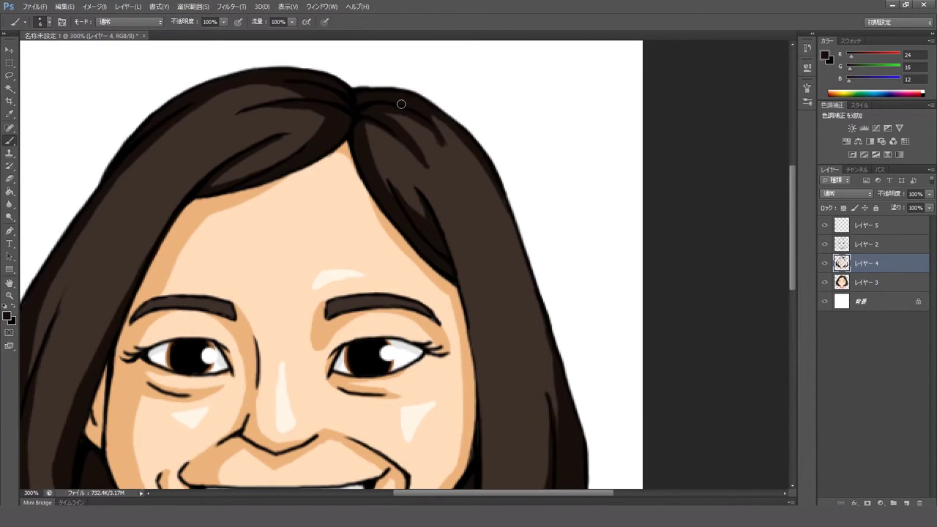
Step: Extend the dark brown shadow (RGB 24, 16, 12) on レイヤー 4 through the lower left strands, leaving a tapered lighter streak
scroll(424, 112, down, 2)
alt+click(585, 242)
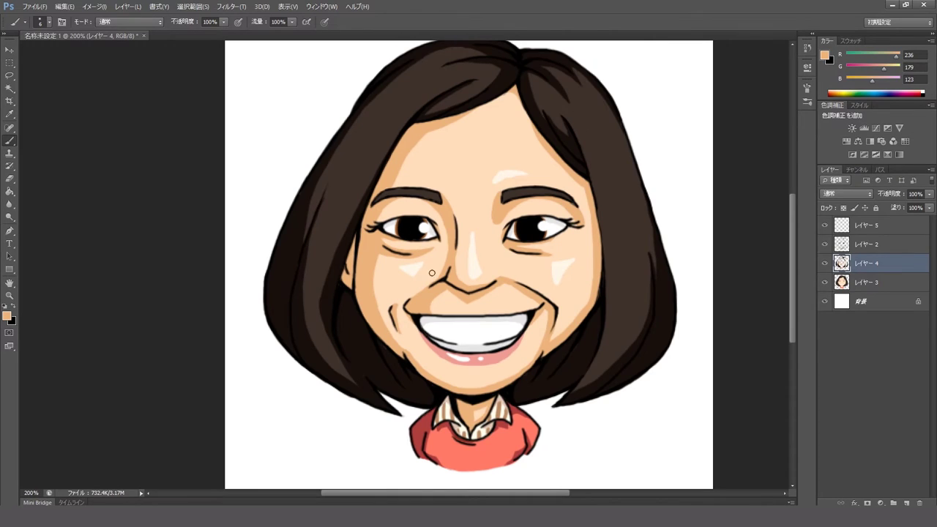
key(alt+bracketright)
scroll(432, 273, up, 2)
scroll(387, 304, down, 2)
alt+click(315, 358)
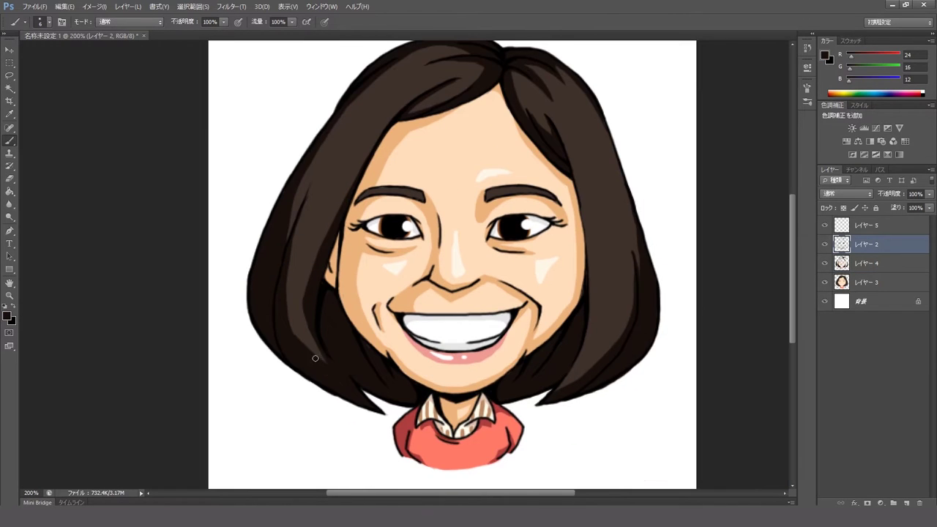
key(alt+bracketleft)
drag(325, 370, 304, 285)
scroll(305, 285, up, 1)
drag(315, 333, 288, 288)
drag(312, 242, 302, 355)
mouse_move(305, 294)
mouse_down()
mouse_move(324, 281)
mouse_move(319, 345)
mouse_up()
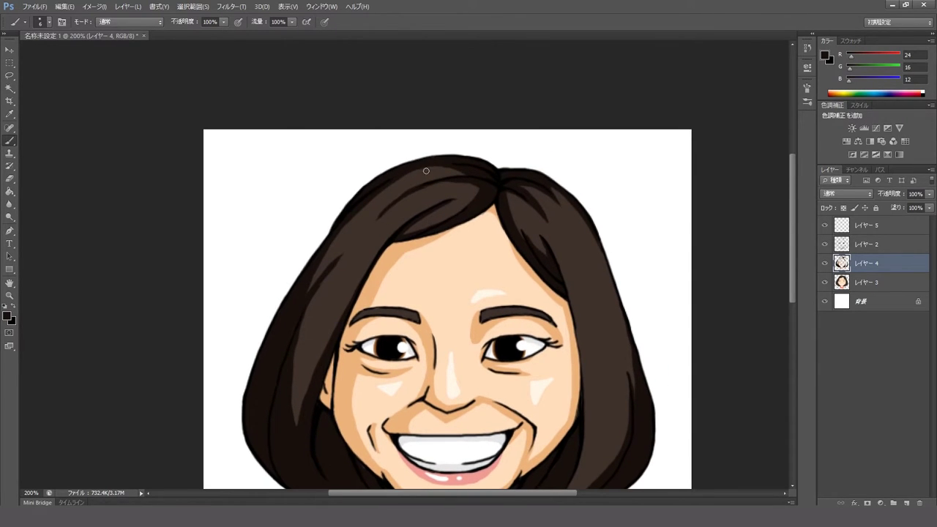
Step: Deepen the hair shadows beneath and around the jaw and along the lower outer edges with near-black brown (RGB 9, 5, 3)
mouse_move(553, 225)
mouse_down()
mouse_move(497, 184)
mouse_move(460, 44)
mouse_move(550, 33)
mouse_move(575, 60)
mouse_up()
key(i)
click(7, 315)
key(Return)
key(b)
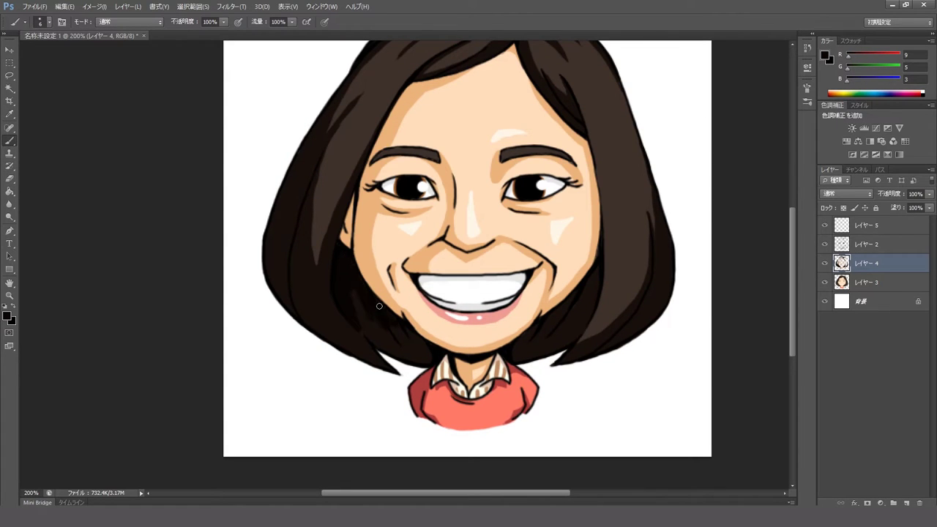
mouse_move(590, 311)
mouse_down()
mouse_move(550, 302)
mouse_move(503, 314)
mouse_move(552, 287)
mouse_move(569, 238)
mouse_up()
drag(291, 248, 369, 339)
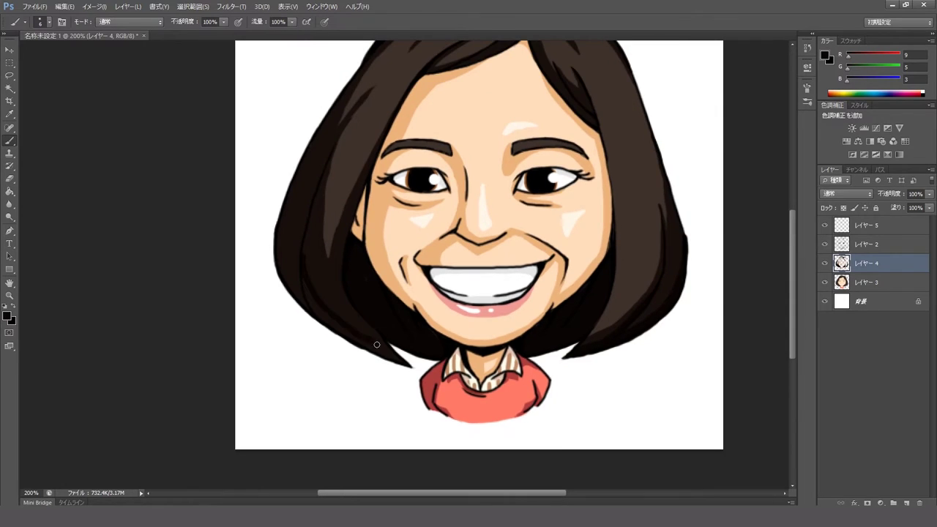
drag(326, 307, 348, 331)
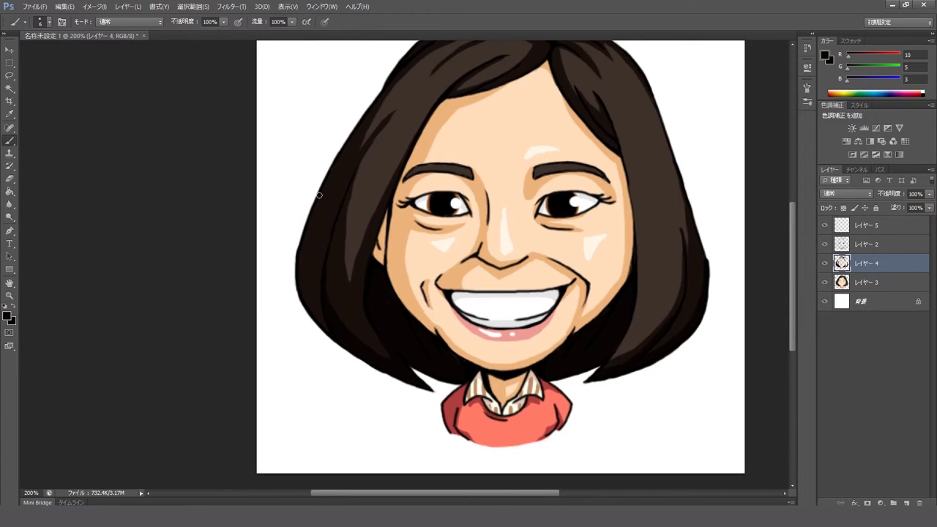
drag(292, 255, 318, 320)
drag(501, 73, 440, 15)
Step: Paint a deeper skin shadow (RGB 183, 123, 74) down the left edge of the face from the eye to the jaw
key(i)
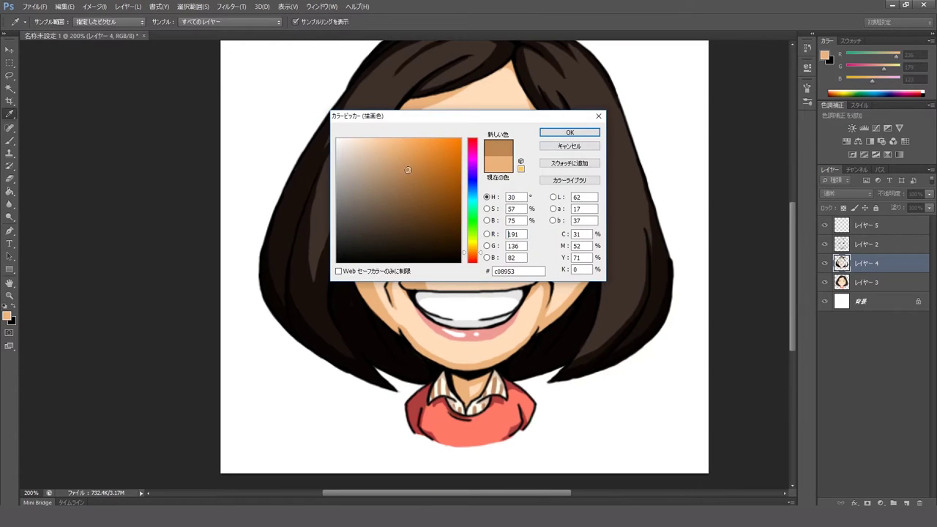
key(Return)
key(b)
drag(351, 267, 395, 333)
drag(347, 226, 366, 256)
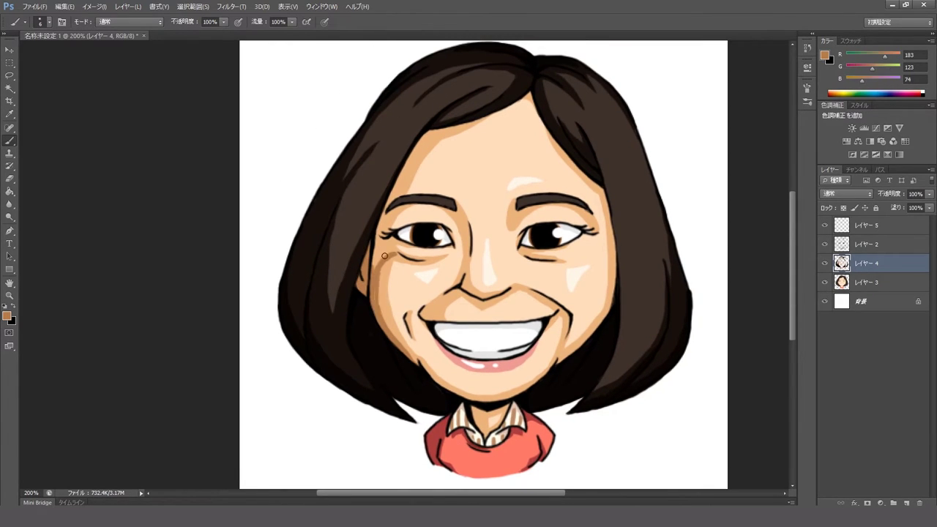
scroll(386, 260, up, 1)
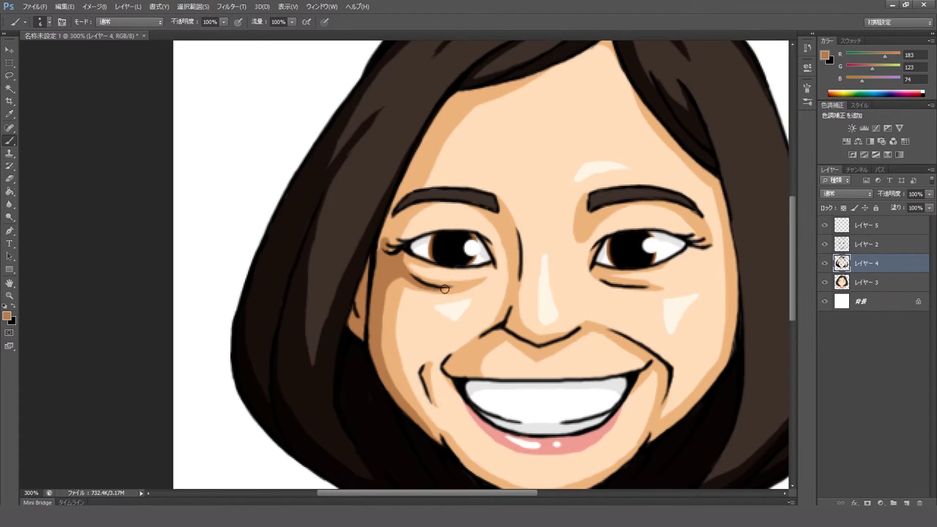
Step: Add the deeper skin shadow along the left forehead hairline and at the inner end of the left eyebrow
scroll(388, 258, up, 2)
scroll(386, 254, up, 1)
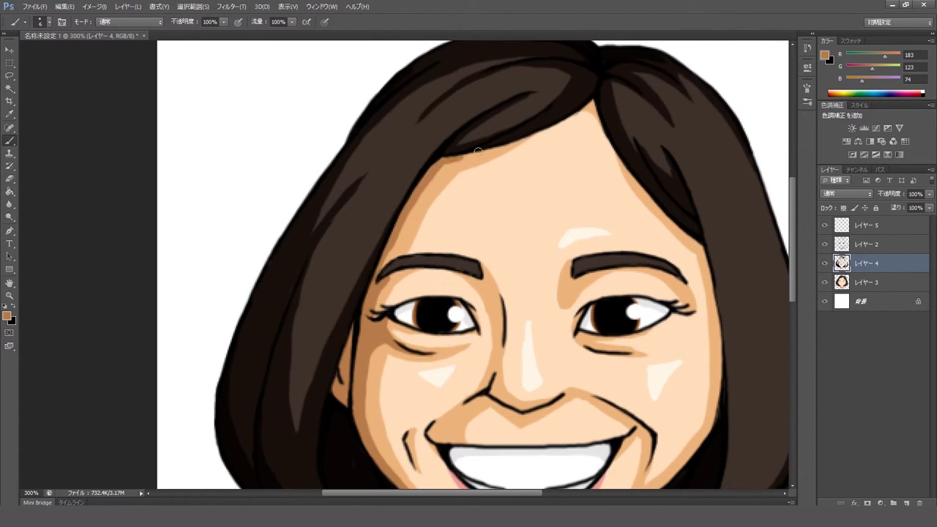
scroll(466, 184, down, 3)
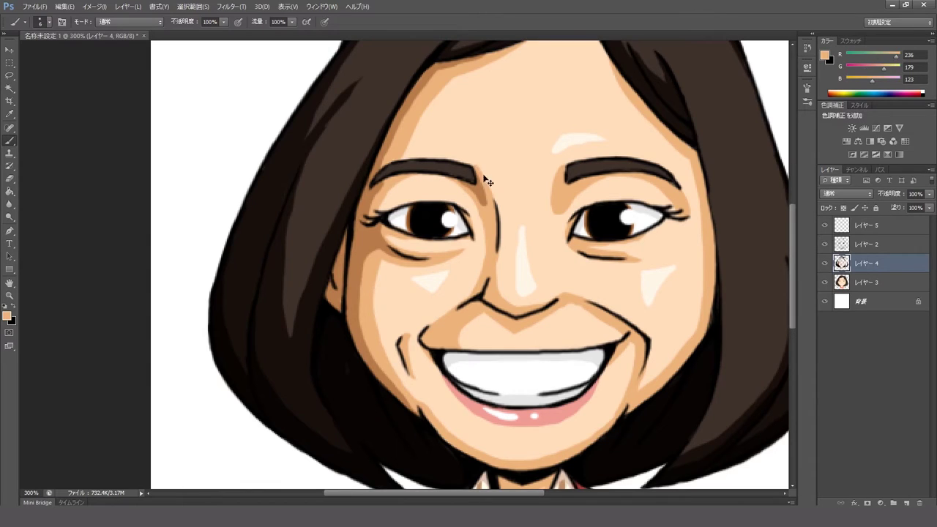
alt+click(479, 199)
alt+click(478, 200)
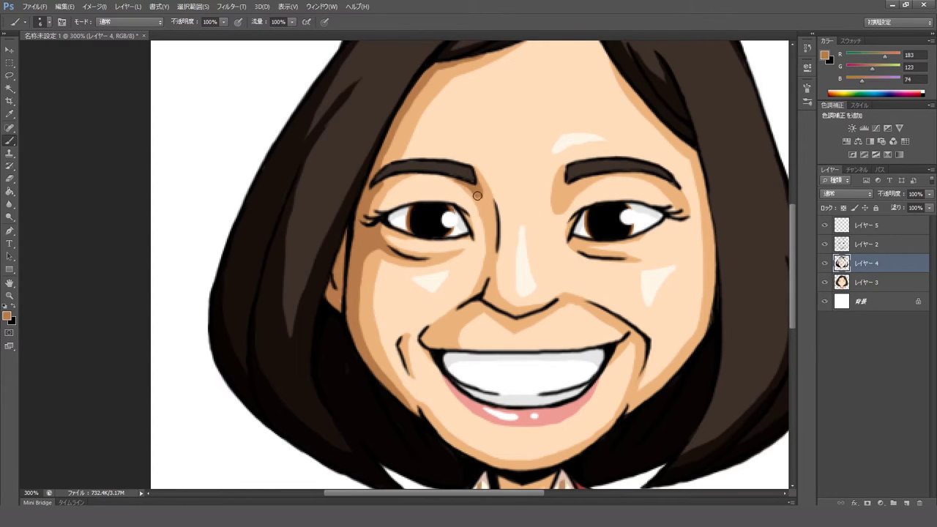
Step: Touch up the lighter skin shadow (RGB 236, 179, 123) around the right smile line and jaw
scroll(498, 176, down, 1)
scroll(512, 149, right, 1)
alt+click(511, 150)
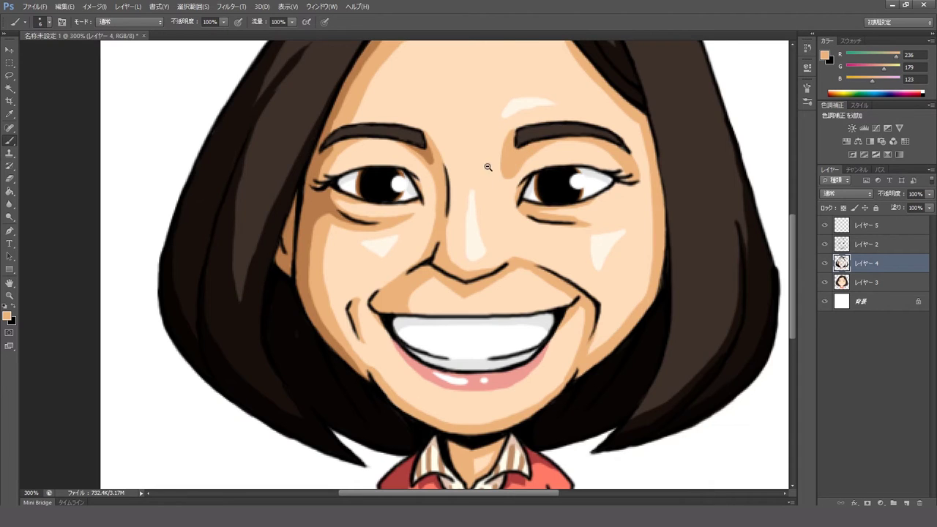
scroll(488, 167, up, 1)
scroll(440, 183, right, 1)
scroll(388, 235, down, 2)
key(alt)
drag(486, 251, 430, 355)
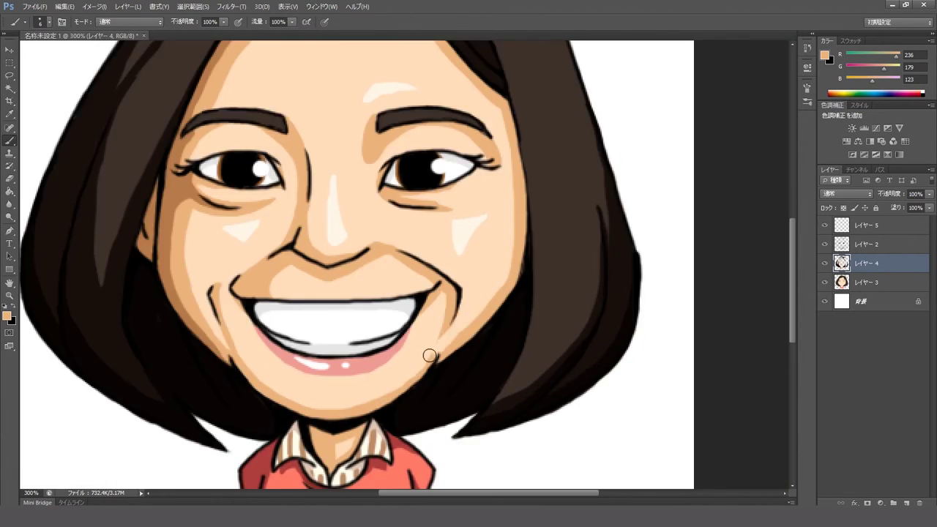
Step: Paint light skin shadow beside the left smile crease down to the jaw
scroll(486, 273, down, 2)
scroll(468, 241, left, 4)
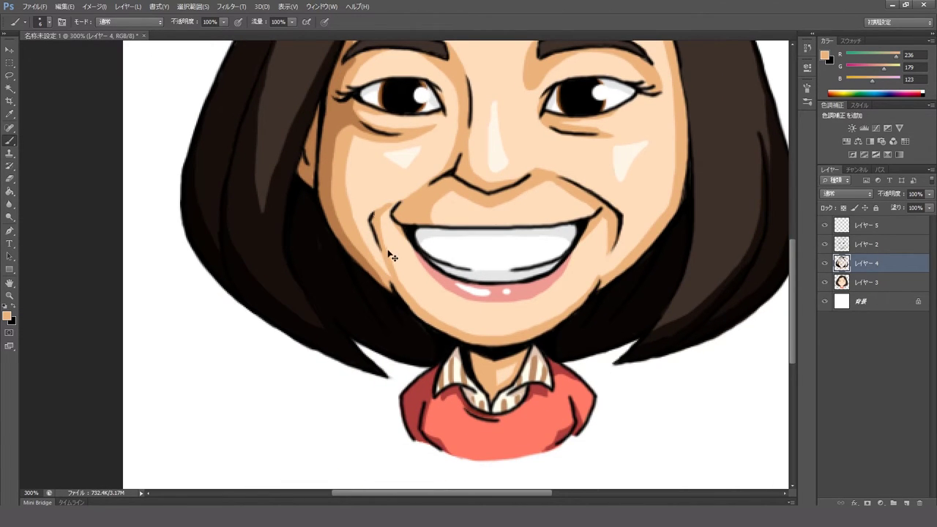
drag(390, 255, 395, 297)
alt+click(395, 296)
drag(397, 258, 376, 310)
Step: Try a cream highlight (RGB 255, 246, 232) at the edge of the left cheek on レイヤー 5
key(alt+bracketright)
key(alt+bracketright)
alt+click(496, 139)
click(376, 310)
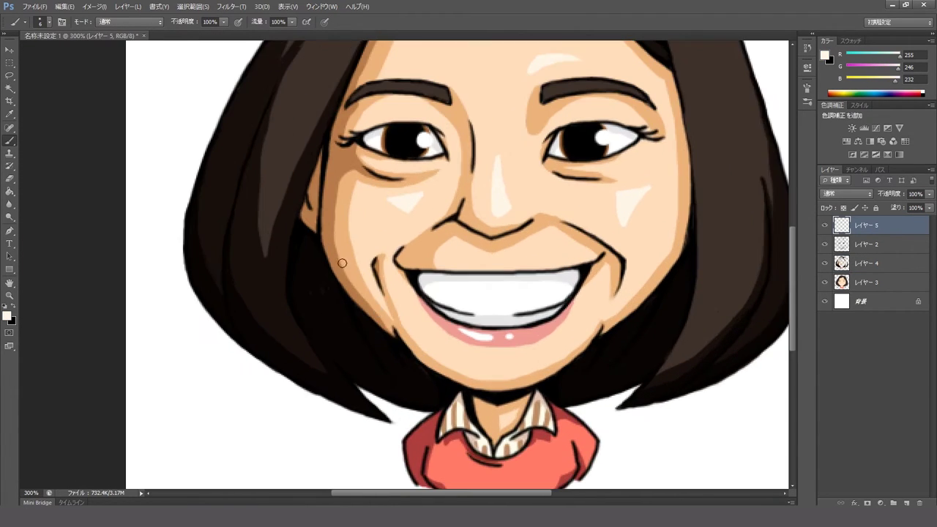
drag(339, 251, 339, 273)
Step: Refine the facial shadows on レイヤー 4 with the light skin shadow colour (RGB 236, 179, 123)
alt+click(363, 128)
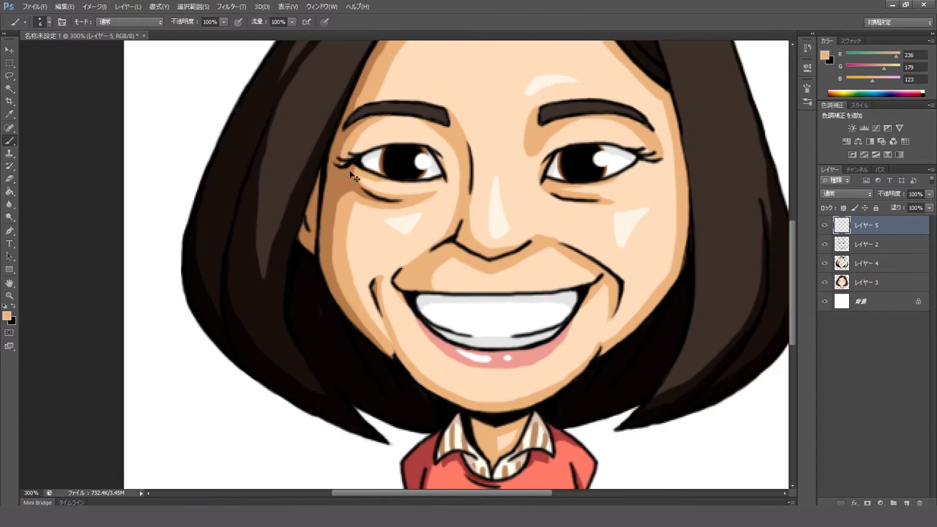
key(alt+bracketleft)
key(alt+bracketleft)
drag(359, 208, 228, 216)
drag(441, 263, 439, 254)
drag(479, 298, 327, 246)
key(ctrl+minus)
key(ctrl+minus)
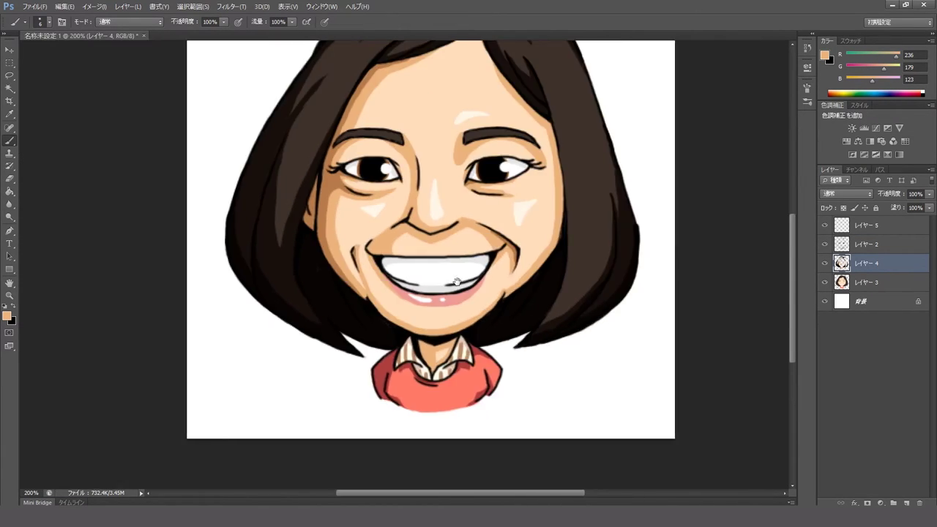
Step: Select the light skin shadows on レイヤー 4 with the Magic Wand, lighten them with a colour adjustment, and deselect
key(w)
click(398, 272)
key(ctrl+plus)
click(94, 6)
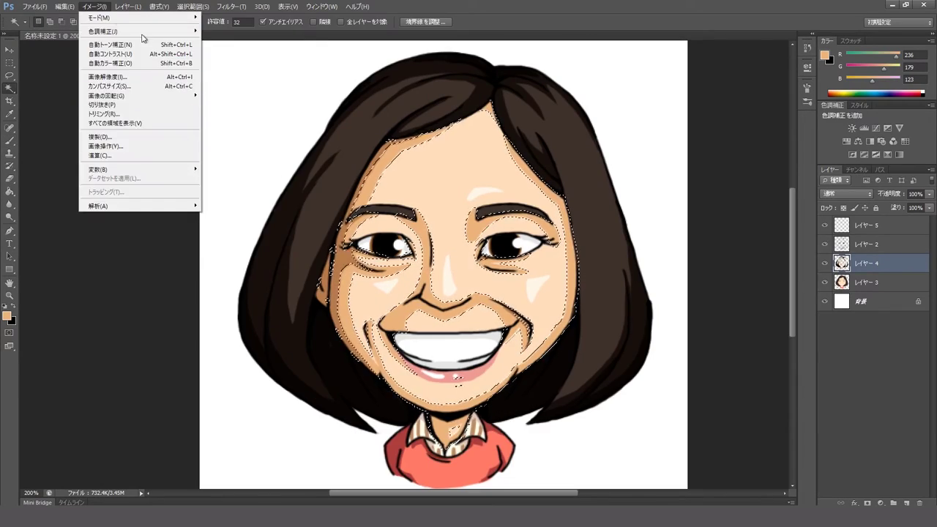
mouse_move(110, 29)
click(234, 96)
drag(333, 434, 338, 438)
key(Return)
key(ctrl+d)
key(ctrl+minus)
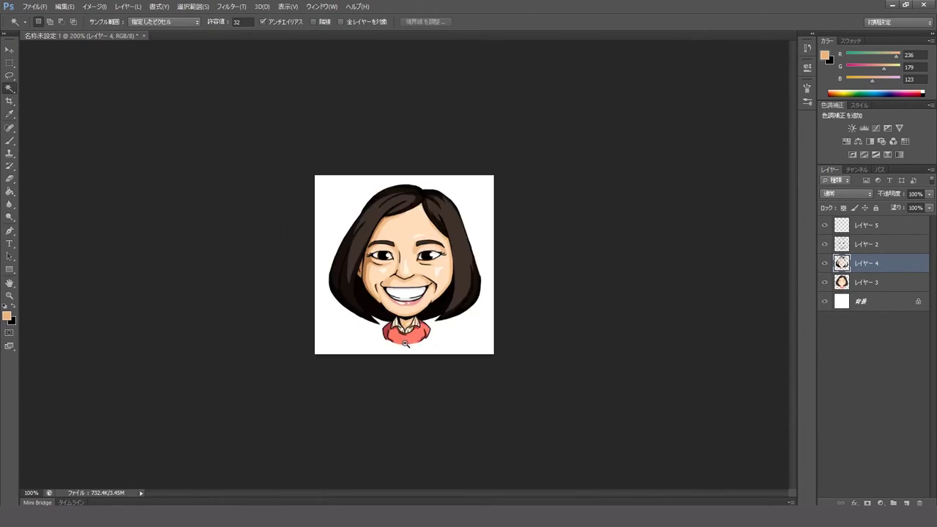
Step: Touch up the shadow beneath the right eye with the lightened skin shadow colour (RGB 244, 190, 138)
key(ctrl+plus)
key(ctrl+plus)
key(b)
alt+click(443, 211)
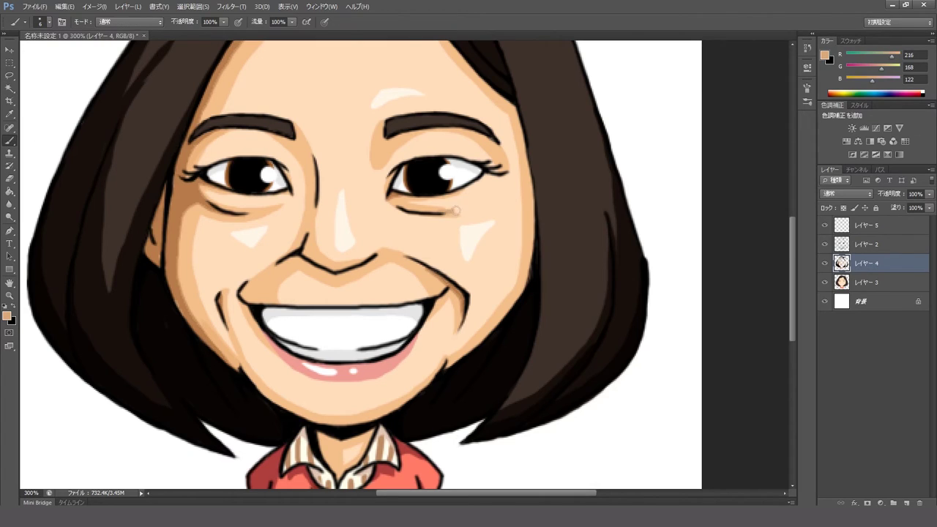
mouse_move(484, 184)
mouse_down()
mouse_move(493, 198)
mouse_move(498, 189)
mouse_up()
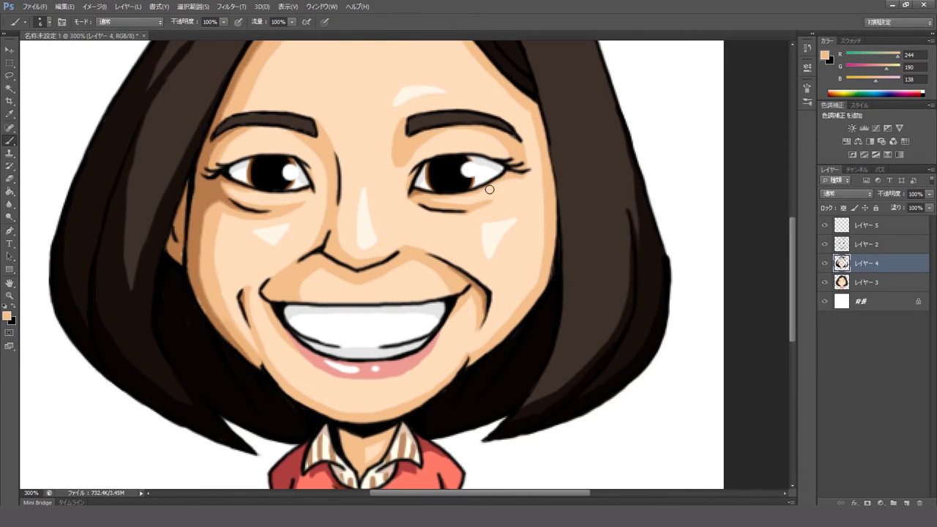
key(ctrl+minus)
key(ctrl+minus)
key(ctrl+minus)
key(ctrl+plus)
key(ctrl+plus)
key(ctrl+plus)
drag(413, 325, 515, 355)
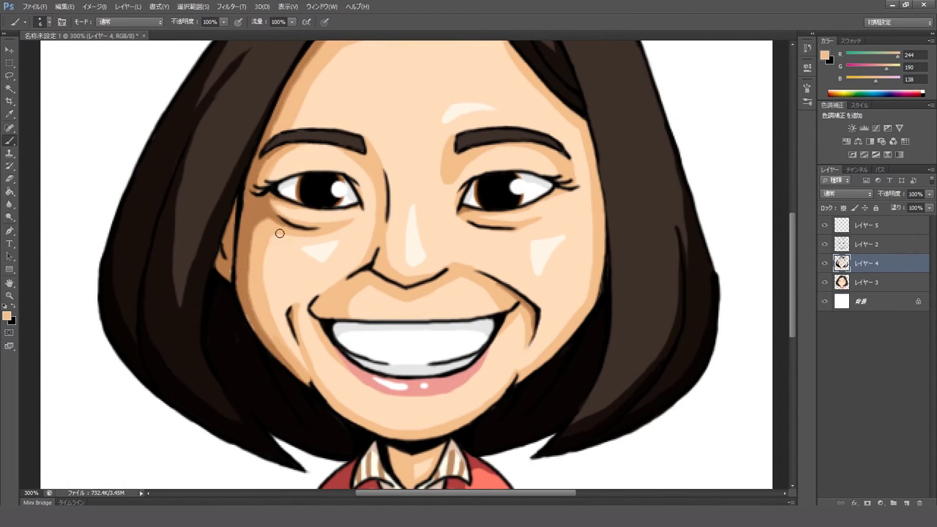
Step: Refine the left cheek's shadow edge on レイヤー 4 with the light skin shadow colour (RGB 244, 190, 138)
drag(305, 355, 312, 281)
key(alt+period)
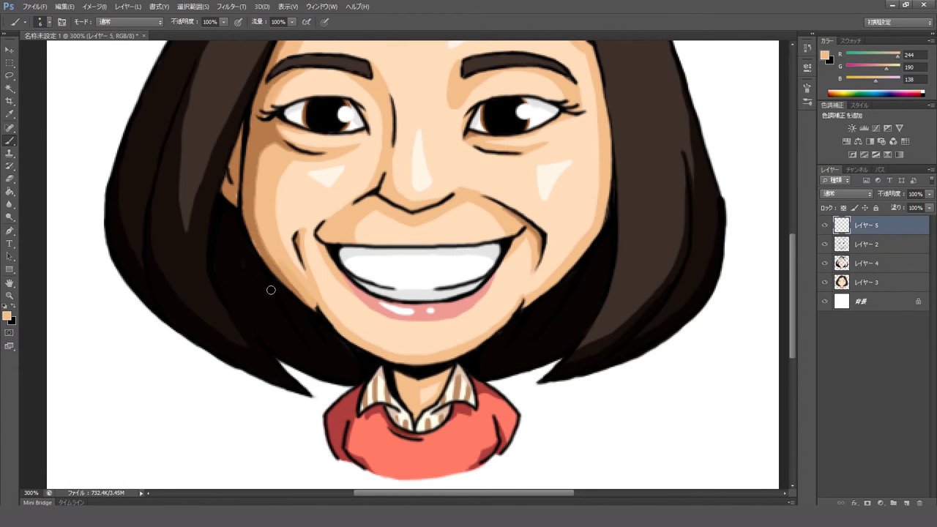
ctrl+click(440, 343)
key(alt+period)
drag(287, 142, 320, 225)
alt+click(302, 326)
click(879, 270)
alt+click(317, 291)
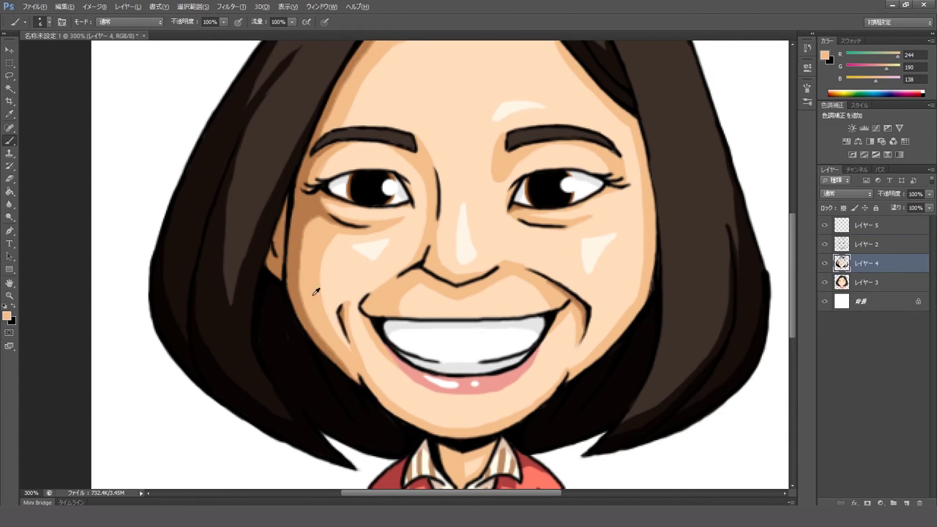
Step: Paint a deeper brown shadow (RGB 183, 123, 74) directly under the nose
scroll(324, 288, up, 6)
alt+click(318, 288)
scroll(416, 386, down, 8)
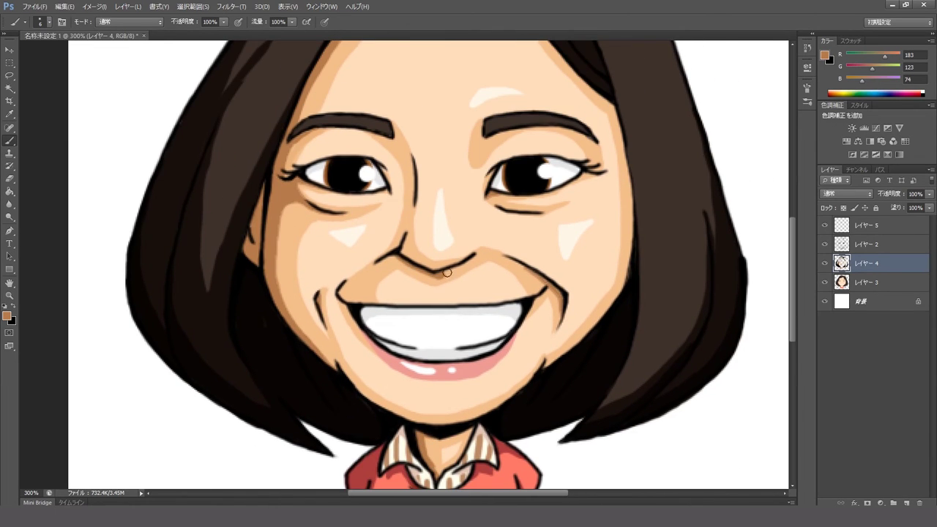
alt+click(447, 272)
Step: Paint jagged pinkish-brown highlights (RGB 187, 147, 129) on レイヤー 5 across the hair on both sides of the head
key(ctrl+minus)
key(ctrl+minus)
key(ctrl+plus)
drag(440, 323, 437, 360)
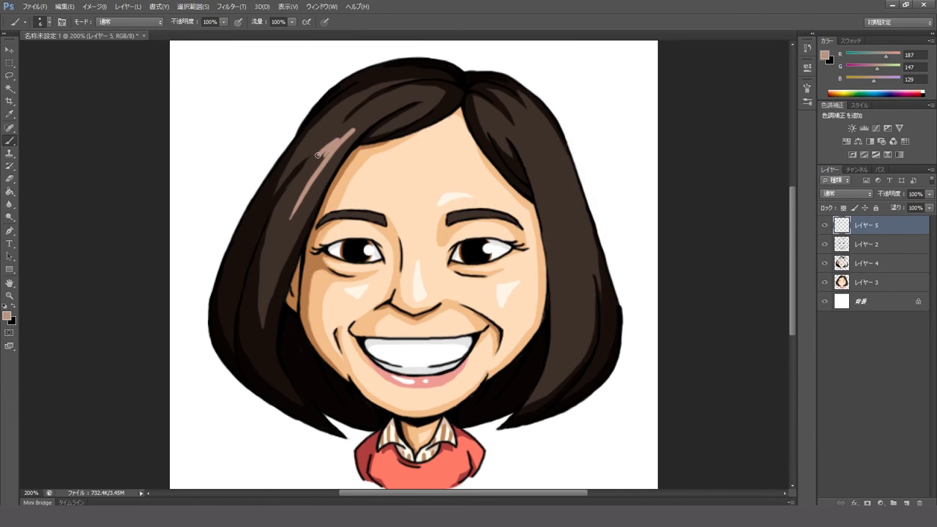
mouse_move(546, 153)
mouse_down()
mouse_move(458, 193)
mouse_move(446, 155)
mouse_up()
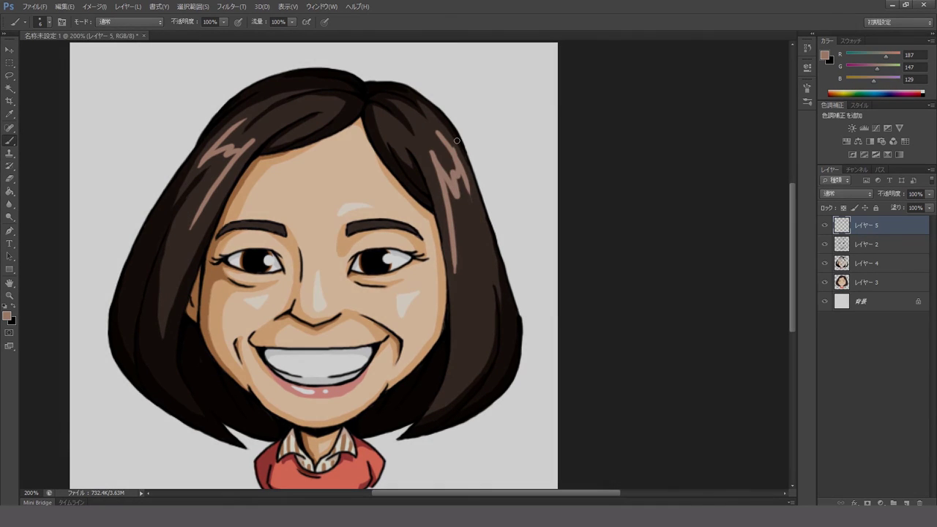